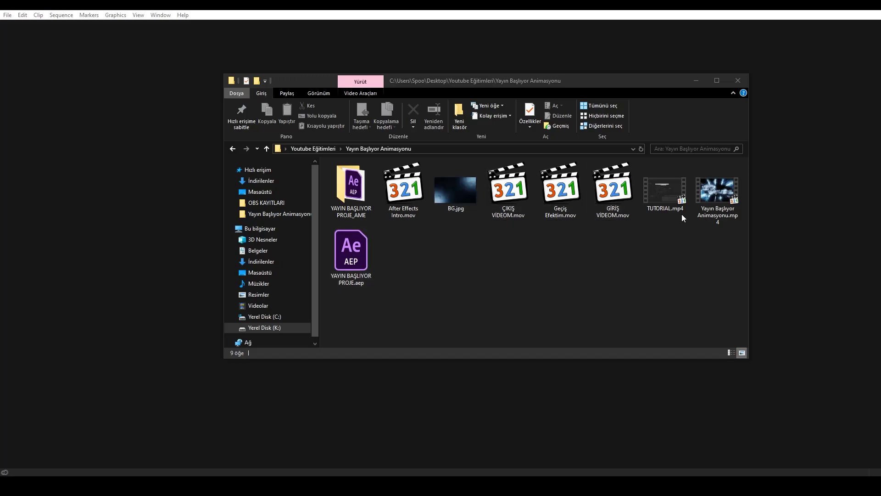
Step: Preview the Yayın Başlıyor Animasyonu.mp4 animation full screen, then close the preview
{"action": "double_click", "coordinate": [706, 197]}
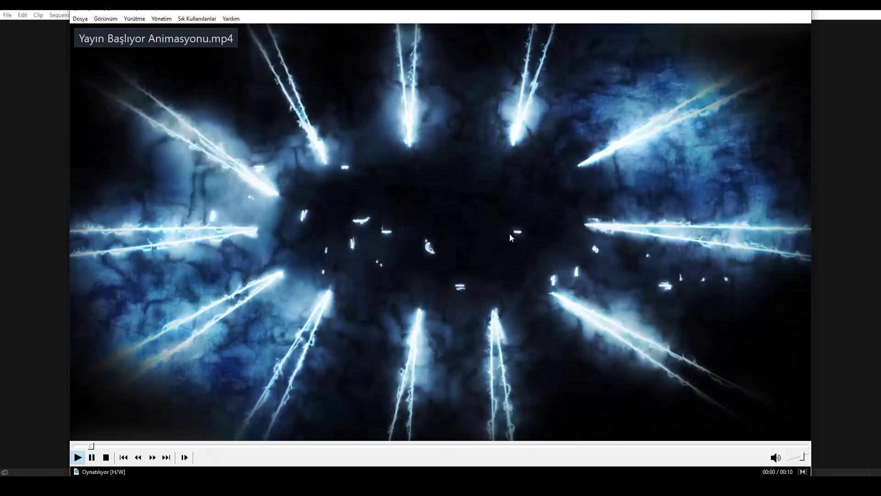
{"action": "left_click", "coordinate": [510, 233]}
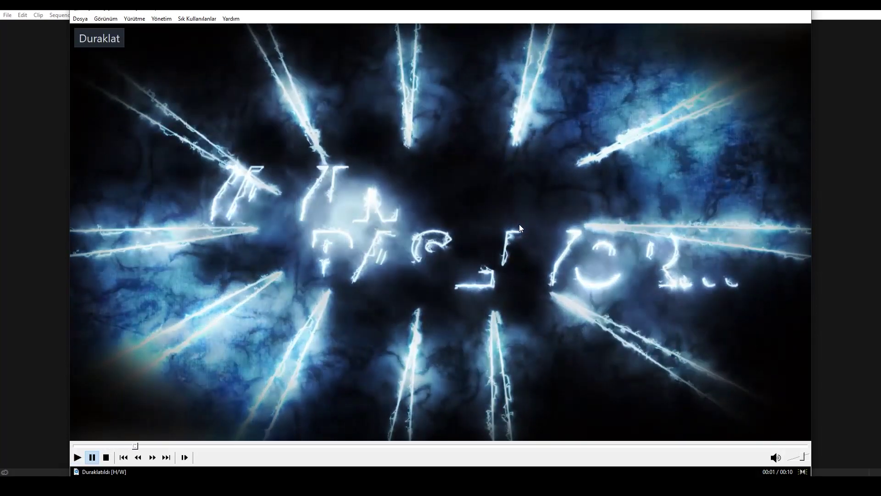
{"action": "double_click", "coordinate": [528, 216]}
{"action": "left_click", "coordinate": [539, 209]}
{"action": "double_click", "coordinate": [531, 198]}
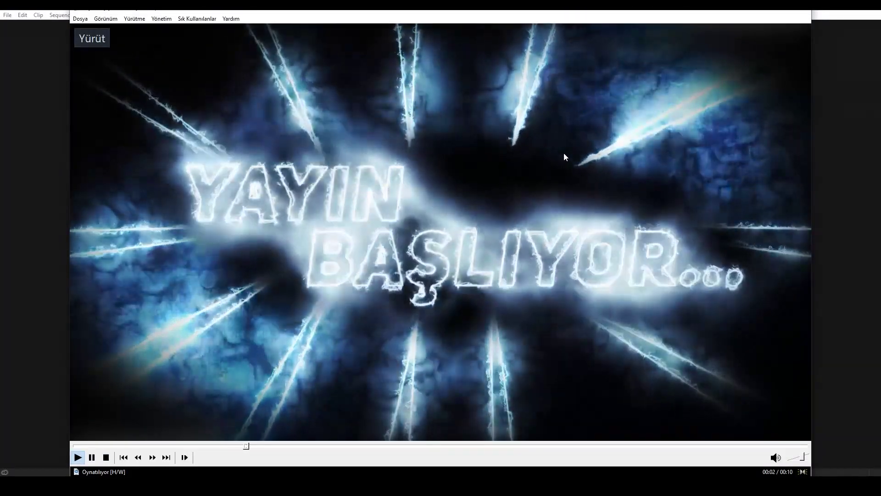
{"action": "left_click", "coordinate": [564, 152]}
{"action": "left_click", "coordinate": [801, 6]}
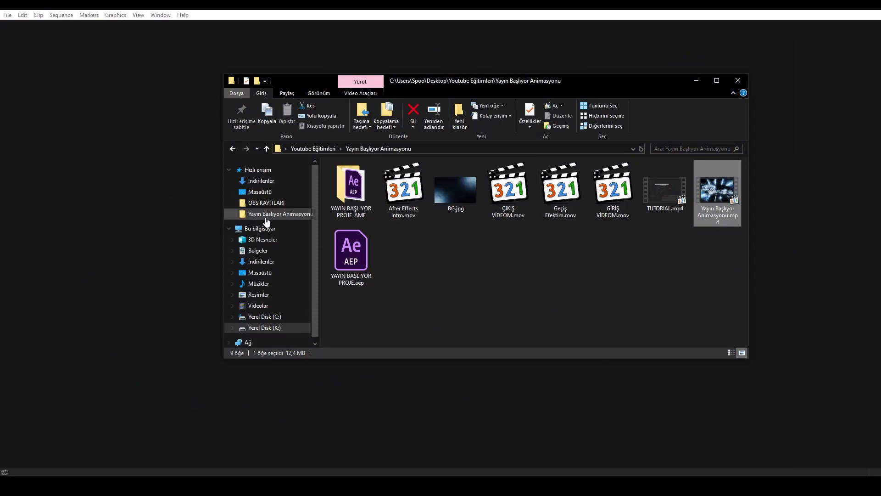
{"action": "left_click", "coordinate": [474, 243]}
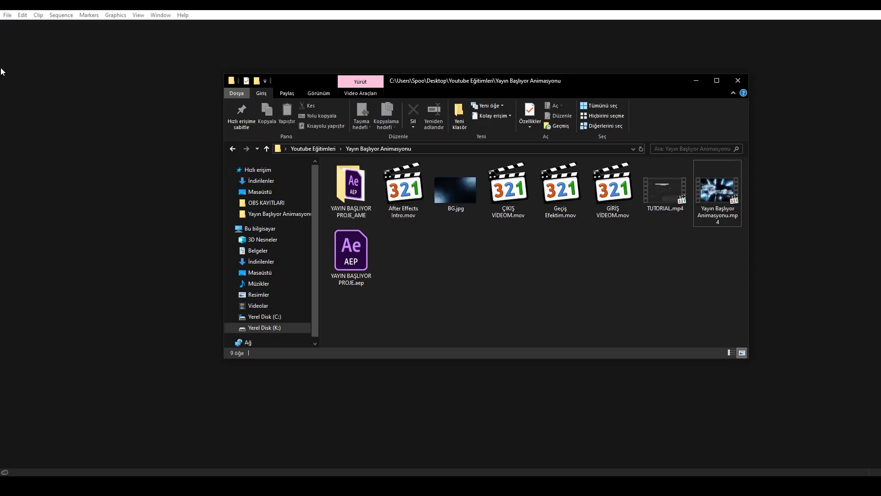
Step: Save a new project 'YouTube Eğitim Yayın Başlıyor' in the Yayın Başlıyor Animasyonu folder
{"action": "left_click", "coordinate": [8, 14]}
{"action": "mouse_move", "coordinate": [13, 25]}
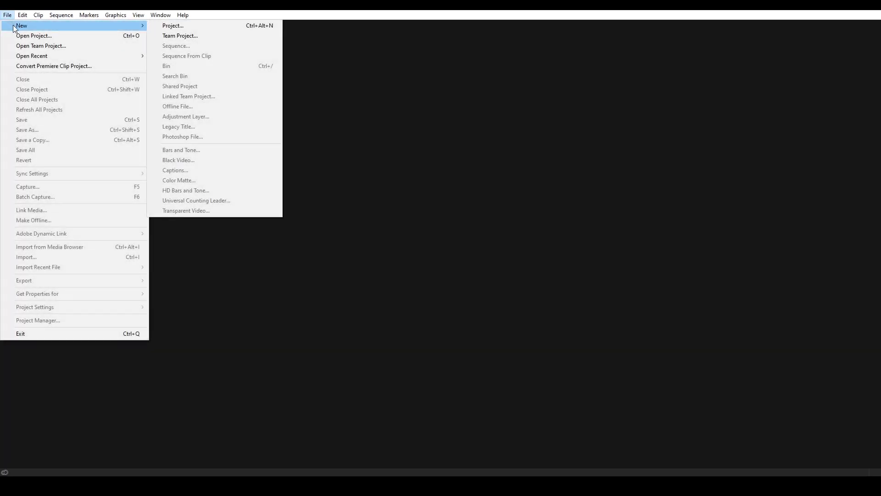
{"action": "left_click", "coordinate": [225, 26]}
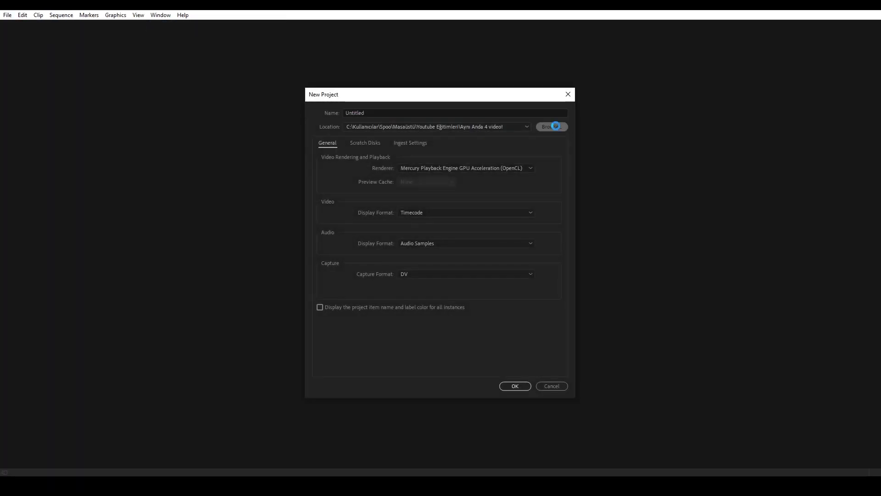
{"action": "left_click", "coordinate": [552, 126]}
{"action": "left_click", "coordinate": [384, 124]}
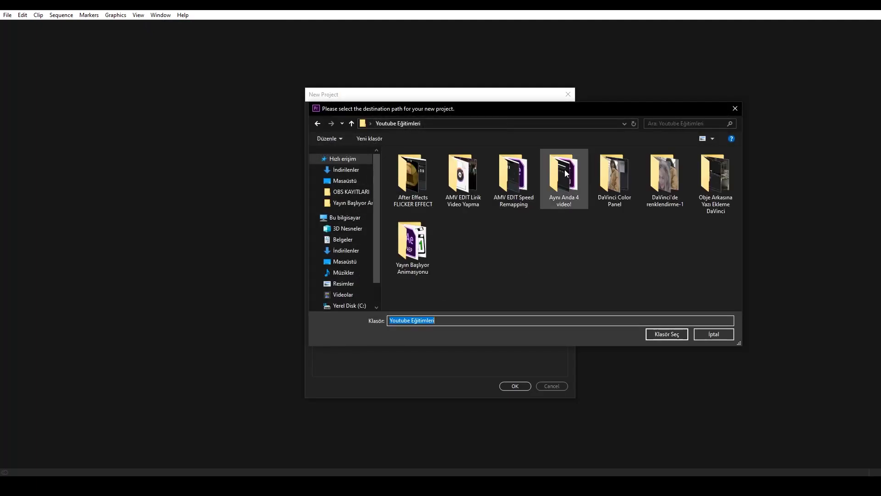
{"action": "double_click", "coordinate": [409, 255]}
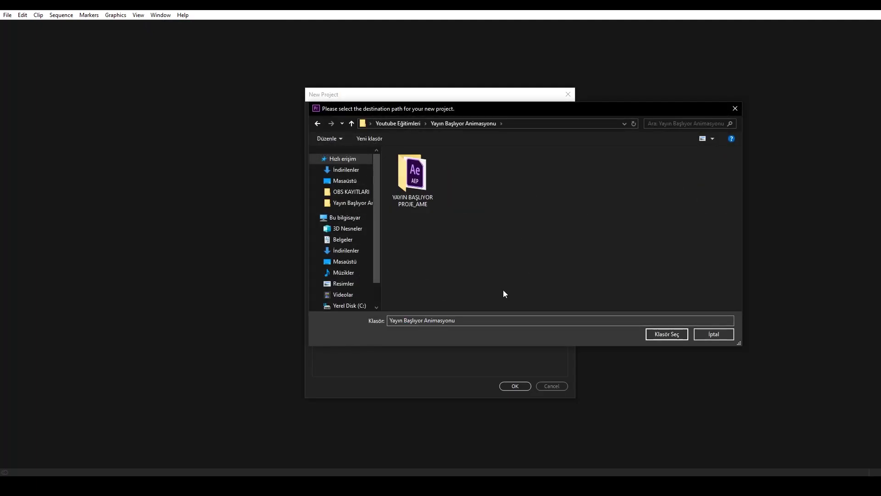
{"action": "left_click", "coordinate": [666, 334]}
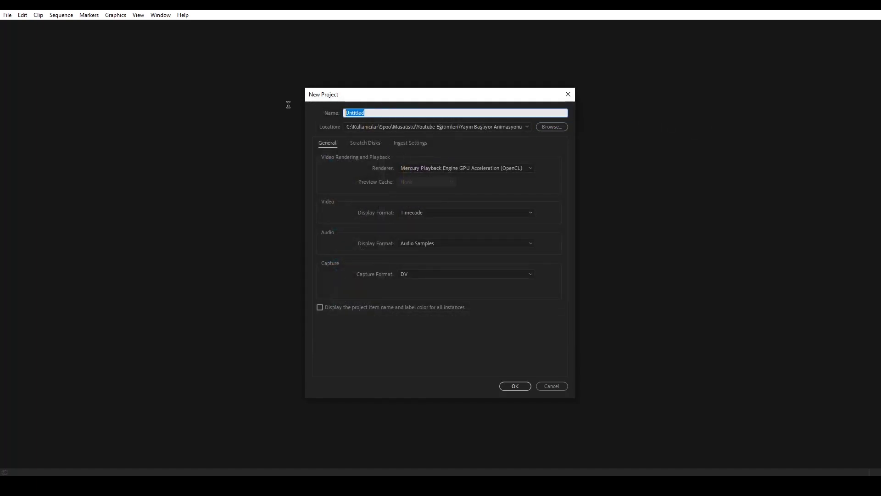
{"action": "type", "text": "YouTube Eğitim Yayın Başlıyor"}
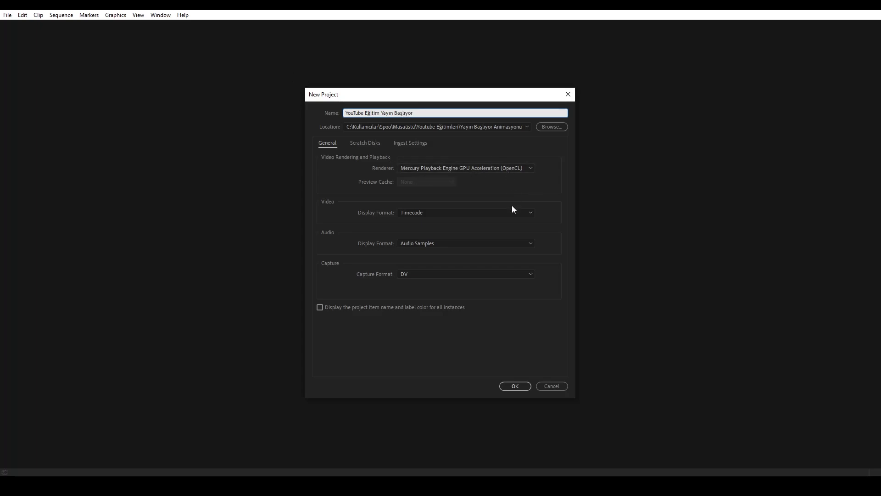
{"action": "left_click", "coordinate": [520, 386]}
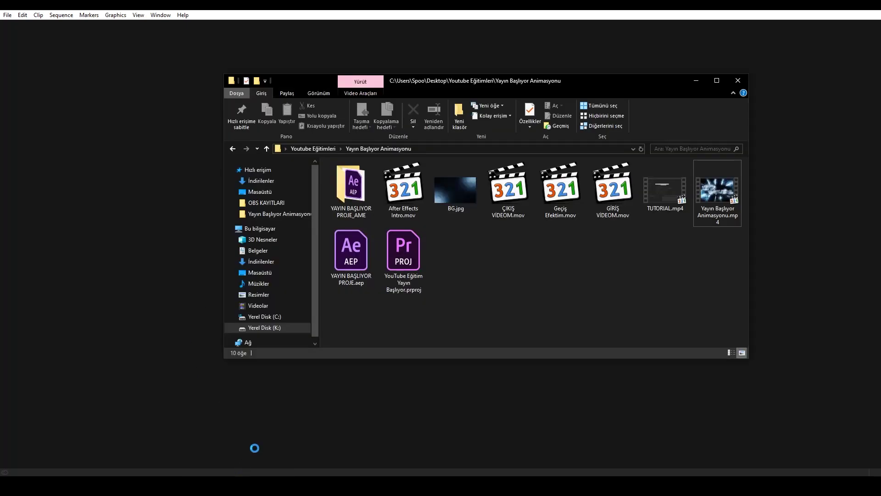
{"action": "left_click", "coordinate": [668, 192]}
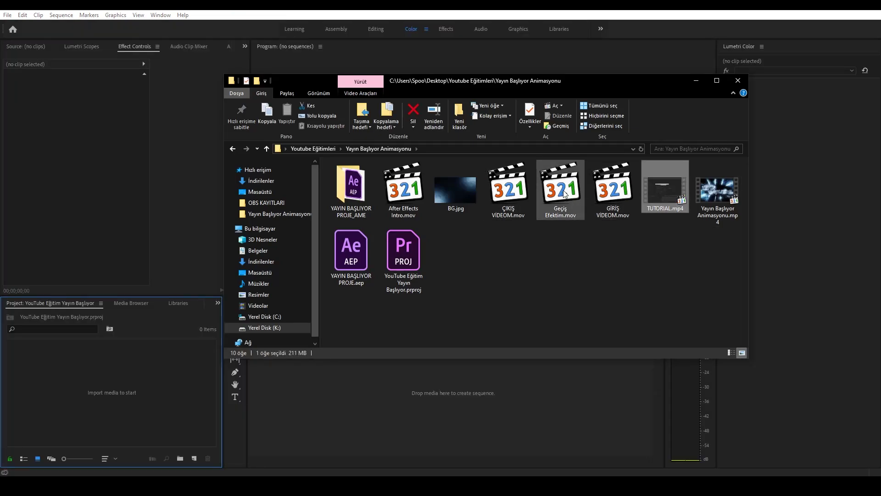
{"action": "double_click", "coordinate": [404, 195]}
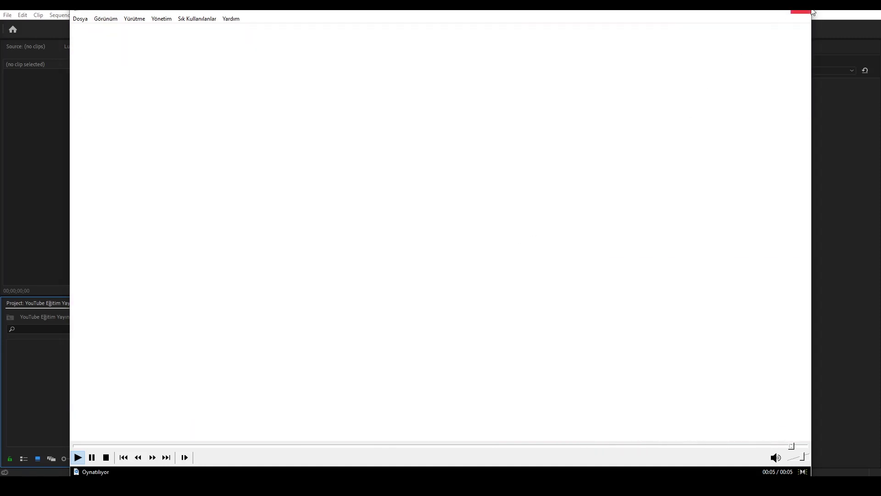
{"action": "left_click", "coordinate": [811, 11]}
{"action": "left_click", "coordinate": [513, 197]}
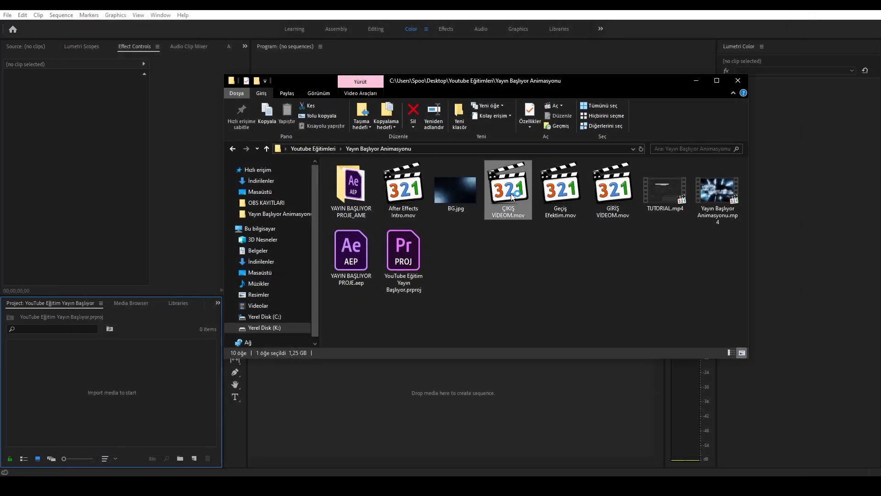
{"action": "double_click", "coordinate": [513, 197]}
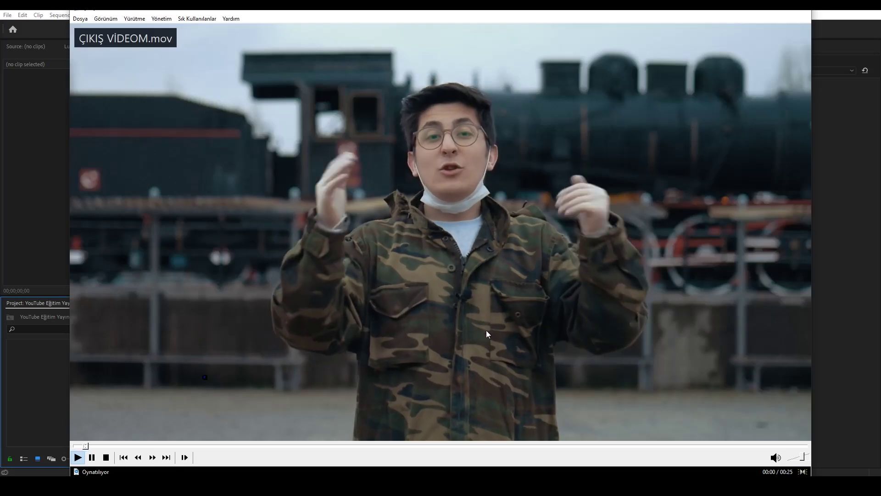
{"action": "left_click", "coordinate": [598, 125]}
{"action": "left_click", "coordinate": [789, 15]}
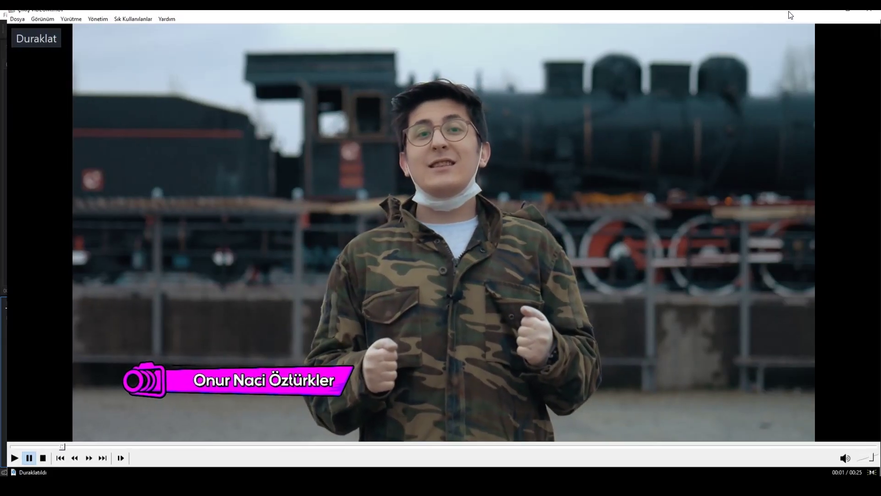
{"action": "left_click", "coordinate": [869, 9]}
{"action": "left_click", "coordinate": [561, 190]}
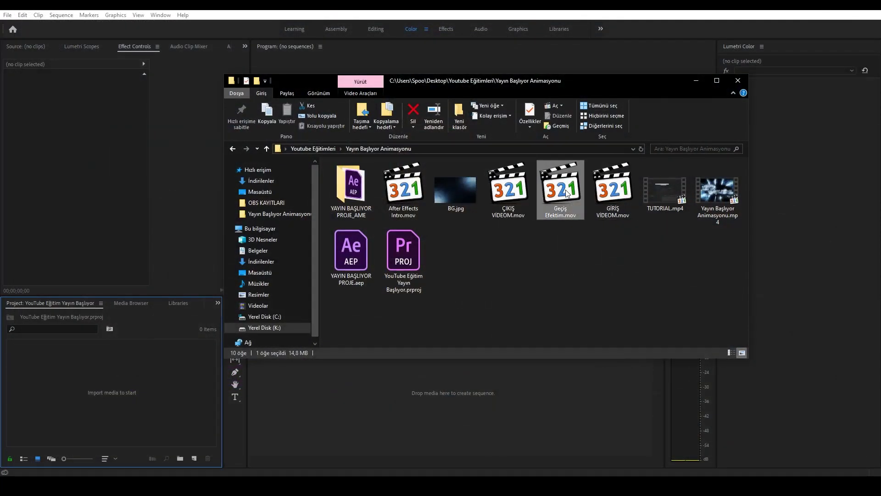
{"action": "double_click", "coordinate": [604, 192]}
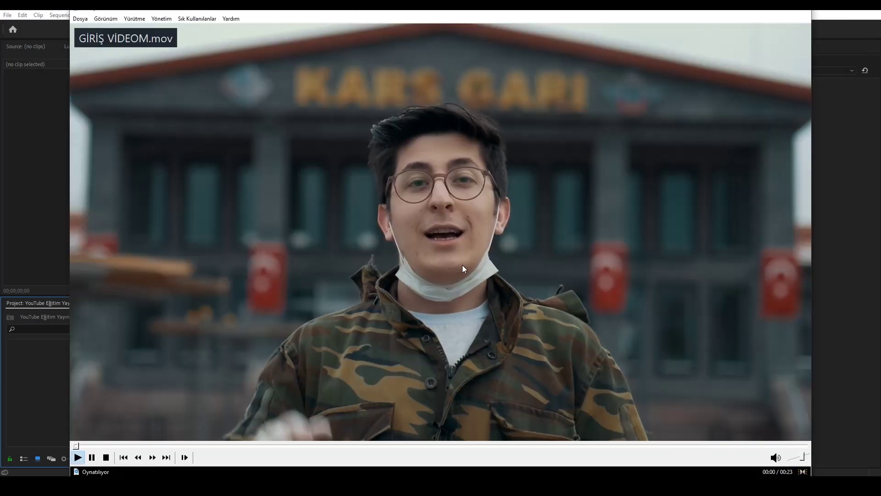
{"action": "left_click", "coordinate": [568, 219]}
{"action": "left_click", "coordinate": [808, 10]}
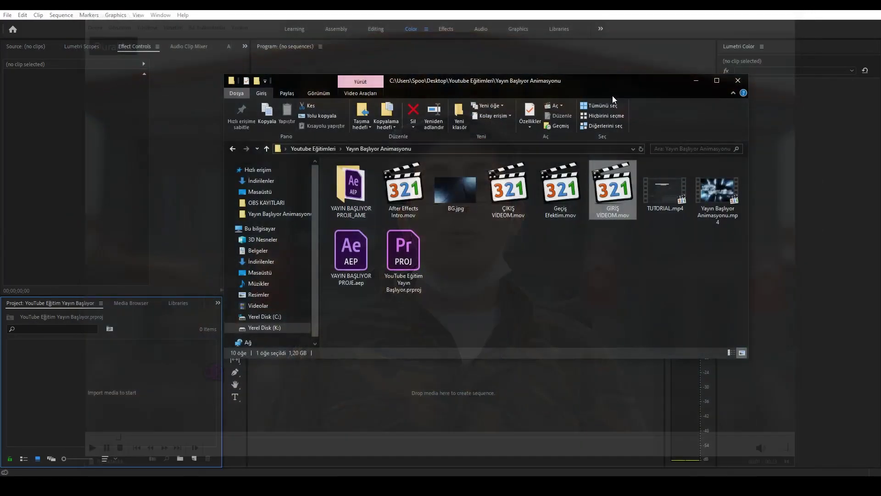
{"action": "double_click", "coordinate": [566, 182]}
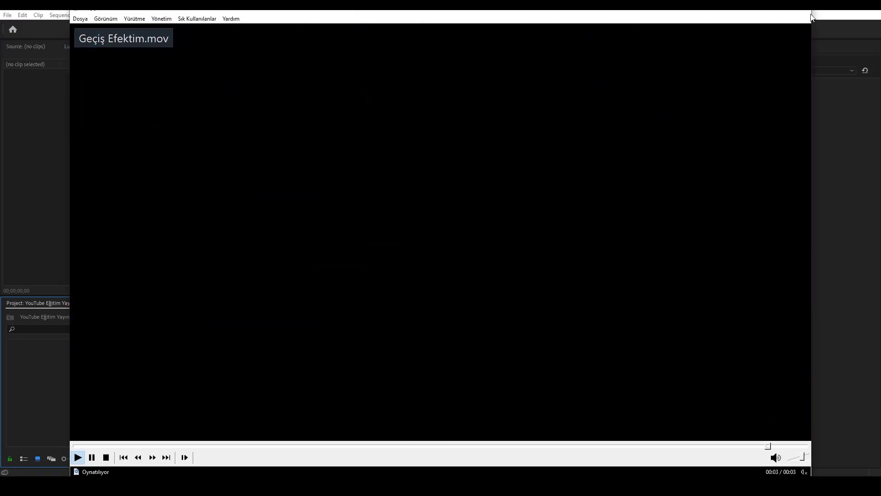
{"action": "left_click", "coordinate": [811, 16]}
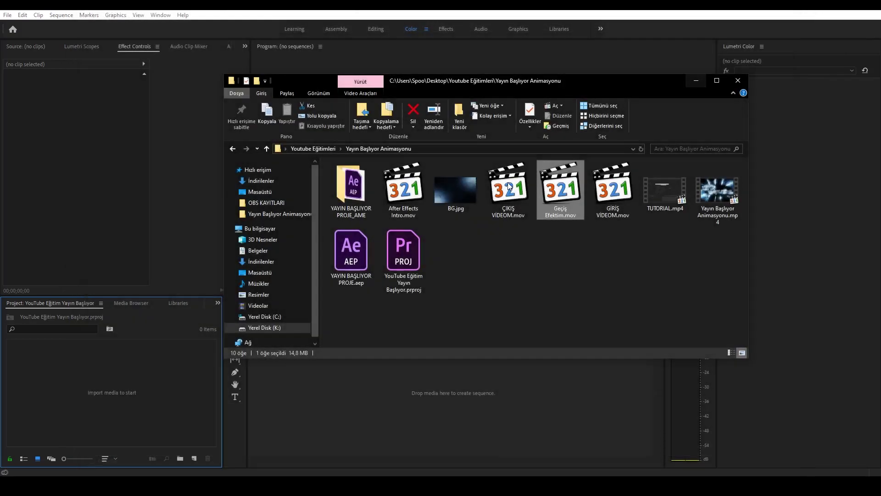
{"action": "left_click", "coordinate": [358, 462]}
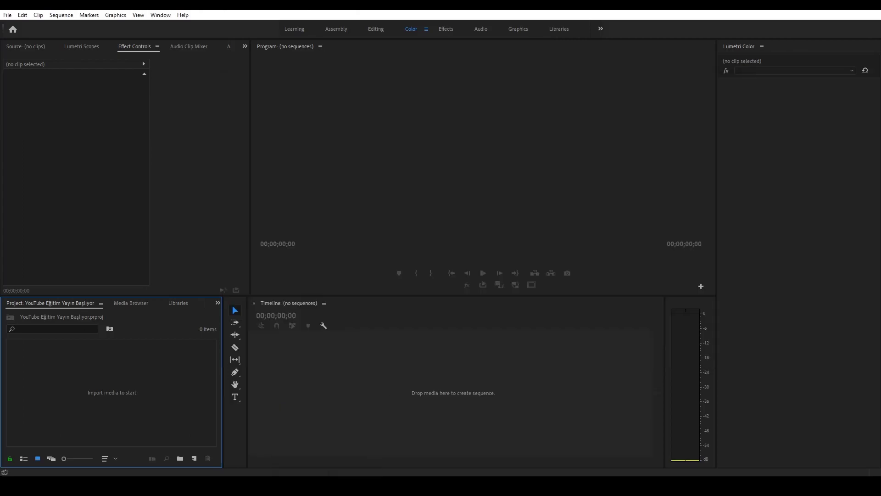
{"action": "left_click", "coordinate": [358, 462]}
Step: Marquee-select the six video files, including TUTORIAL.mp4, and drop them into Premiere's Project panel
{"action": "left_click", "coordinate": [658, 196]}
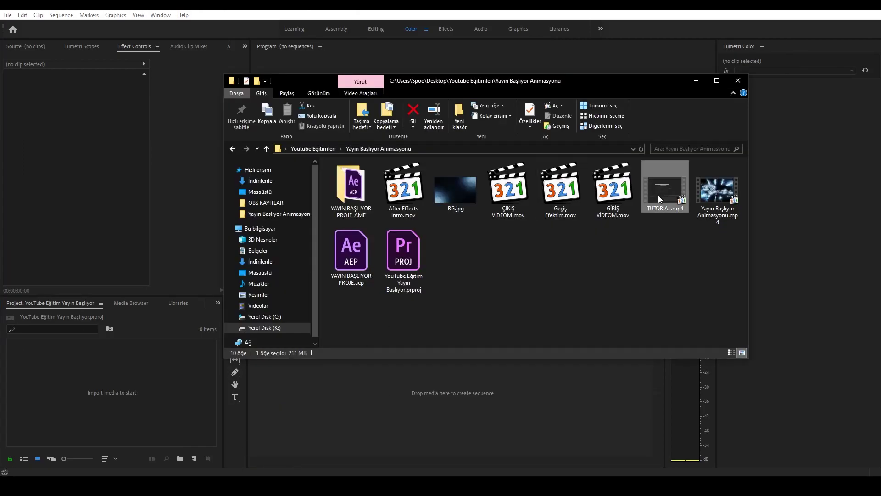
{"action": "left_click_drag", "start_coordinate": [719, 235], "coordinate": [650, 194]}
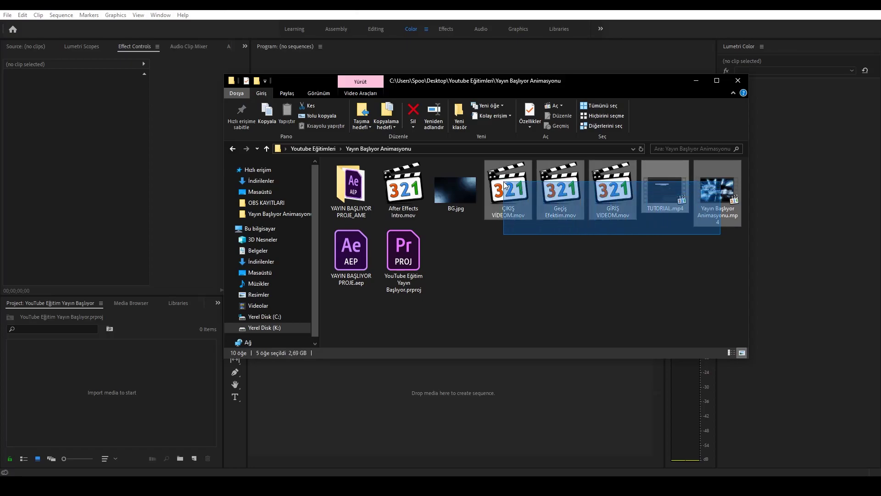
{"action": "mouse_move", "coordinate": [649, 191]}
{"action": "left_mouse_down"}
{"action": "mouse_move", "coordinate": [427, 189]}
{"action": "mouse_move", "coordinate": [120, 379]}
{"action": "left_mouse_up"}
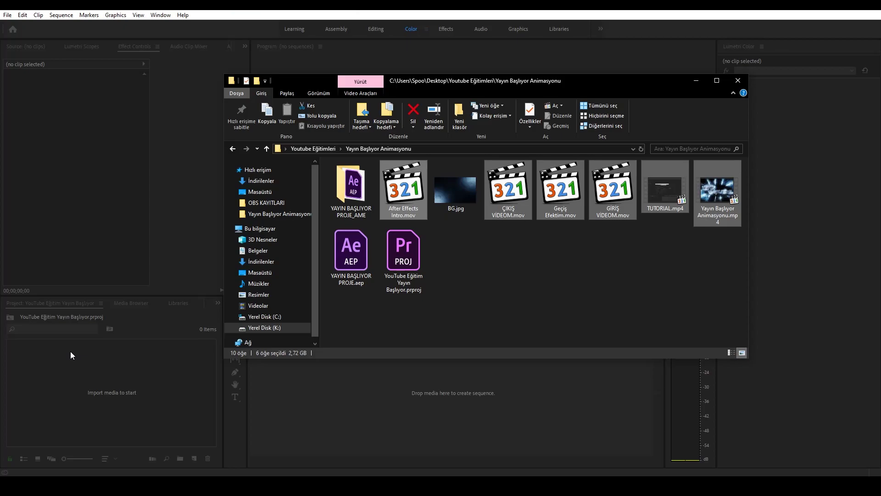
{"action": "mouse_move", "coordinate": [327, 486]}
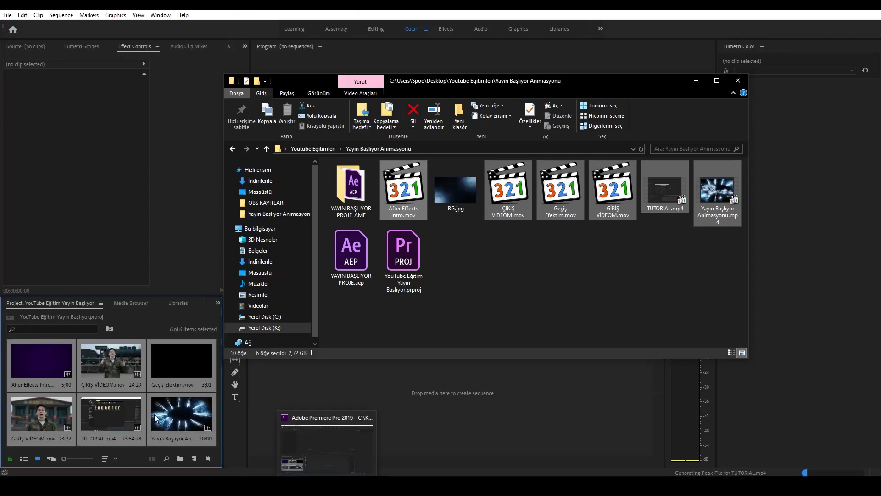
{"action": "left_click", "coordinate": [123, 357]}
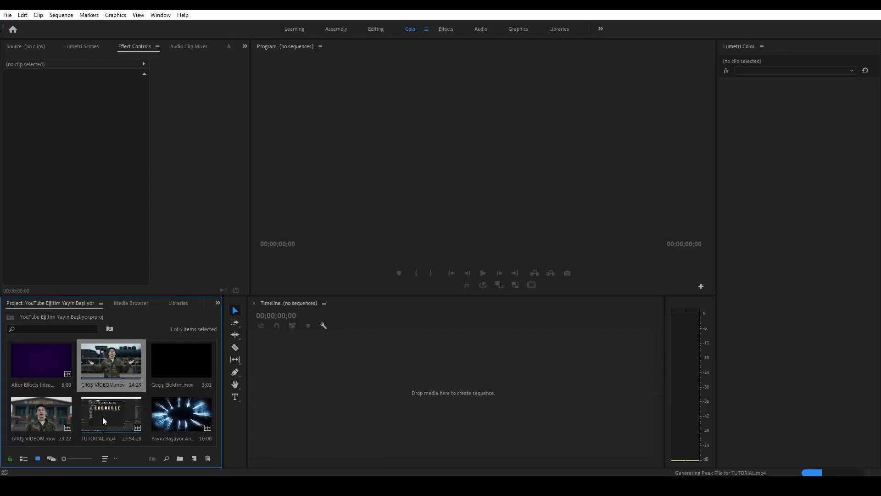
Step: Create a TUTORIAL sequence from TUTORIAL.mp4 and make the Audio 1 track taller
{"action": "left_click_drag", "start_coordinate": [103, 415], "coordinate": [398, 370]}
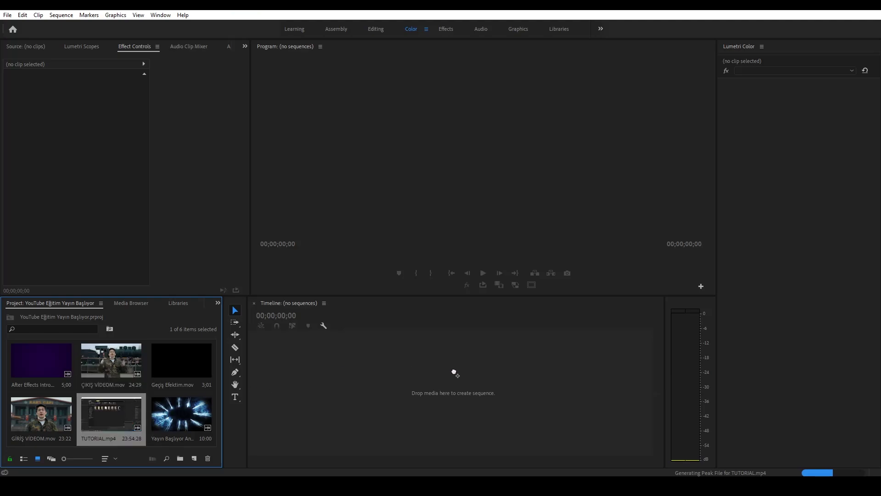
{"action": "left_click_drag", "start_coordinate": [454, 373], "coordinate": [454, 371]}
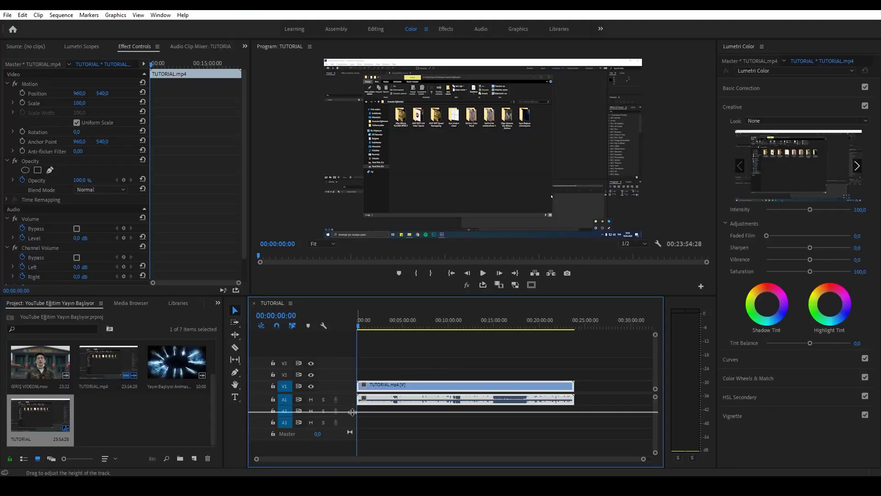
{"action": "left_click_drag", "start_coordinate": [350, 405], "coordinate": [351, 412]}
{"action": "key", "text": "="}
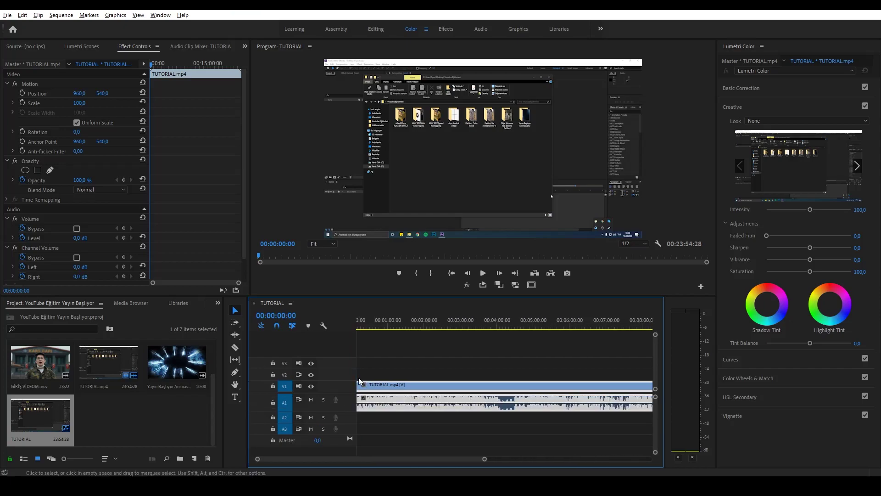
{"action": "left_click_drag", "start_coordinate": [561, 459], "coordinate": [323, 459]}
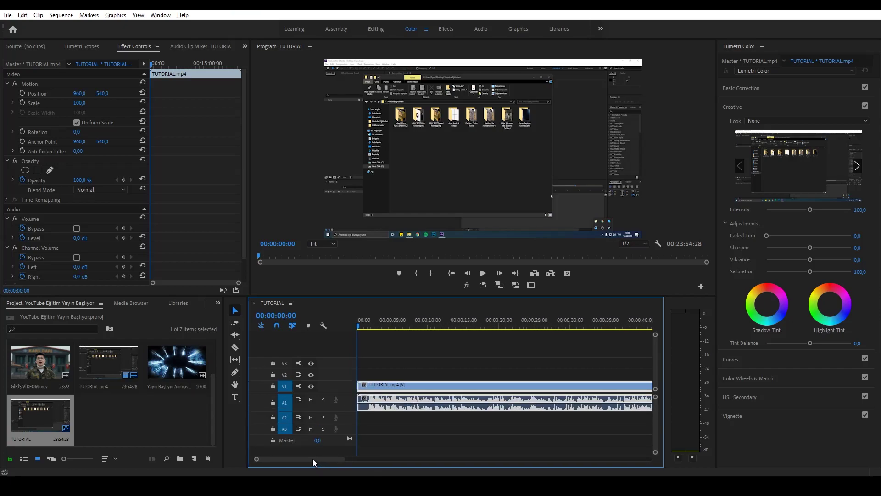
Step: Play the sequence, enlarge Audio 1 further, and scrub the tutorial past five and ten minutes
{"action": "left_click", "coordinate": [370, 323]}
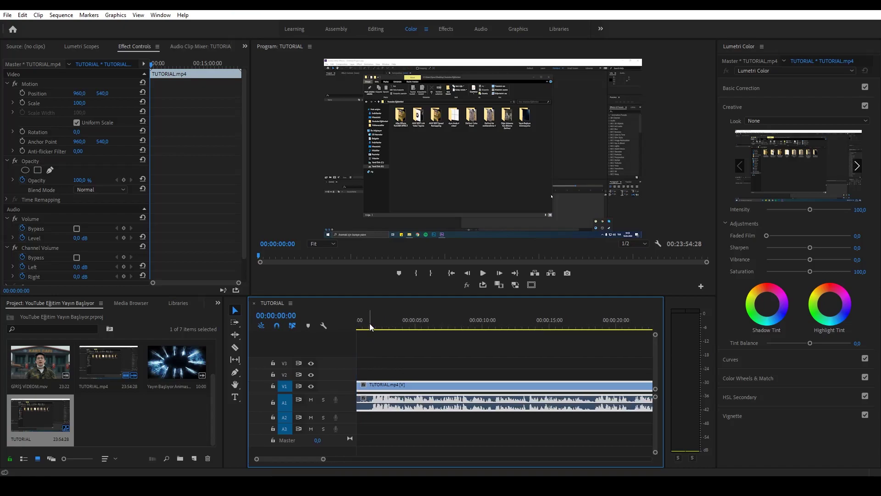
{"action": "key", "text": "space"}
{"action": "key", "text": "minus"}
{"action": "key", "text": "minus"}
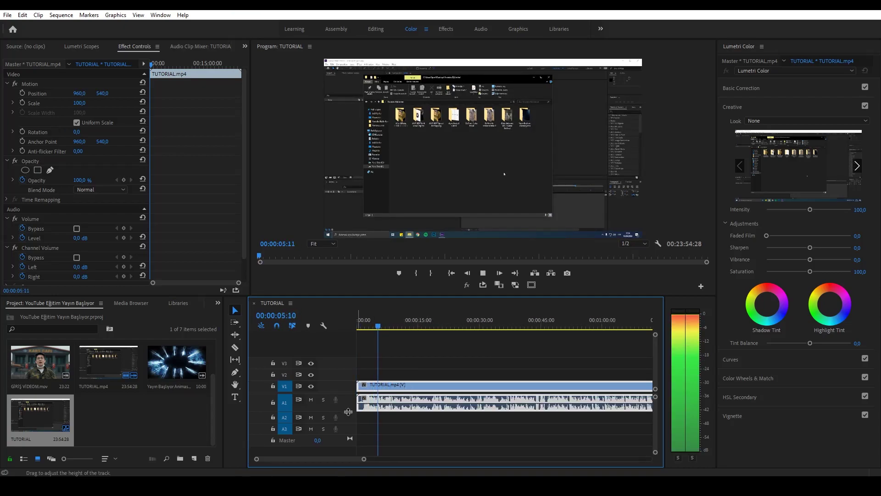
{"action": "mouse_move", "coordinate": [348, 411]}
{"action": "left_mouse_down"}
{"action": "mouse_move", "coordinate": [343, 448]}
{"action": "mouse_move", "coordinate": [343, 419]}
{"action": "left_mouse_up"}
{"action": "key", "text": "space"}
{"action": "key", "text": "minus"}
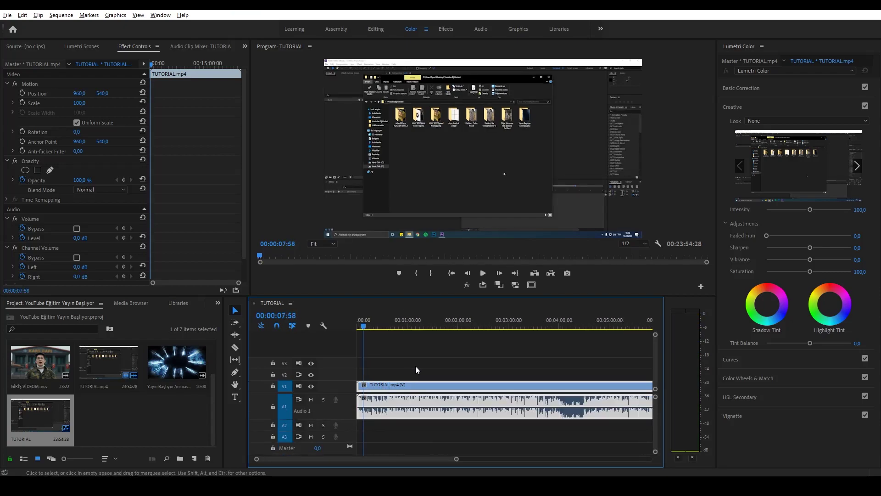
{"action": "key", "text": "minus"}
{"action": "left_click_drag", "start_coordinate": [468, 317], "coordinate": [633, 326]}
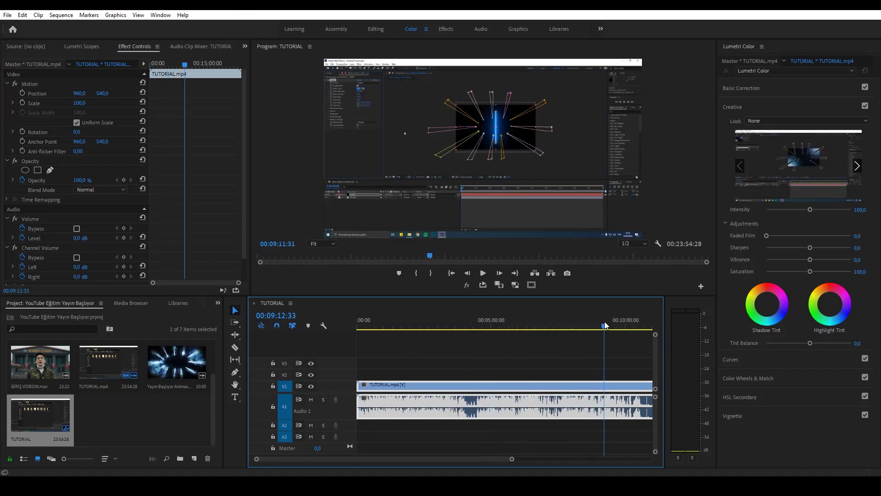
{"action": "key", "text": "minus"}
{"action": "key", "text": "minus"}
{"action": "mouse_move", "coordinate": [448, 327]}
{"action": "left_mouse_down"}
{"action": "mouse_move", "coordinate": [556, 330]}
{"action": "mouse_move", "coordinate": [325, 336]}
{"action": "left_mouse_up"}
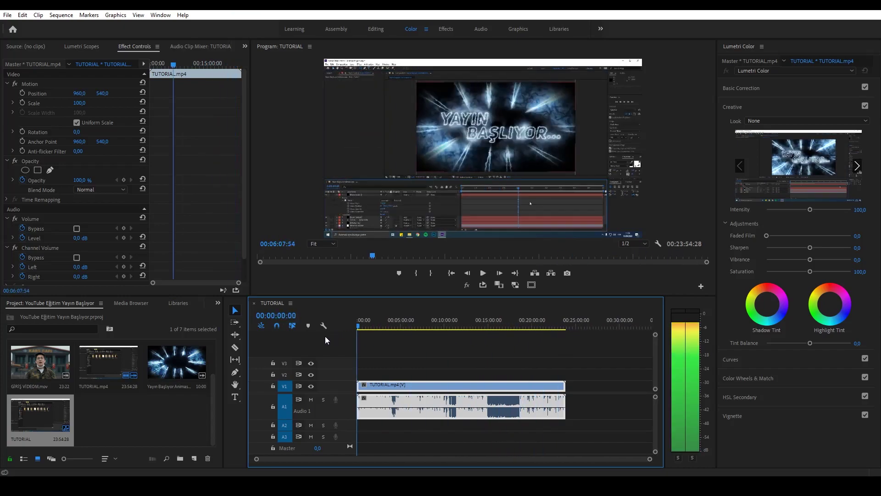
Step: Place GİRİŞ VİDEOM.mov on V2 at the start of the sequence
{"action": "left_click", "coordinate": [192, 416]}
{"action": "scroll", "coordinate": [373, 376], "scroll_direction": "up", "scroll_amount": 5}
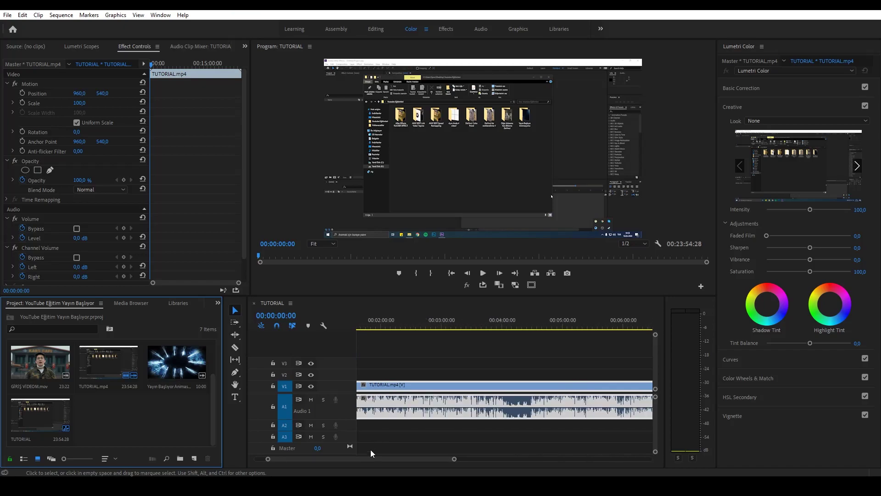
{"action": "left_click_drag", "start_coordinate": [348, 459], "coordinate": [337, 458]}
{"action": "mouse_move", "coordinate": [40, 362]}
{"action": "left_mouse_down"}
{"action": "mouse_move", "coordinate": [365, 357]}
{"action": "mouse_move", "coordinate": [367, 372]}
{"action": "left_mouse_up"}
{"action": "scroll", "coordinate": [110, 362], "scroll_direction": "up", "scroll_amount": 2}
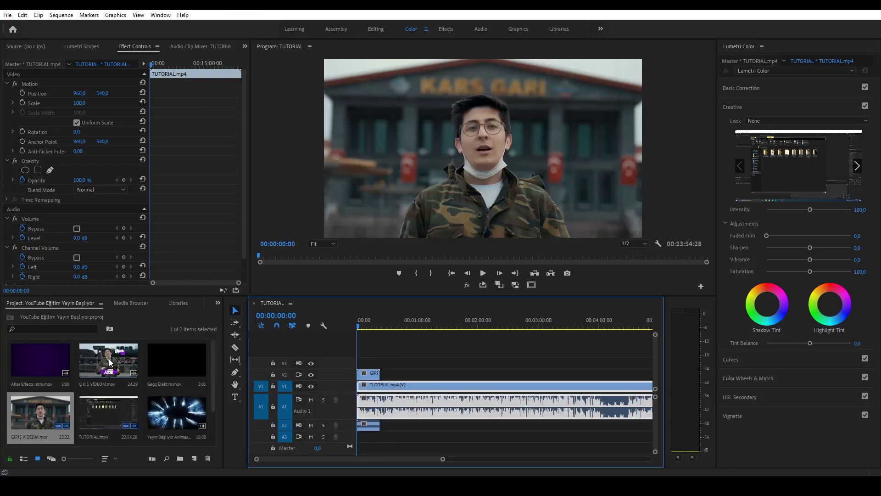
{"action": "key", "text": "minus"}
{"action": "key", "text": "minus"}
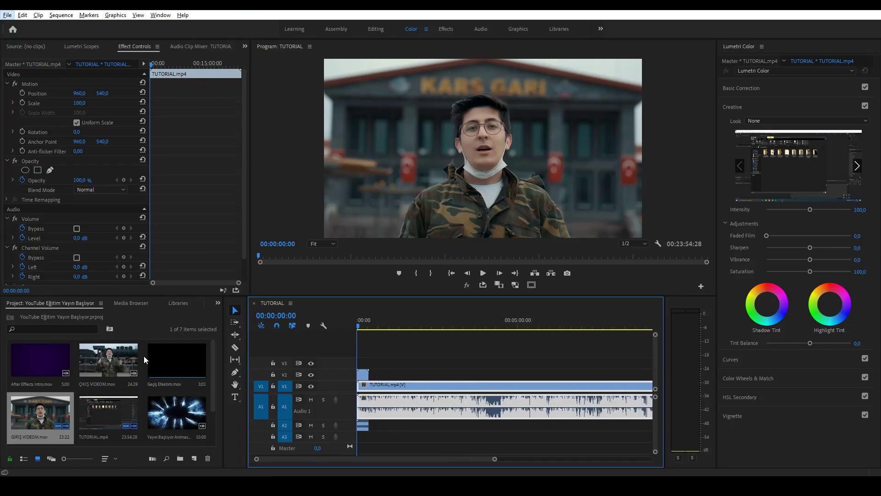
Step: Add ÇIKIŞ VİDEOM.mov on V2 lined up right after the tutorial's end
{"action": "left_click_drag", "start_coordinate": [108, 363], "coordinate": [510, 374]}
{"action": "key", "text": "minus"}
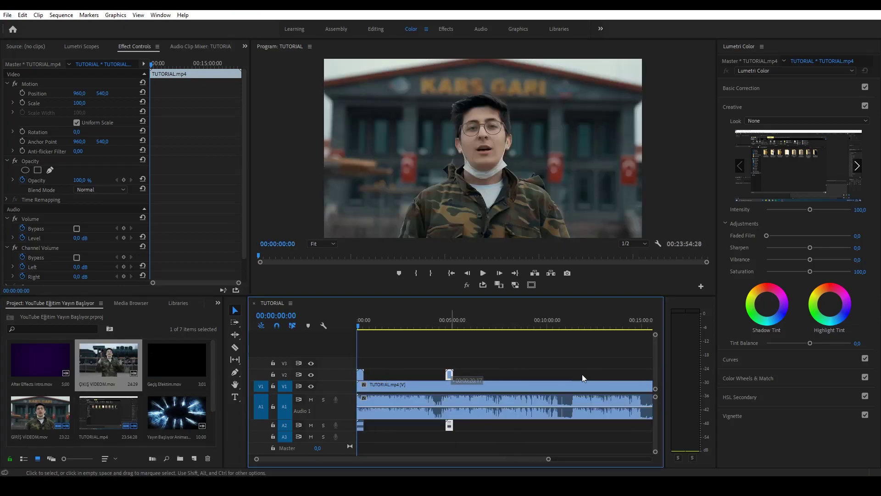
{"action": "left_click_drag", "start_coordinate": [583, 375], "coordinate": [565, 380]}
{"action": "key", "text": "minus"}
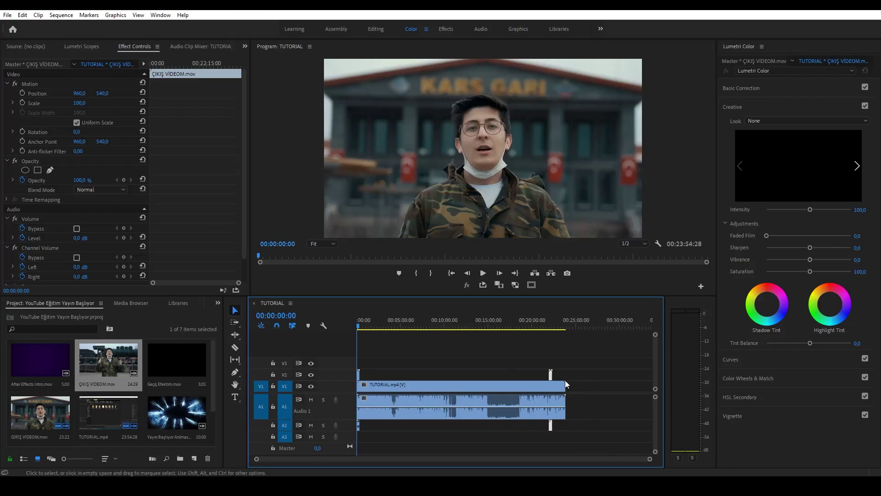
{"action": "left_click", "coordinate": [565, 383]}
{"action": "left_click_drag", "start_coordinate": [551, 377], "coordinate": [564, 379]}
Step: Add After Effects Intro.mov on V3 above the start of the sequence
{"action": "left_click_drag", "start_coordinate": [57, 365], "coordinate": [358, 364]}
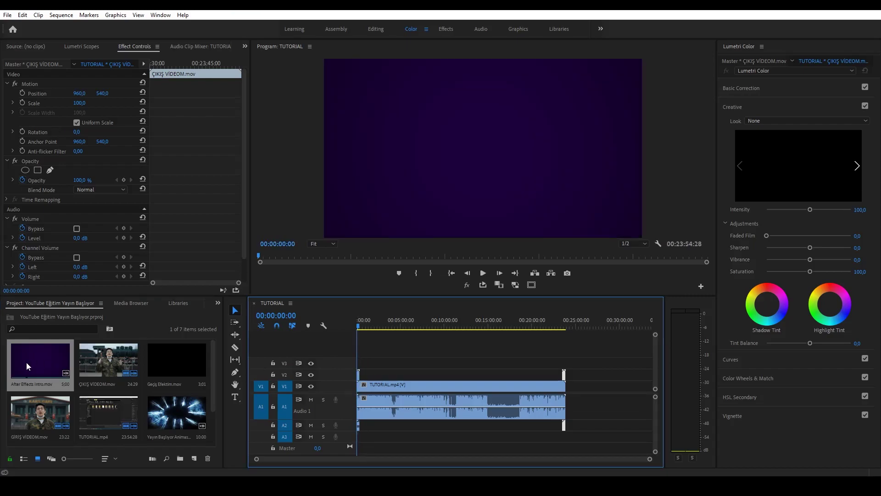
{"action": "left_click_drag", "start_coordinate": [358, 364], "coordinate": [565, 369]}
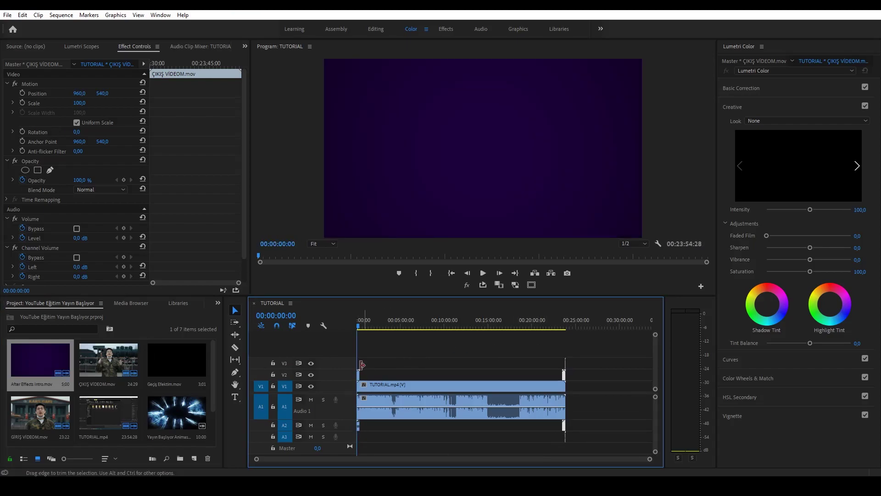
{"action": "key", "text": "="}
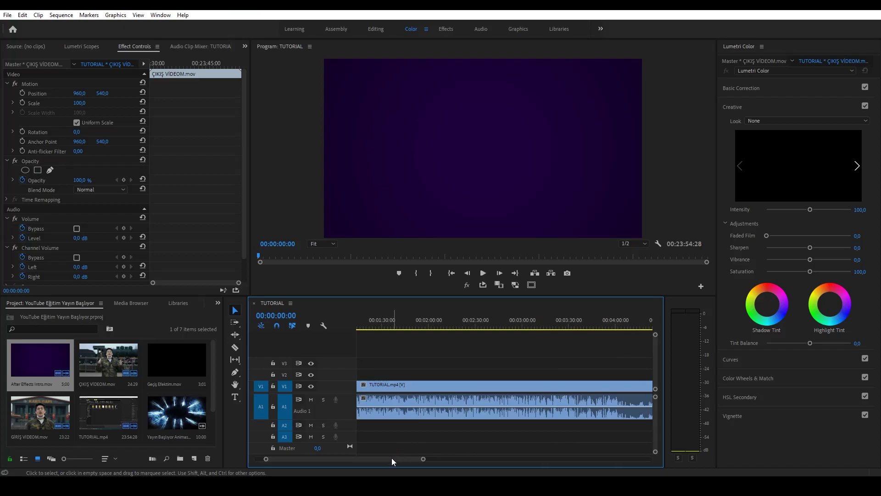
{"action": "left_click_drag", "start_coordinate": [532, 458], "coordinate": [414, 458]}
{"action": "left_click", "coordinate": [361, 378]}
{"action": "key", "text": "minus"}
{"action": "key", "text": "minus"}
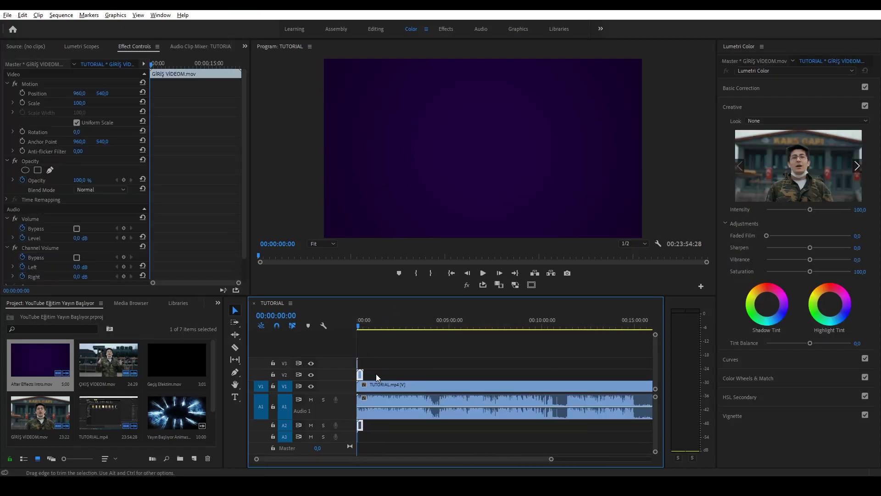
{"action": "key", "text": "minus"}
Step: Drop Geçiş Efektim.mov from the Project panel onto the V3 track
{"action": "left_click", "coordinate": [564, 375]}
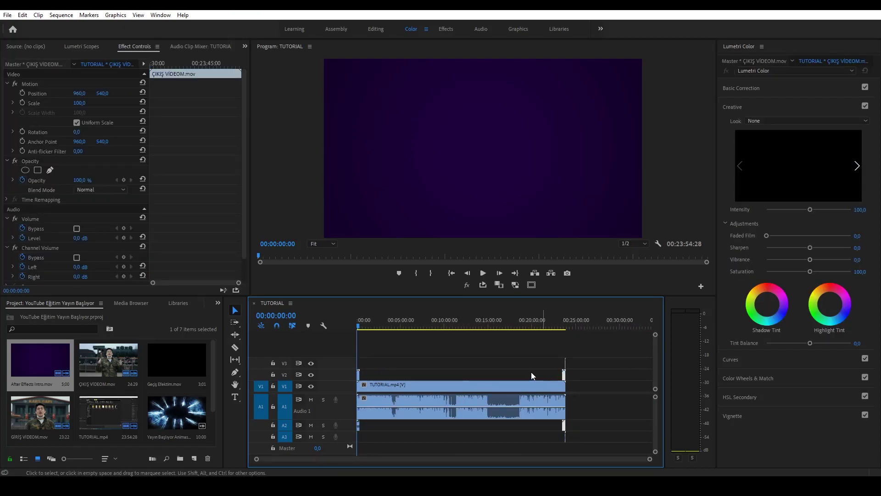
{"action": "left_click", "coordinate": [359, 364]}
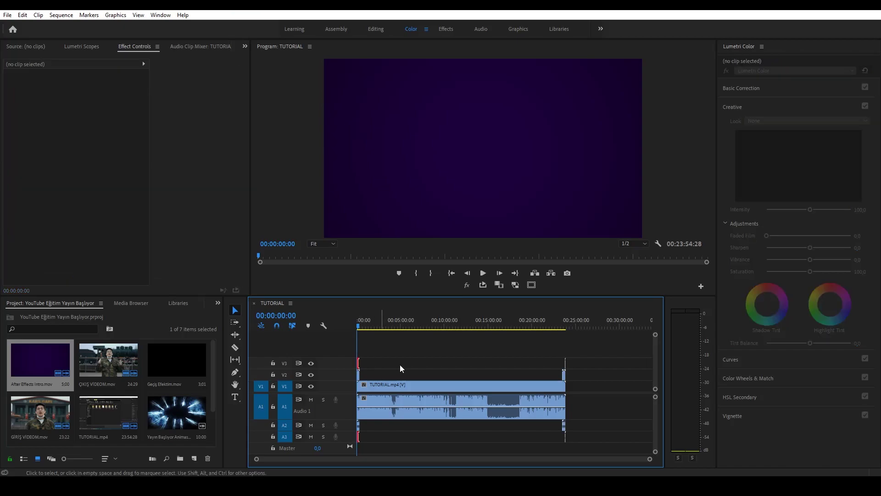
{"action": "scroll", "coordinate": [384, 375], "scroll_direction": "up", "scroll_amount": 4}
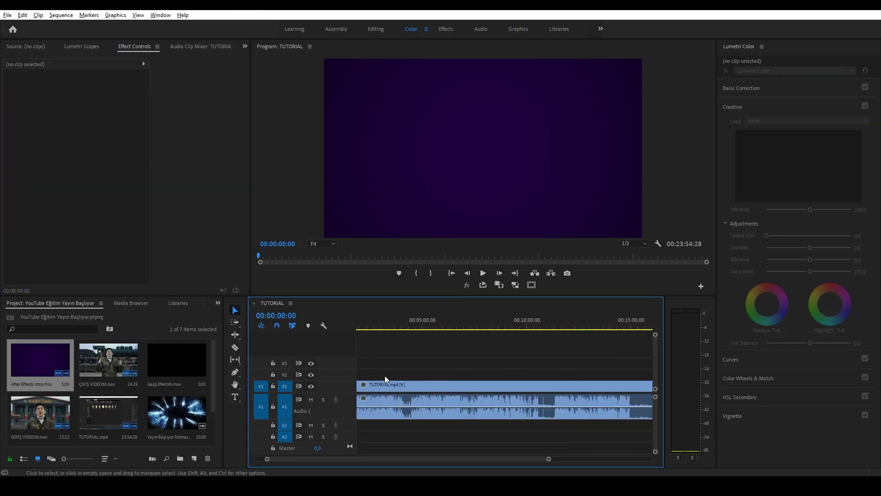
{"action": "scroll", "coordinate": [391, 389], "scroll_direction": "up", "scroll_amount": 2}
{"action": "left_click_drag", "start_coordinate": [376, 458], "coordinate": [309, 458]}
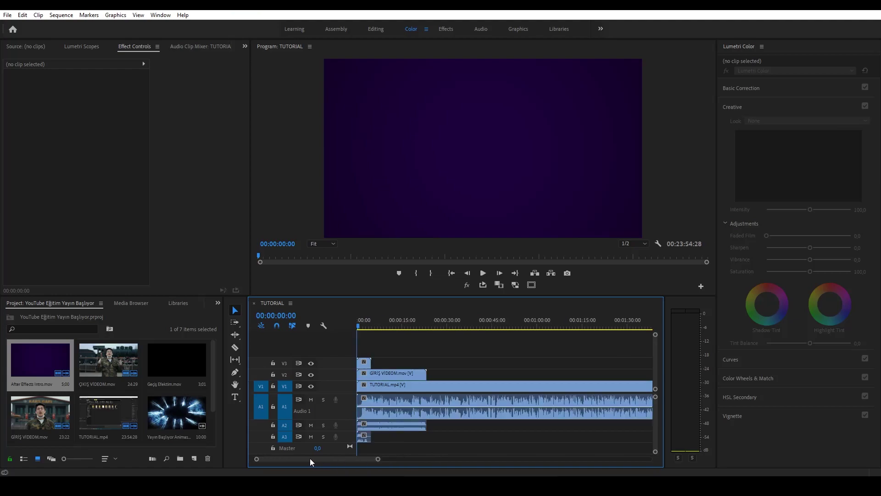
{"action": "scroll", "coordinate": [428, 383], "scroll_direction": "down", "scroll_amount": 2}
{"action": "left_click_drag", "start_coordinate": [173, 364], "coordinate": [639, 362]}
{"action": "scroll", "coordinate": [598, 373], "scroll_direction": "down", "scroll_amount": 2}
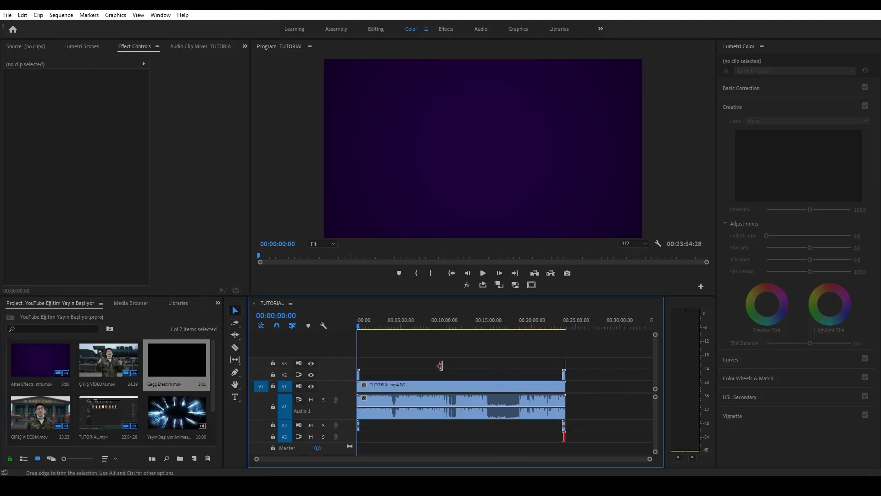
{"action": "scroll", "coordinate": [440, 367], "scroll_direction": "up", "scroll_amount": 1}
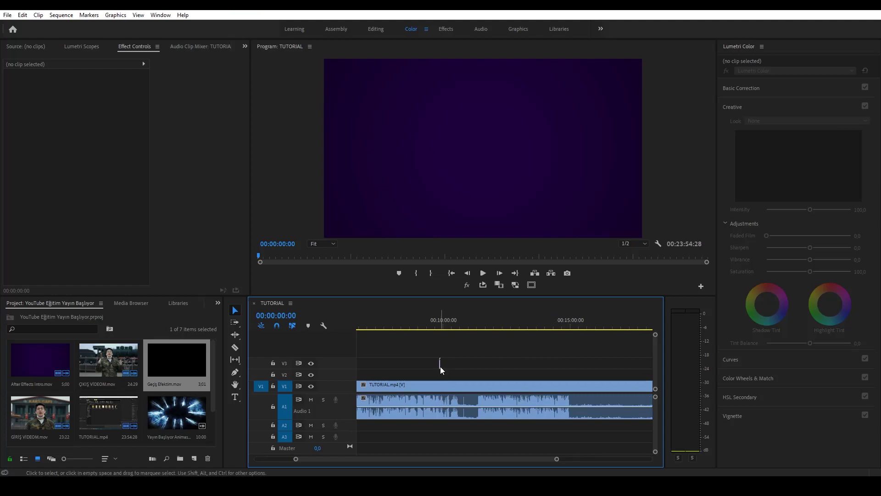
Step: Slide Geçiş Efektim to the tutorial's end, fit the sequence and scrub through it
{"action": "left_click_drag", "start_coordinate": [439, 366], "coordinate": [659, 372]}
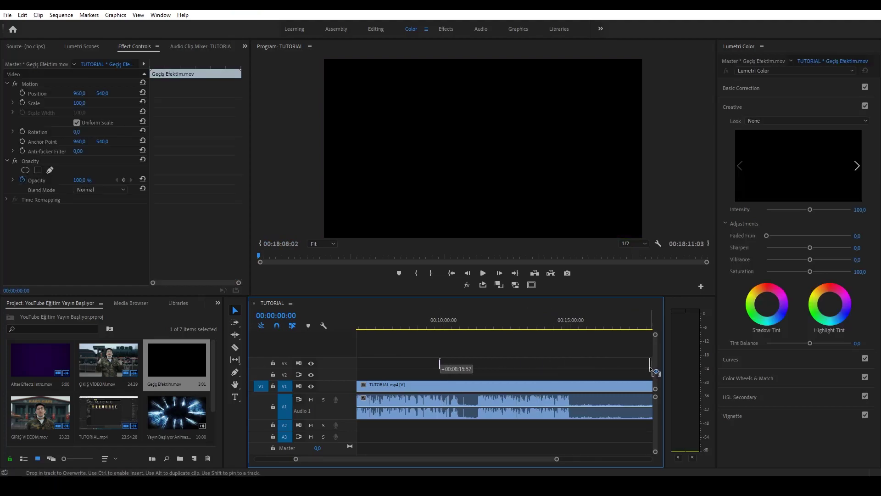
{"action": "left_click_drag", "start_coordinate": [659, 372], "coordinate": [551, 370]}
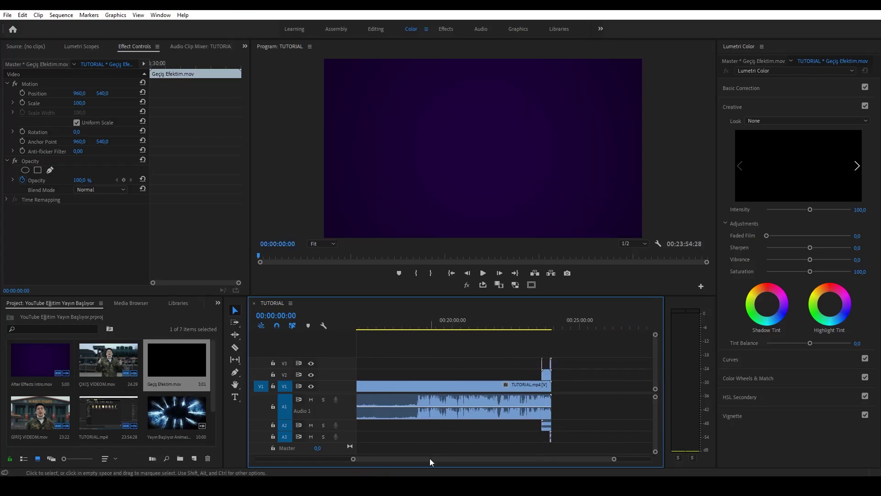
{"action": "left_click_drag", "start_coordinate": [430, 458], "coordinate": [353, 452]}
{"action": "key", "text": "minus"}
{"action": "key", "text": "minus"}
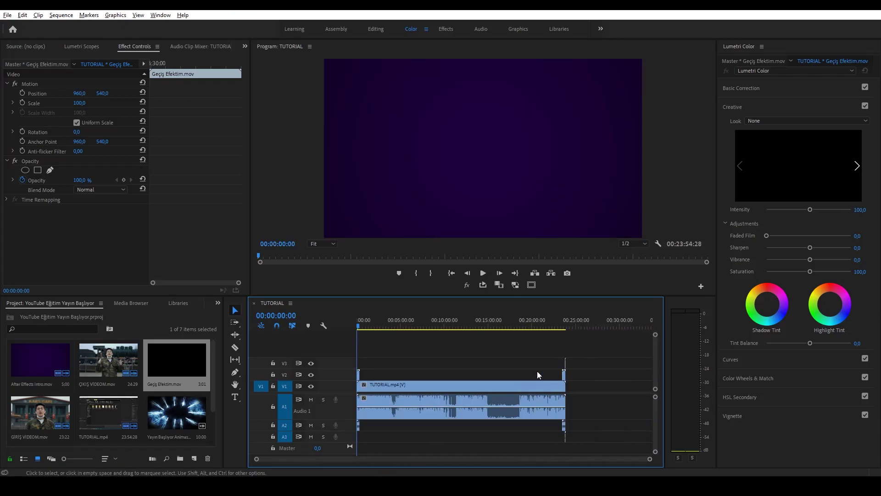
{"action": "scroll", "coordinate": [547, 379], "scroll_direction": "up", "scroll_amount": 4}
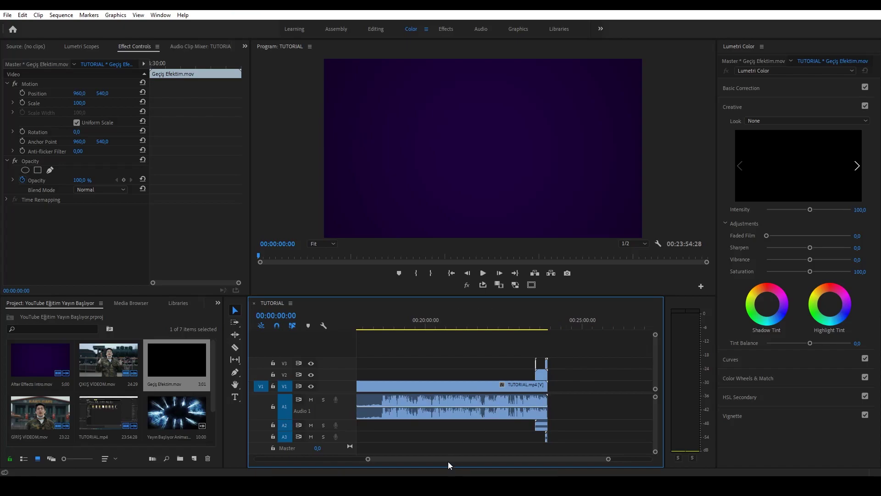
{"action": "left_click_drag", "start_coordinate": [448, 459], "coordinate": [276, 456]}
{"action": "left_click_drag", "start_coordinate": [379, 315], "coordinate": [346, 357]}
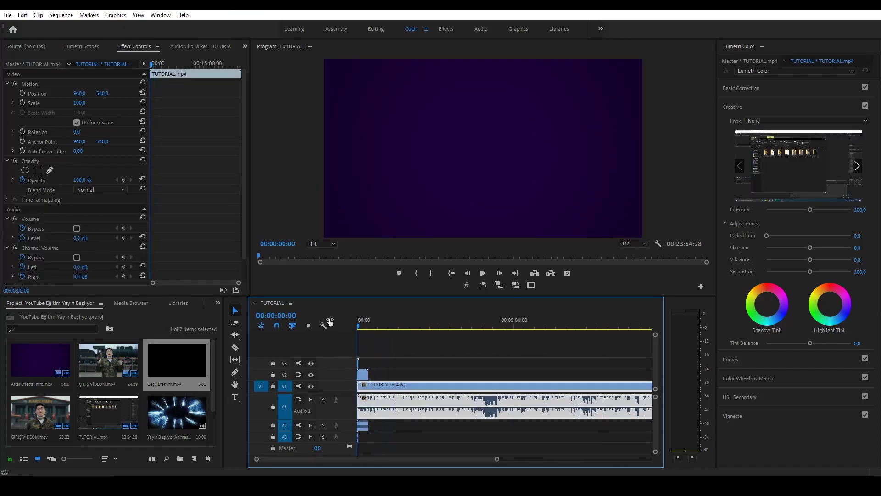
Step: Push the TUTORIAL.mp4 clip later so it starts around 0:27
{"action": "key", "text": "="}
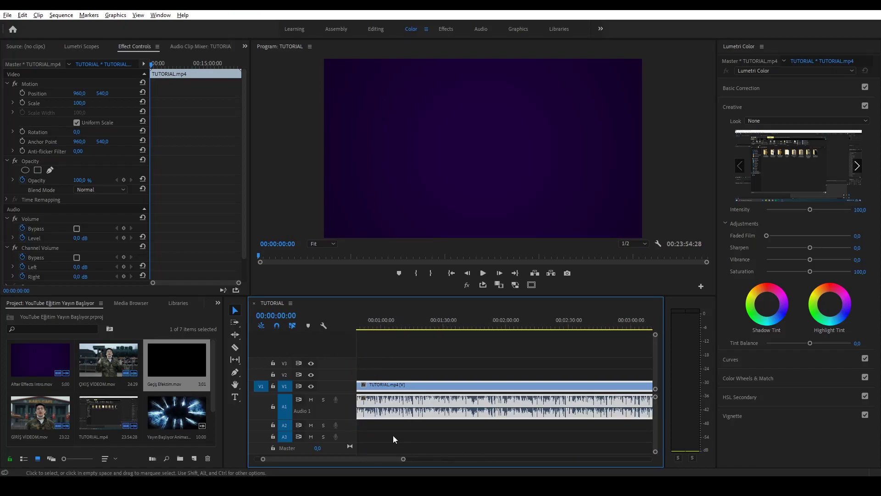
{"action": "key", "text": "ctrl+a"}
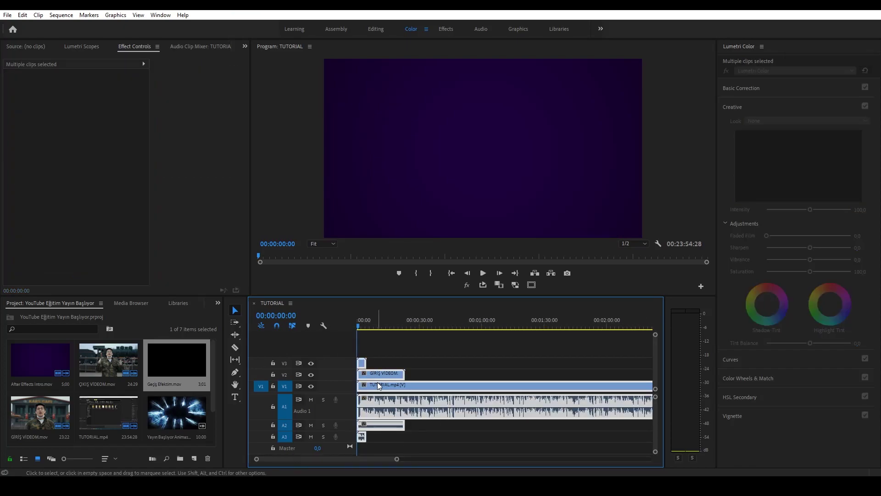
{"action": "key", "text": "="}
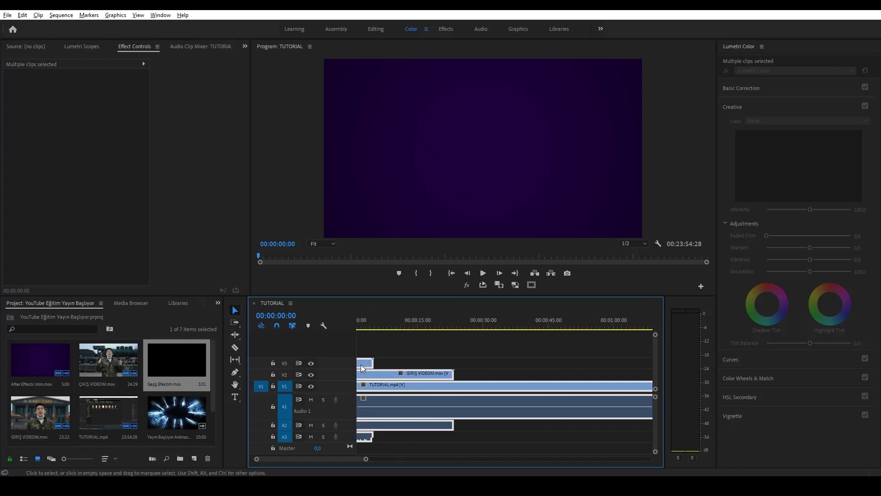
{"action": "key", "text": "="}
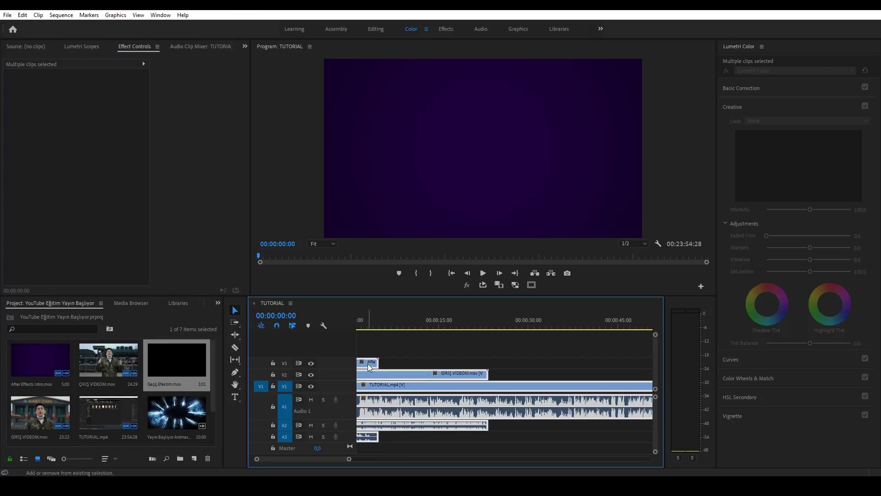
{"action": "left_click", "coordinate": [367, 364], "text": "shift"}
{"action": "left_click", "coordinate": [454, 374], "text": "shift"}
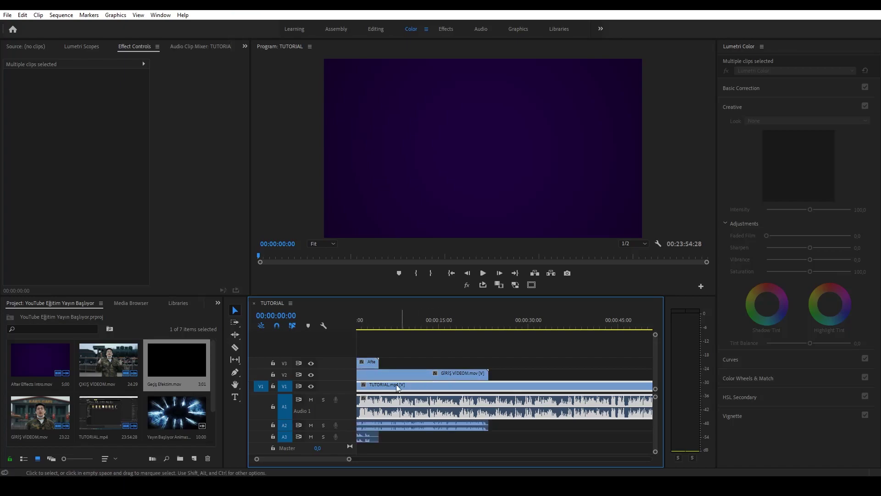
{"action": "mouse_move", "coordinate": [376, 390]}
{"action": "left_mouse_down"}
{"action": "mouse_move", "coordinate": [522, 400]}
{"action": "mouse_move", "coordinate": [455, 387]}
{"action": "left_mouse_up"}
{"action": "key", "text": "ctrl+z"}
{"action": "key", "text": "ctrl+z"}
{"action": "key", "text": "ctrl+z"}
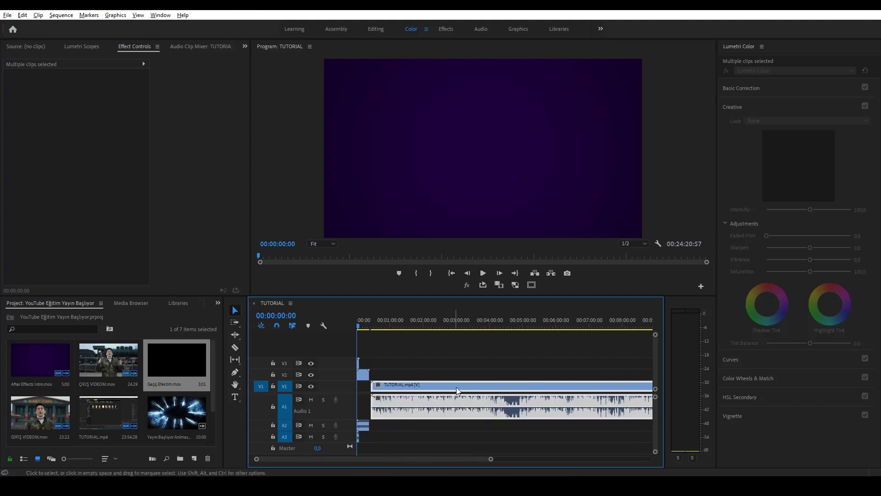
{"action": "key", "text": "backslash"}
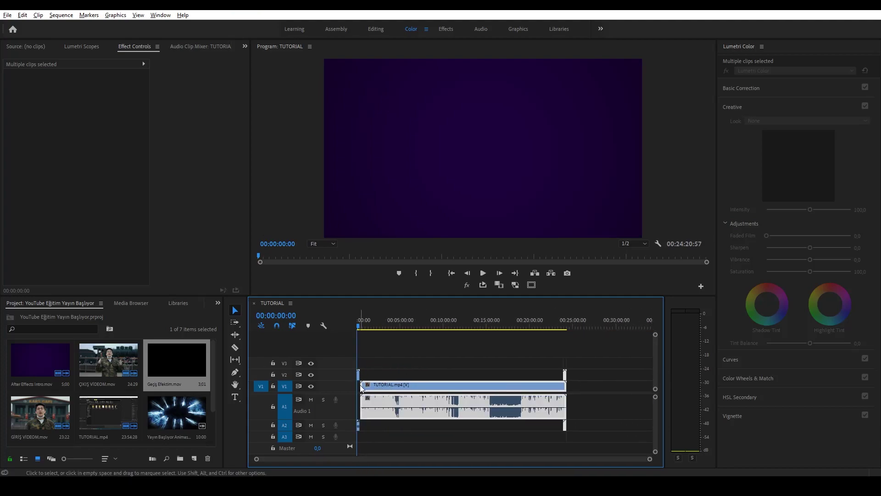
Step: Move the After Effects Intro clip on V3 later to about 0:22
{"action": "scroll", "coordinate": [365, 392], "scroll_direction": "up", "scroll_amount": 5}
{"action": "scroll", "coordinate": [365, 395], "scroll_direction": "up", "scroll_amount": 3}
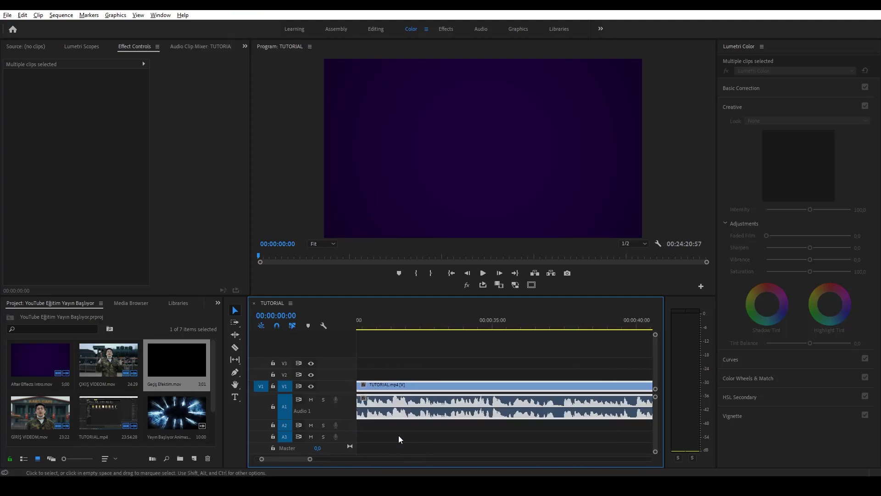
{"action": "left_click_drag", "start_coordinate": [299, 459], "coordinate": [278, 457]}
{"action": "key", "text": "ctrl+shift+z"}
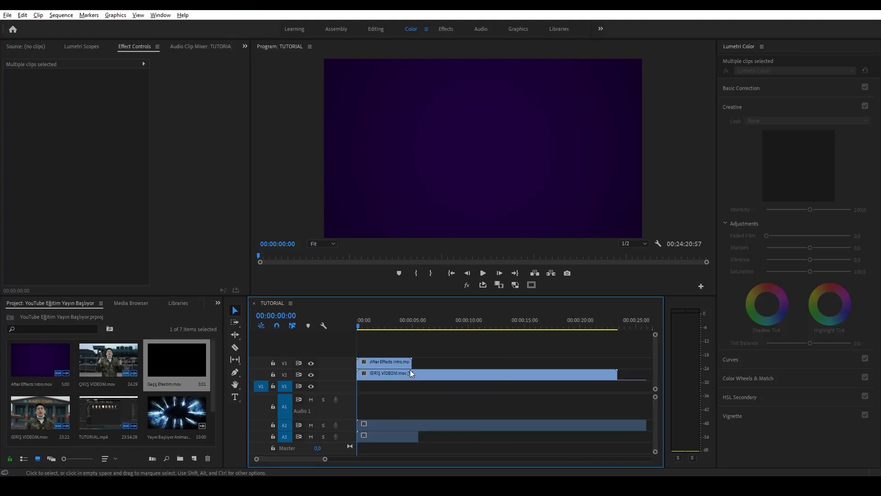
{"action": "key", "text": "ctrl+shift+z"}
{"action": "left_click_drag", "start_coordinate": [390, 365], "coordinate": [543, 371]}
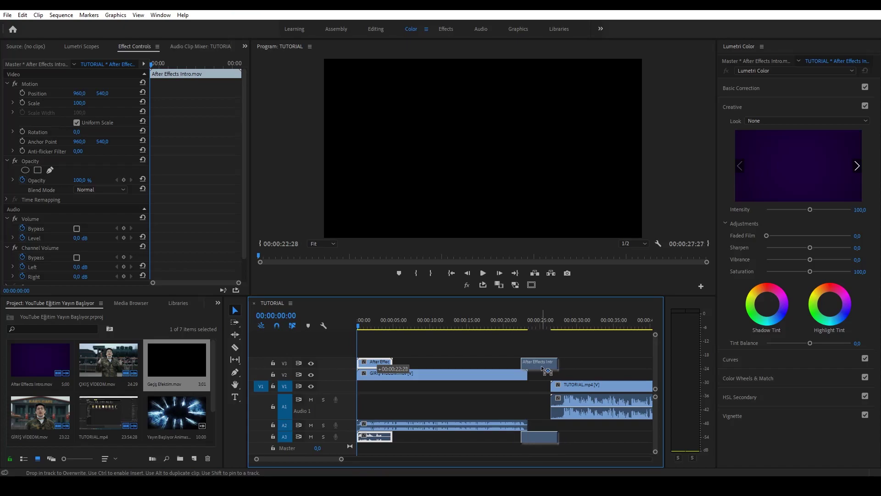
Step: Align After Effects Intro with GİRİŞ VİDEOM's end and play the handover from 00:00:20:27
{"action": "left_click_drag", "start_coordinate": [543, 370], "coordinate": [541, 361]}
{"action": "left_click", "coordinate": [397, 320]}
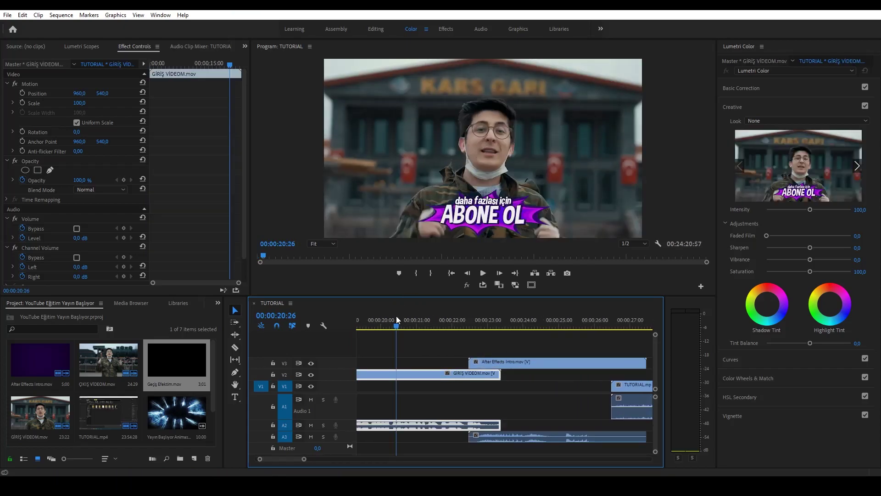
{"action": "key", "text": "space"}
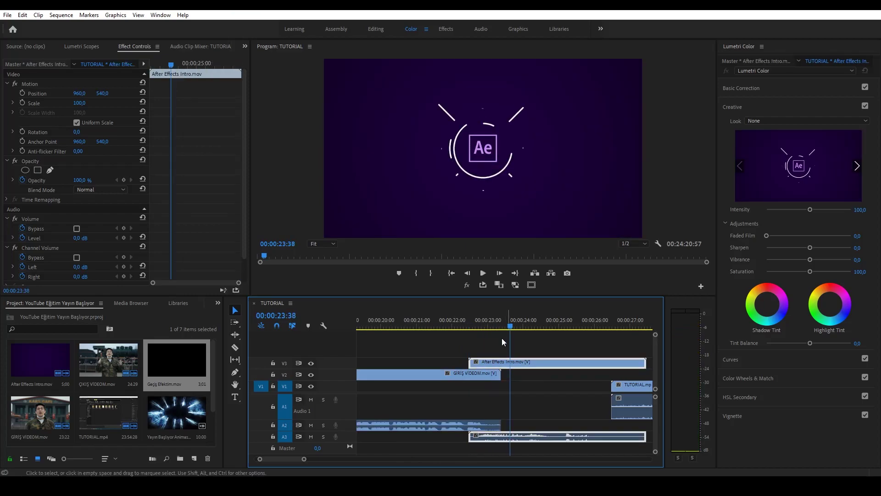
{"action": "left_click", "coordinate": [475, 346]}
{"action": "left_click", "coordinate": [470, 322]}
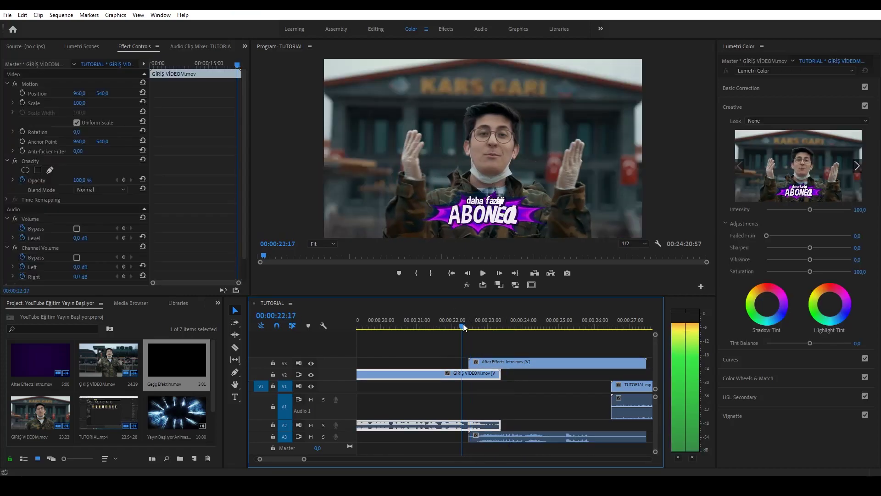
Step: Apply a Cross Dissolve with Ctrl+D at the After Effects Intro start and play it back
{"action": "left_click", "coordinate": [483, 360]}
{"action": "key", "text": "ctrl+shift+a"}
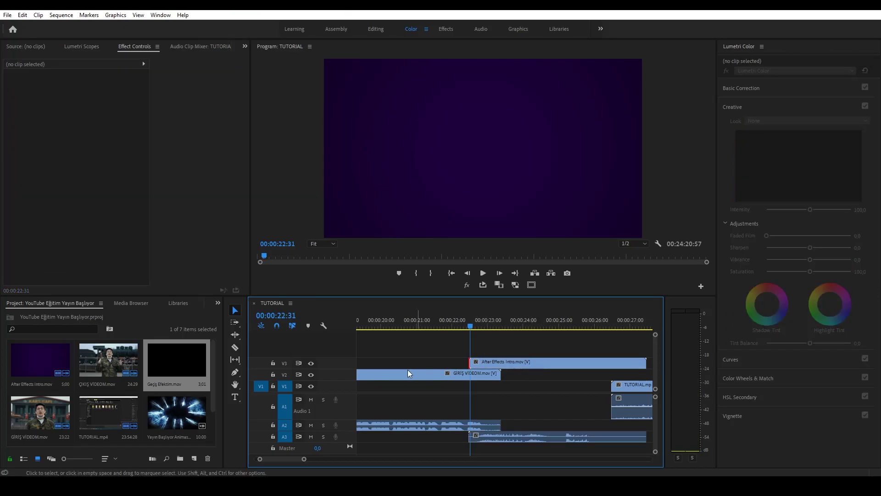
{"action": "key", "text": "ctrl+d"}
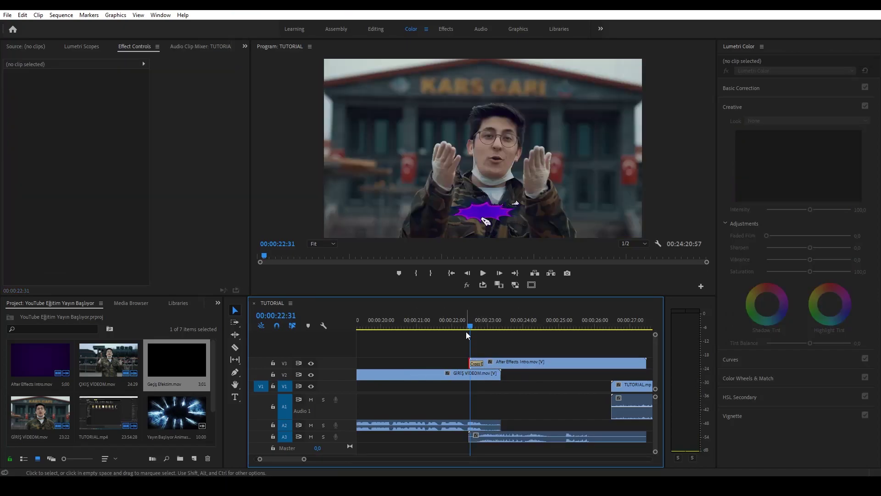
{"action": "left_click", "coordinate": [466, 326]}
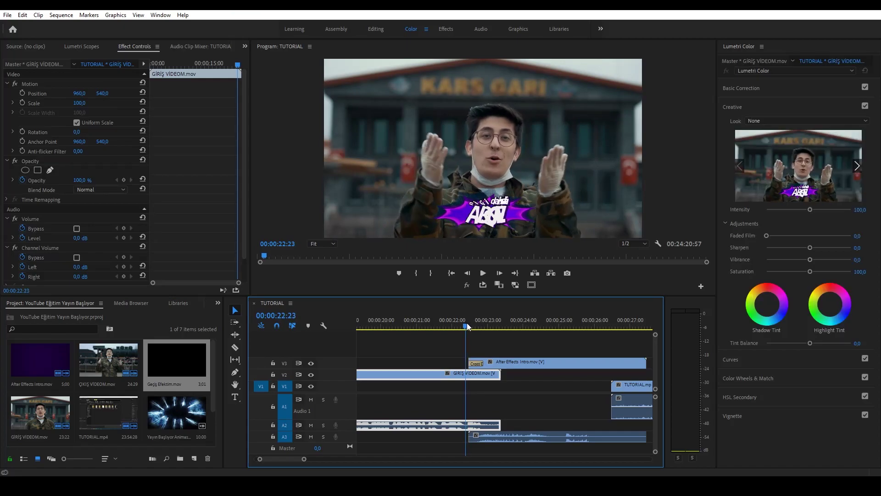
{"action": "left_click_drag", "start_coordinate": [467, 327], "coordinate": [455, 327]}
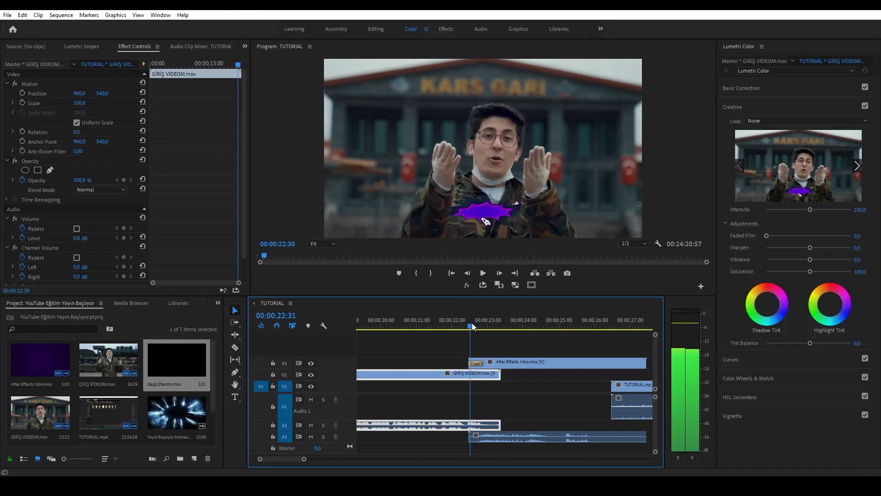
{"action": "key", "text": "space"}
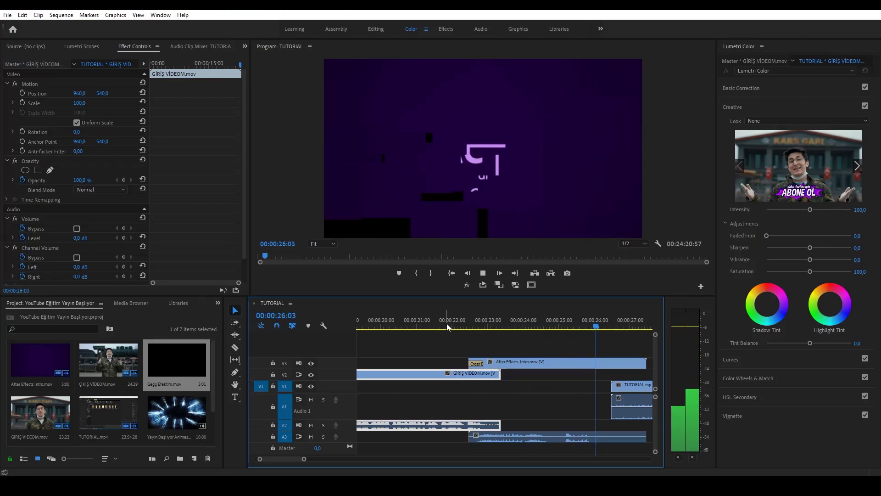
Step: Razor TUTORIAL.mp4 at 00:00:27:43 and delete the piece before the cut
{"action": "key", "text": "space"}
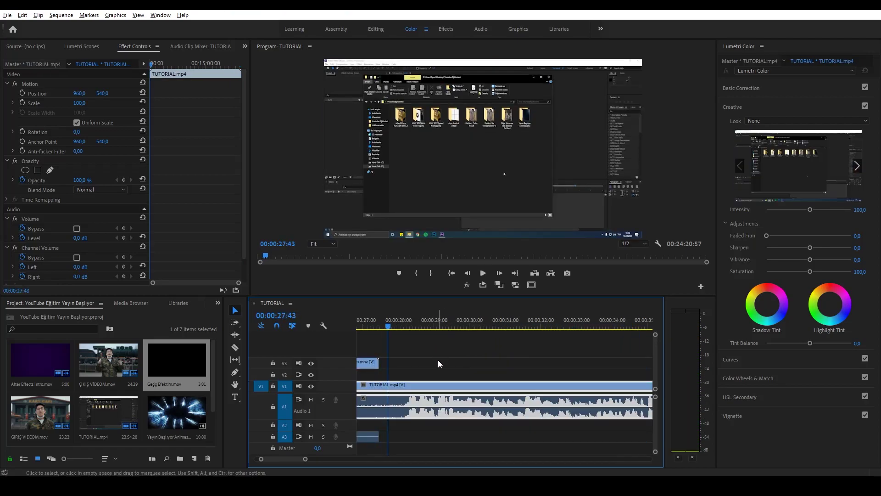
{"action": "key", "text": "="}
{"action": "key", "text": "="}
{"action": "key", "text": "c"}
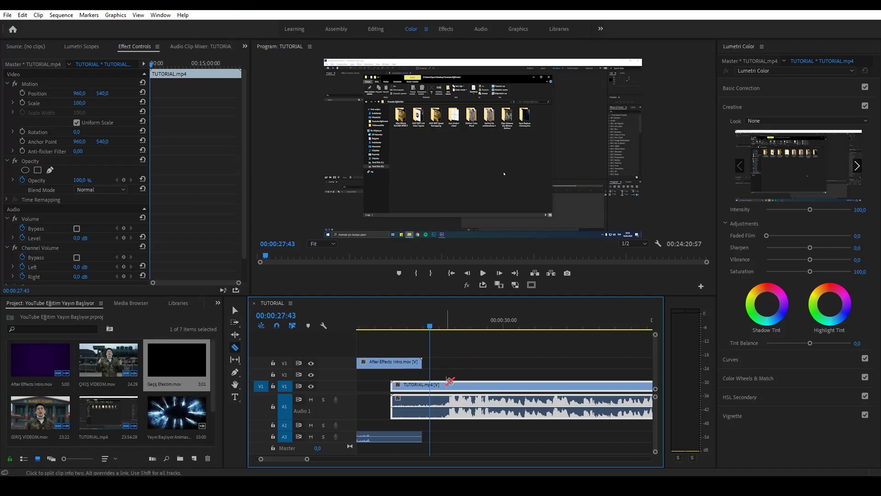
{"action": "left_click", "coordinate": [447, 389]}
{"action": "key", "text": "v"}
{"action": "left_click", "coordinate": [434, 386]}
{"action": "key", "text": "Delete"}
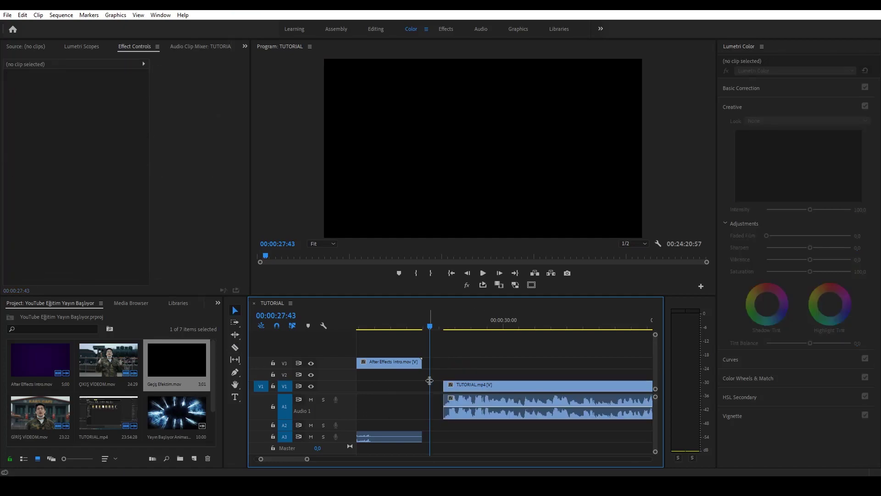
{"action": "key", "text": "minus"}
{"action": "key", "text": "minus"}
{"action": "key", "text": "minus"}
{"action": "key", "text": "minus"}
{"action": "key", "text": "minus"}
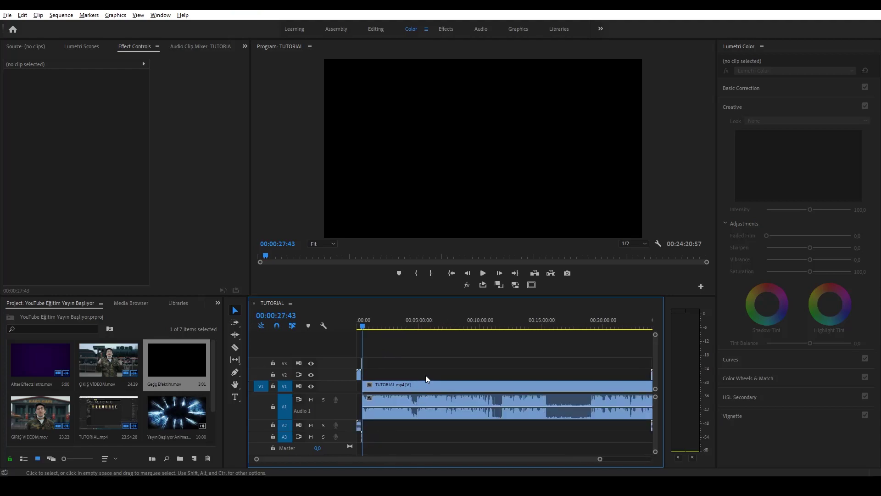
{"action": "key", "text": "minus"}
Step: Slide the TUTORIAL clip 2:19 earlier, closer to the intro
{"action": "left_click", "coordinate": [568, 381]}
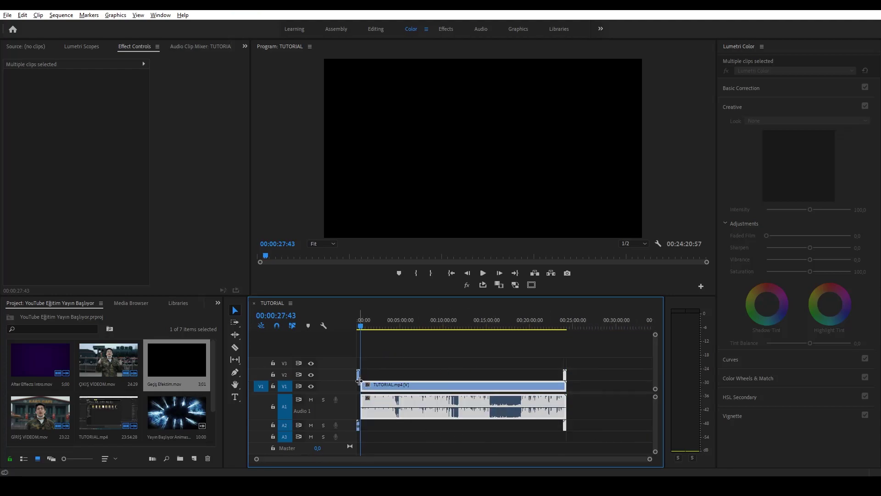
{"action": "key", "text": "equal"}
{"action": "key", "text": "equal"}
{"action": "key", "text": "equal"}
{"action": "key", "text": "equal"}
{"action": "key", "text": "equal"}
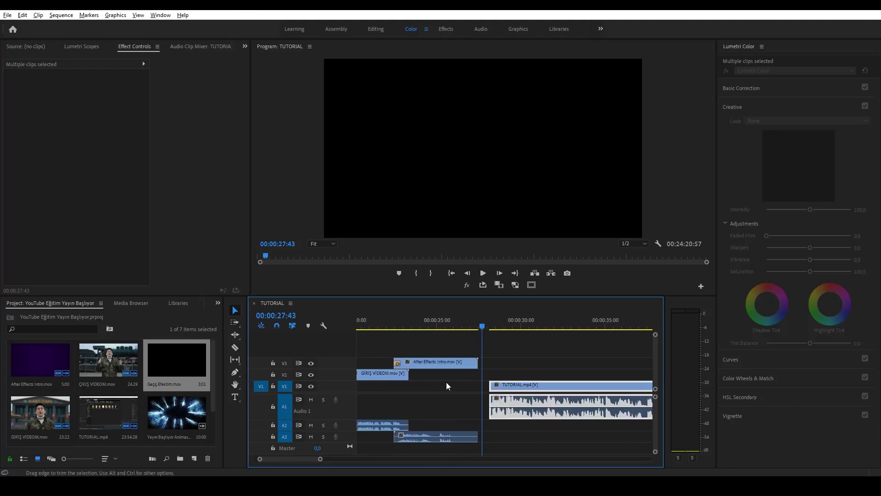
{"action": "key", "text": "equal"}
{"action": "key", "text": "equal"}
{"action": "left_click", "coordinate": [558, 389]}
{"action": "left_click_drag", "start_coordinate": [558, 390], "coordinate": [492, 389]}
{"action": "left_click", "coordinate": [431, 387]}
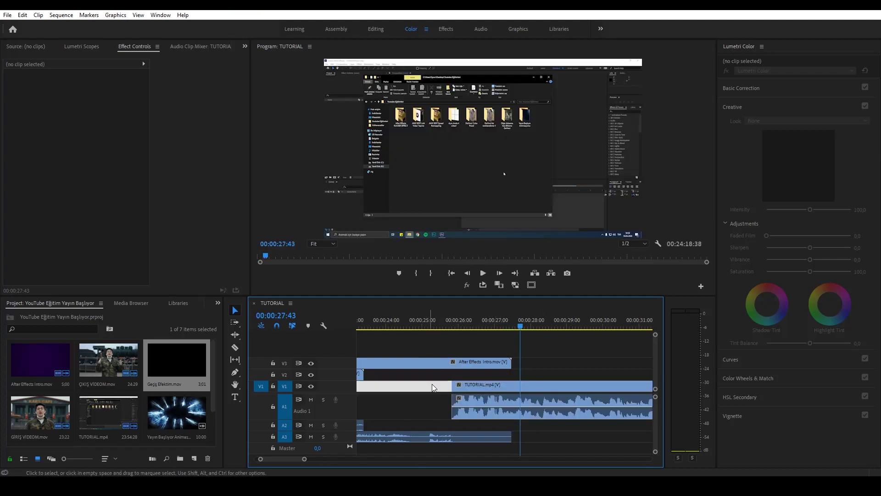
Step: Extend the TUTORIAL video start under the intro's end and play the join from 00:00:24:34
{"action": "left_click", "coordinate": [455, 385]}
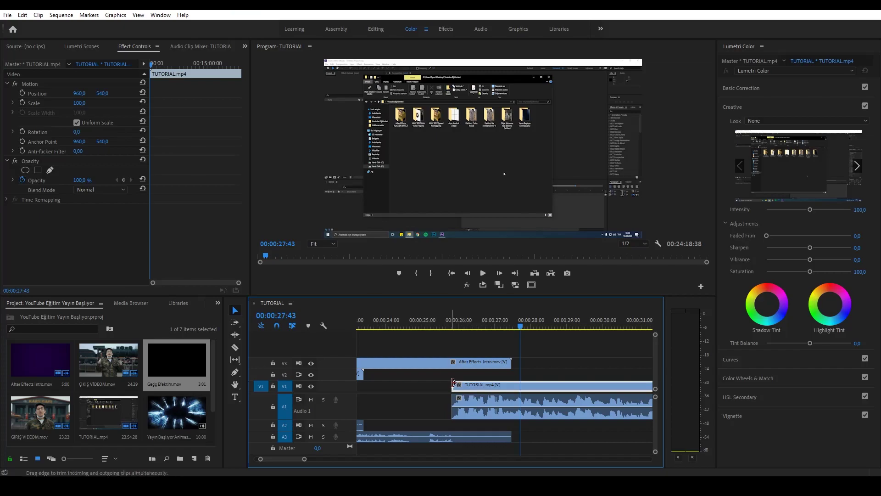
{"action": "left_click_drag", "start_coordinate": [455, 384], "coordinate": [412, 385]}
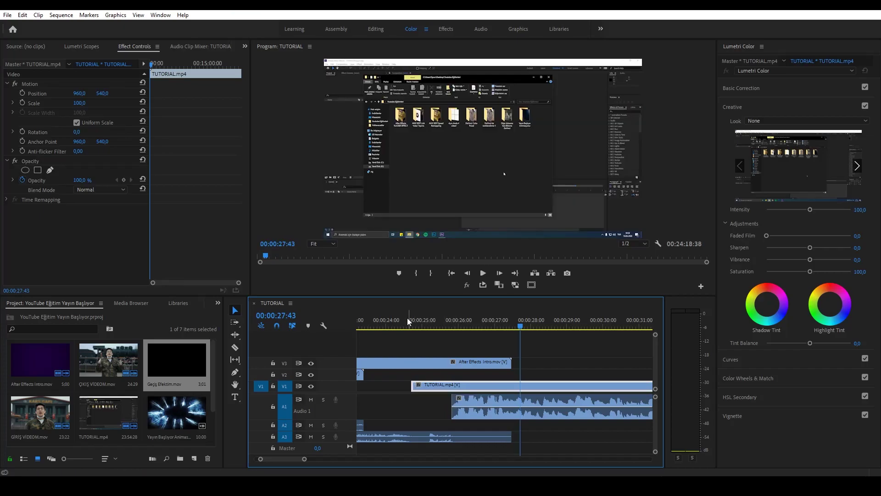
{"action": "left_click", "coordinate": [406, 318]}
{"action": "key", "text": "space"}
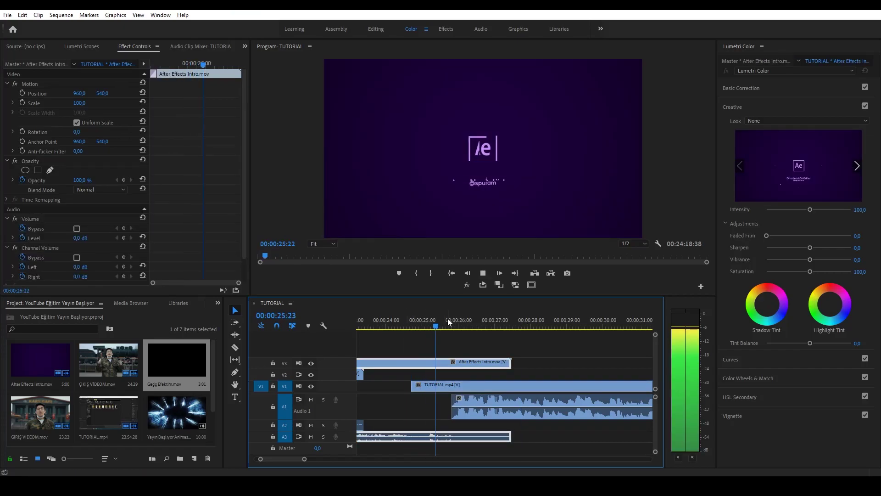
{"action": "key", "text": "minus"}
{"action": "key", "text": "minus"}
{"action": "key", "text": "minus"}
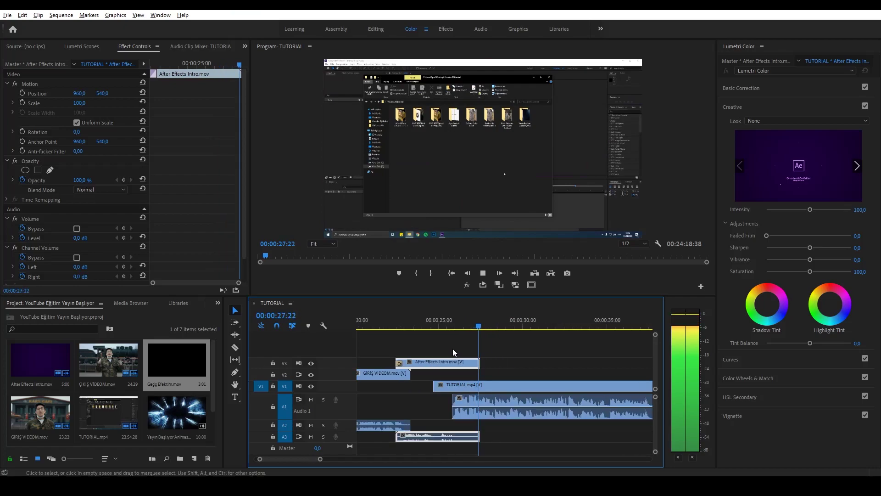
{"action": "key", "text": "minus"}
{"action": "key", "text": "minus"}
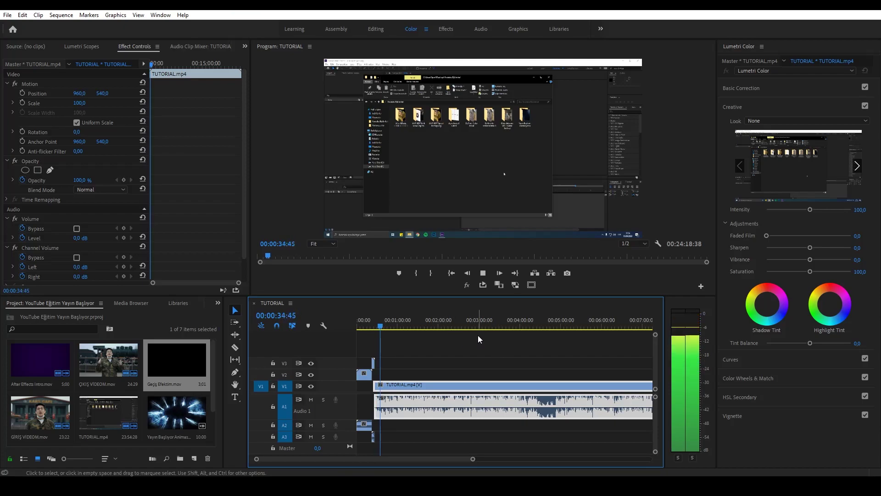
Step: Review the tutorial footage from 4:25 and split the clip at about 4:30
{"action": "key", "text": "space"}
{"action": "left_click", "coordinate": [534, 319]}
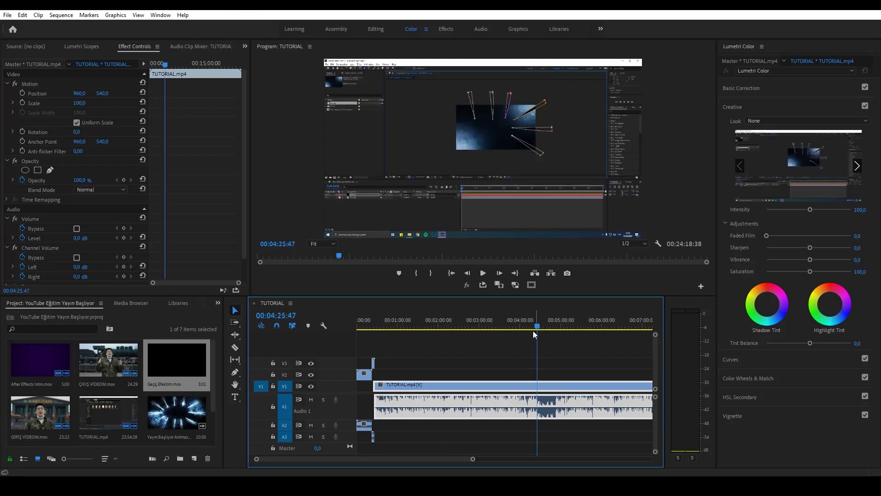
{"action": "key", "text": "minus"}
{"action": "key", "text": "minus"}
{"action": "key", "text": "minus"}
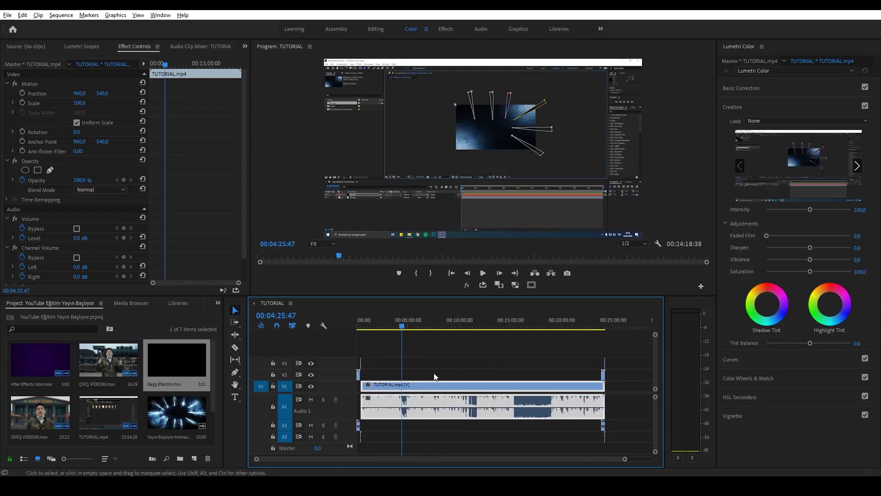
{"action": "key", "text": "equal"}
{"action": "key", "text": "equal"}
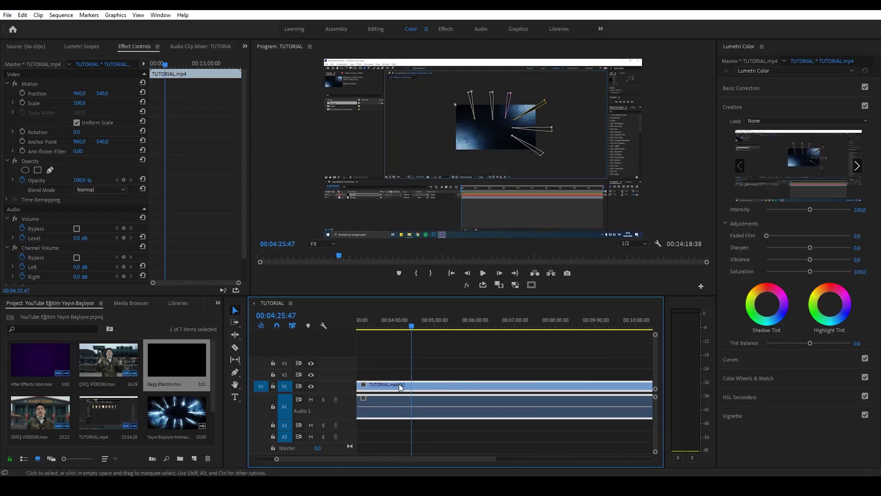
{"action": "key", "text": "equal"}
{"action": "key", "text": "equal"}
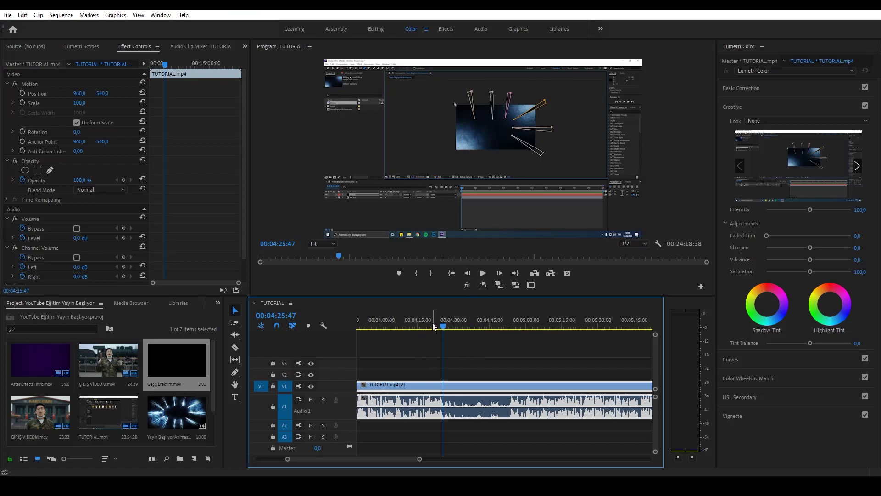
{"action": "key", "text": "space"}
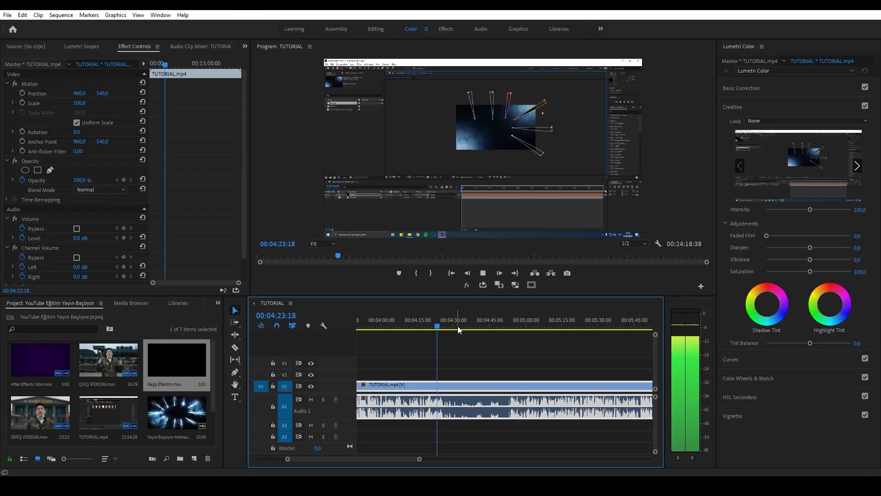
{"action": "key", "text": "="}
{"action": "key", "text": "minus"}
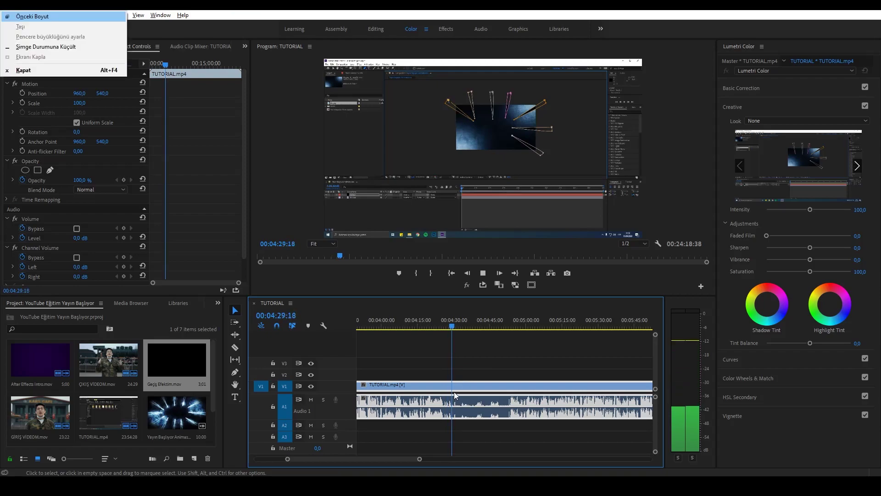
{"action": "key", "text": "c"}
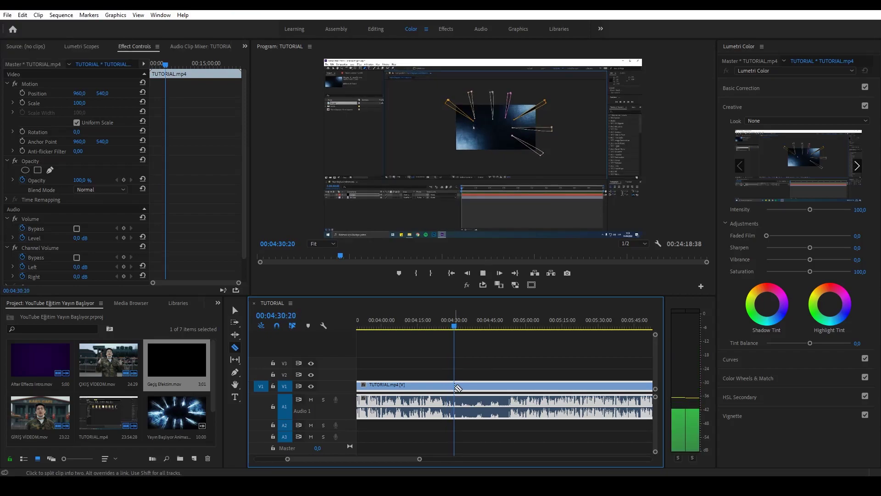
{"action": "left_click", "coordinate": [459, 390]}
{"action": "key", "text": "equal"}
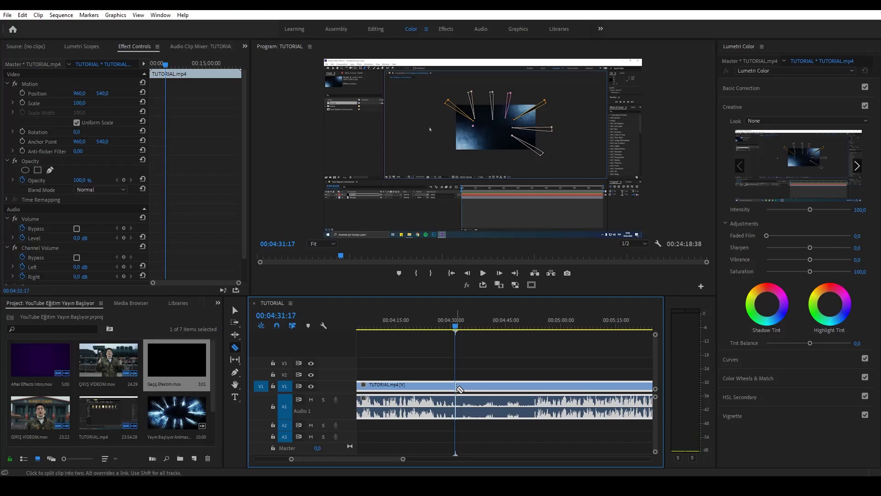
Step: Split the tutorial clip again at 4:52:51
{"action": "key", "text": "v"}
{"action": "left_click_drag", "start_coordinate": [477, 317], "coordinate": [513, 328]}
{"action": "key", "text": "space"}
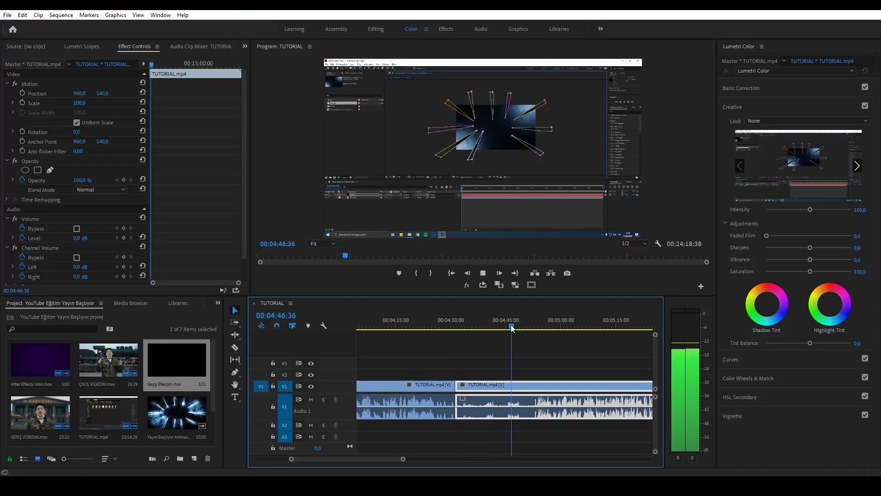
{"action": "key", "text": "equal"}
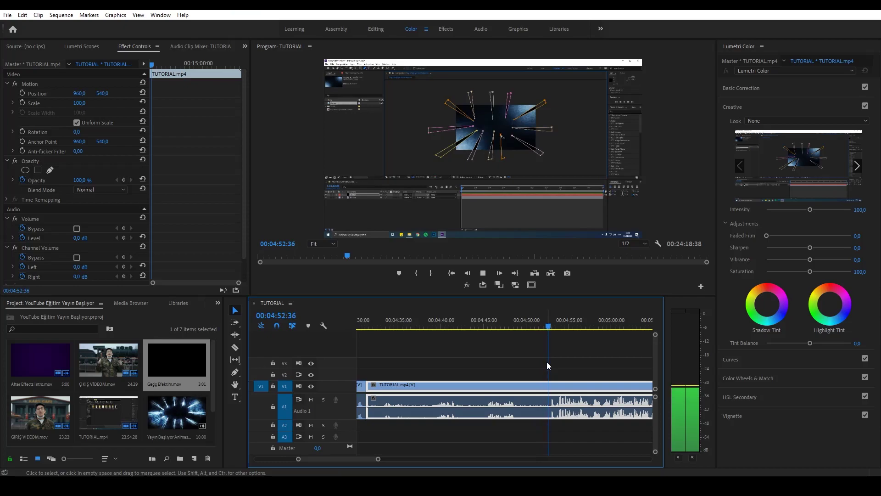
{"action": "key", "text": "space"}
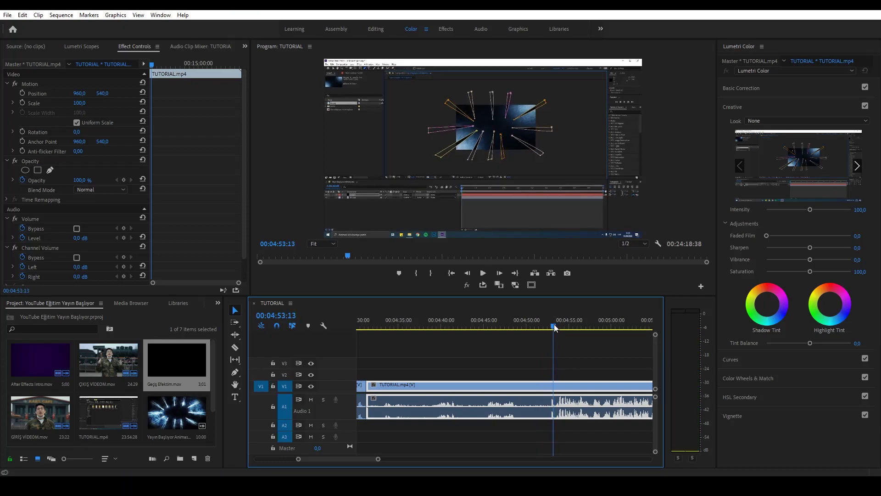
{"action": "left_click_drag", "start_coordinate": [554, 327], "coordinate": [551, 326]}
{"action": "key", "text": "c"}
{"action": "left_click", "coordinate": [549, 386]}
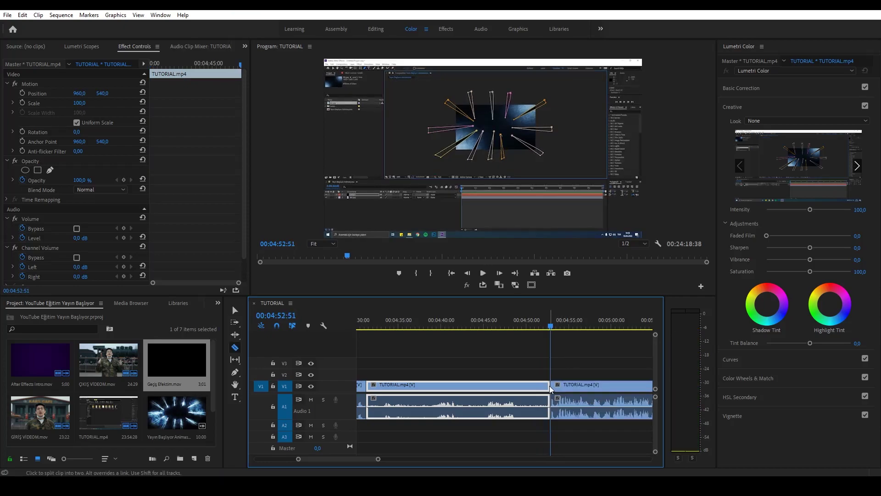
Step: Rate-stretch the 4:30–4:52 piece into a short burst and delete the gap after it
{"action": "key", "text": "r"}
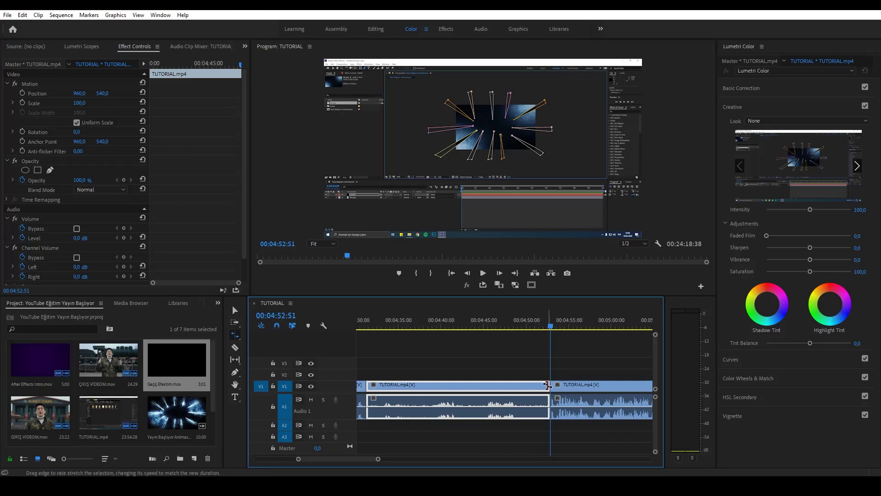
{"action": "left_click_drag", "start_coordinate": [548, 385], "coordinate": [515, 385]}
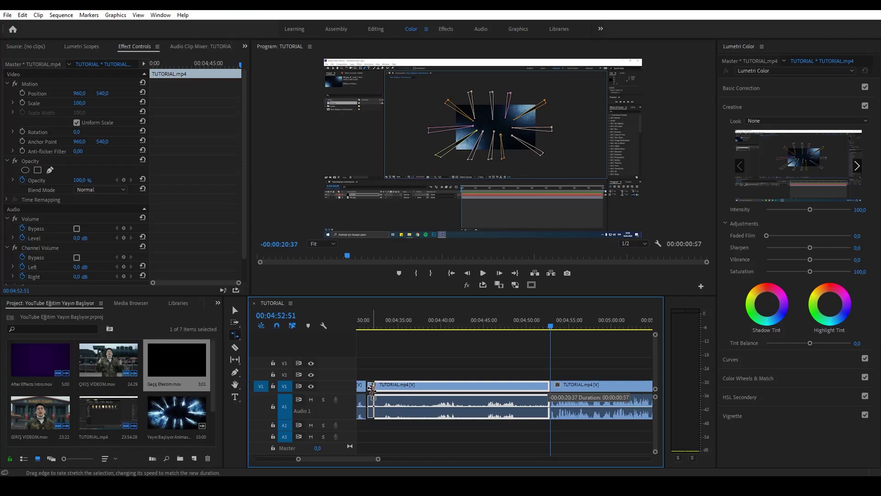
{"action": "left_click_drag", "start_coordinate": [372, 389], "coordinate": [373, 389]}
{"action": "key", "text": "v"}
{"action": "key", "text": "minus"}
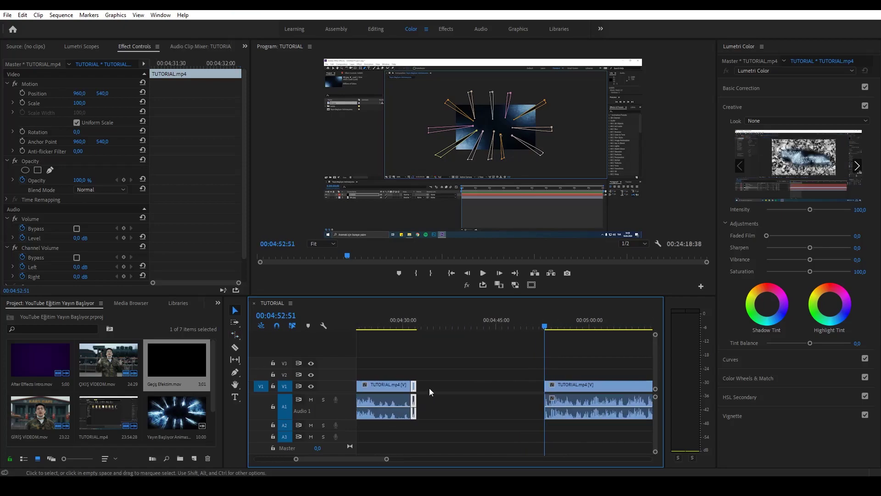
{"action": "left_click", "coordinate": [447, 388]}
{"action": "key", "text": "Delete"}
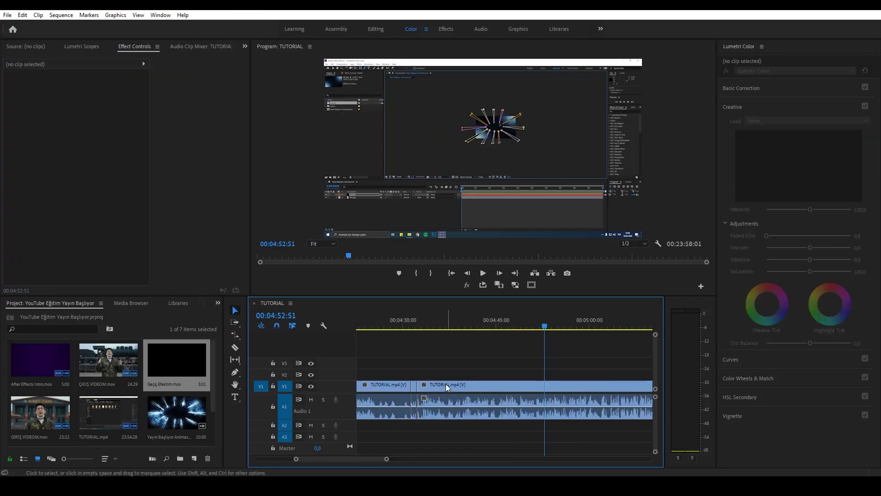
{"action": "left_click", "coordinate": [385, 320]}
Step: Play back the first sped-up section to check it
{"action": "key", "text": "space"}
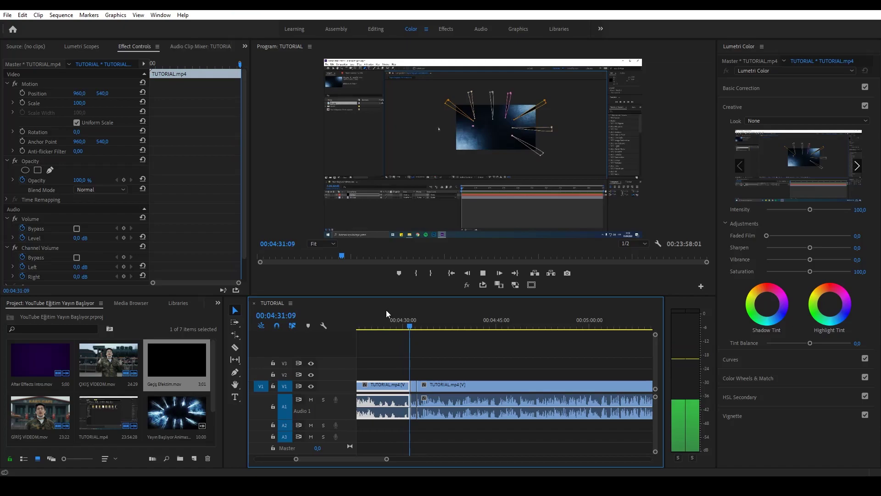
{"action": "key", "text": "space"}
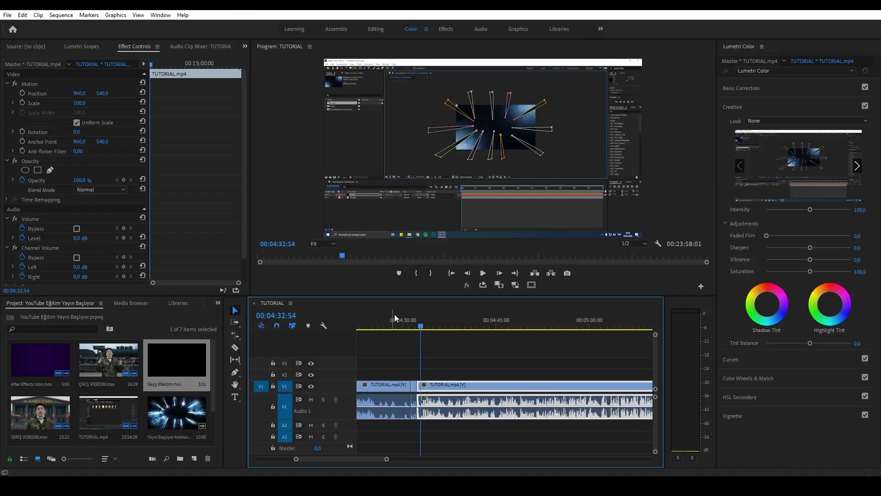
{"action": "scroll", "coordinate": [450, 359], "scroll_direction": "down", "scroll_amount": 3}
{"action": "scroll", "coordinate": [440, 367], "scroll_direction": "down", "scroll_amount": 2}
{"action": "key", "text": "space"}
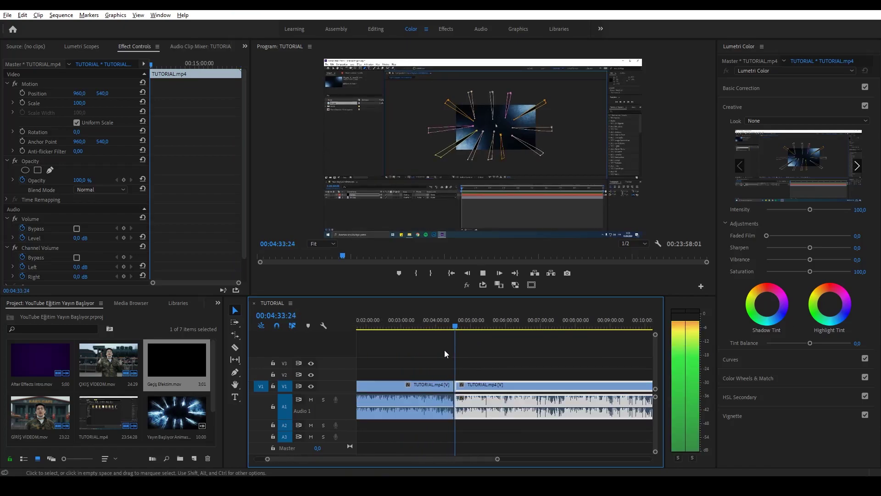
{"action": "scroll", "coordinate": [448, 349], "scroll_direction": "down", "scroll_amount": 2}
{"action": "key", "text": "space"}
{"action": "scroll", "coordinate": [626, 362], "scroll_direction": "down", "scroll_amount": 3}
{"action": "scroll", "coordinate": [626, 361], "scroll_direction": "up", "scroll_amount": 2}
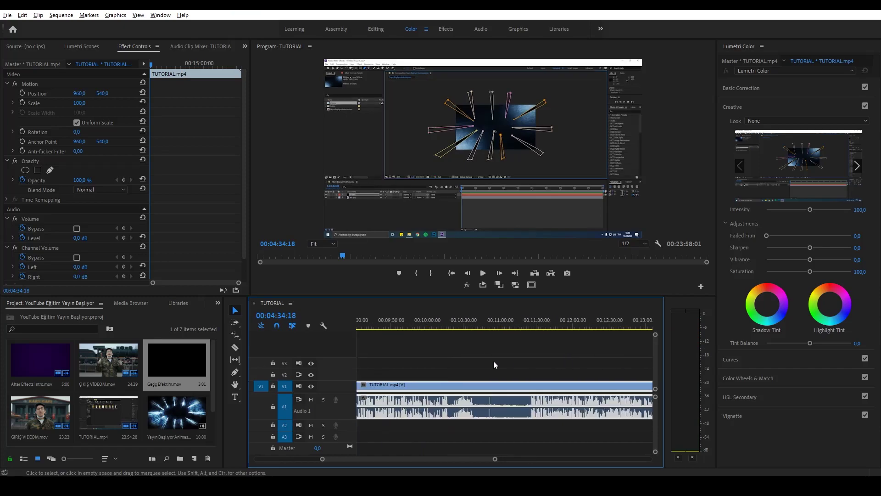
{"action": "scroll", "coordinate": [494, 361], "scroll_direction": "up", "scroll_amount": 2}
Step: Play the footage from 10:30 and split the tutorial clip at about 10:37
{"action": "left_click", "coordinate": [459, 318]}
{"action": "key", "text": "space"}
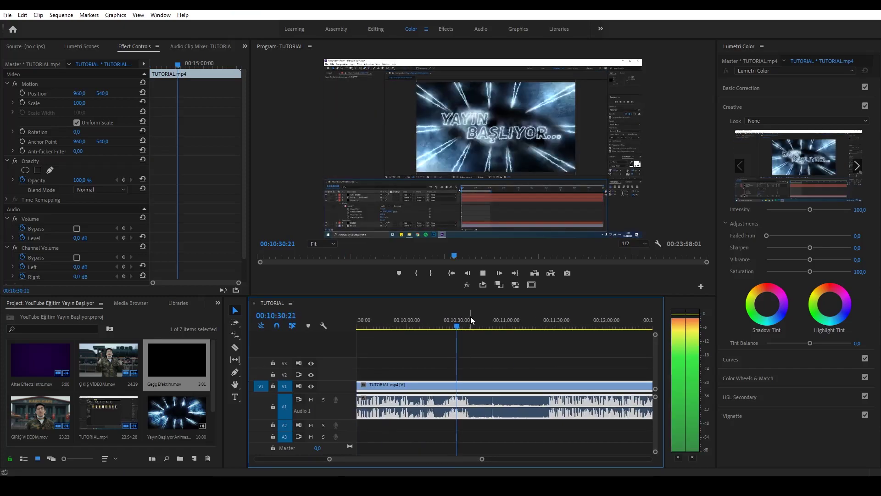
{"action": "scroll", "coordinate": [509, 356], "scroll_direction": "up", "scroll_amount": 1}
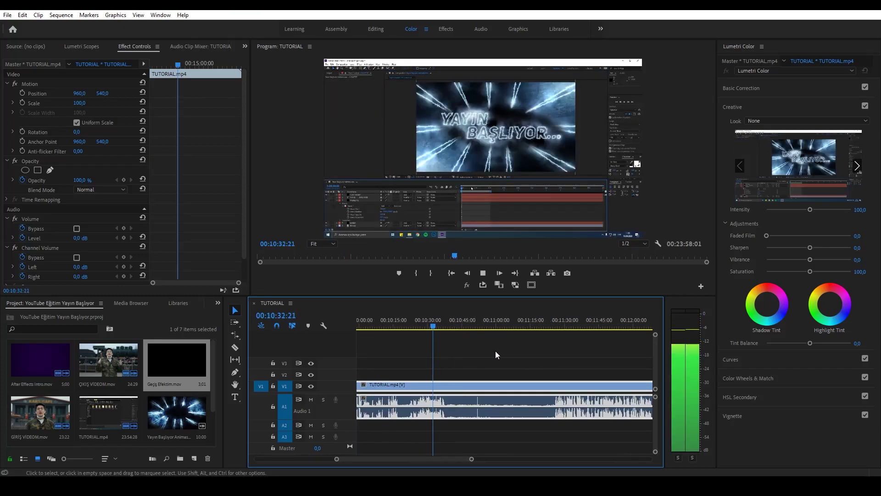
{"action": "scroll", "coordinate": [507, 376], "scroll_direction": "up", "scroll_amount": 1}
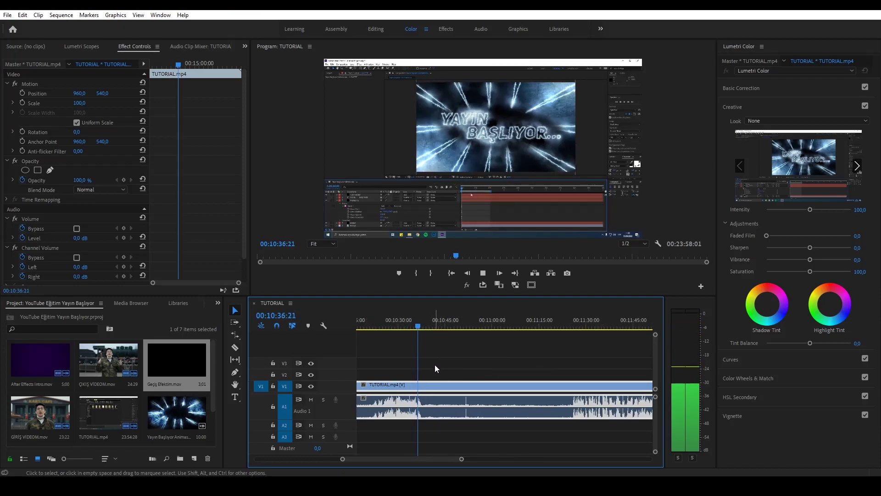
{"action": "key", "text": "space"}
{"action": "key", "text": "ctrl+k"}
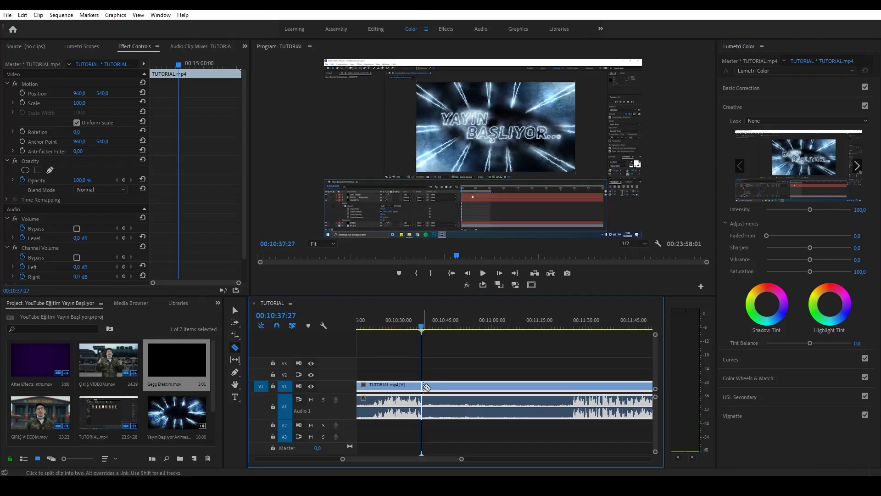
{"action": "left_click", "coordinate": [473, 326]}
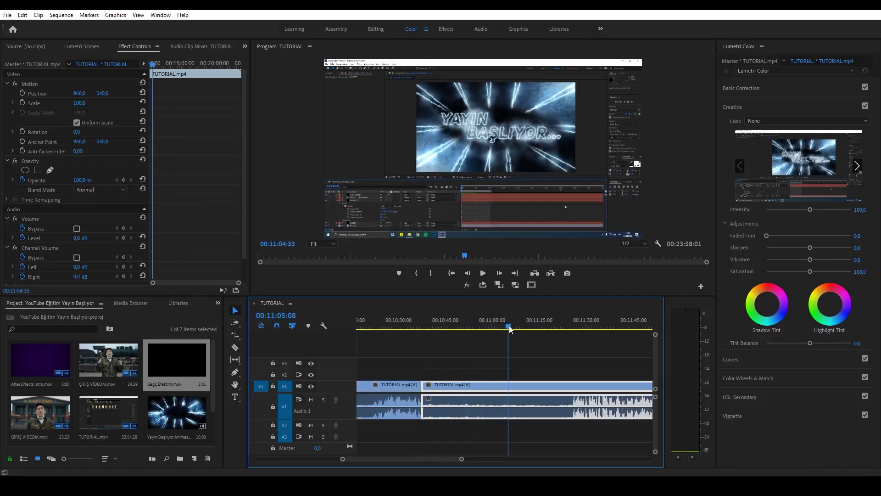
Step: Split the tutorial clip again at 11:25
{"action": "left_click_drag", "start_coordinate": [476, 325], "coordinate": [501, 326]}
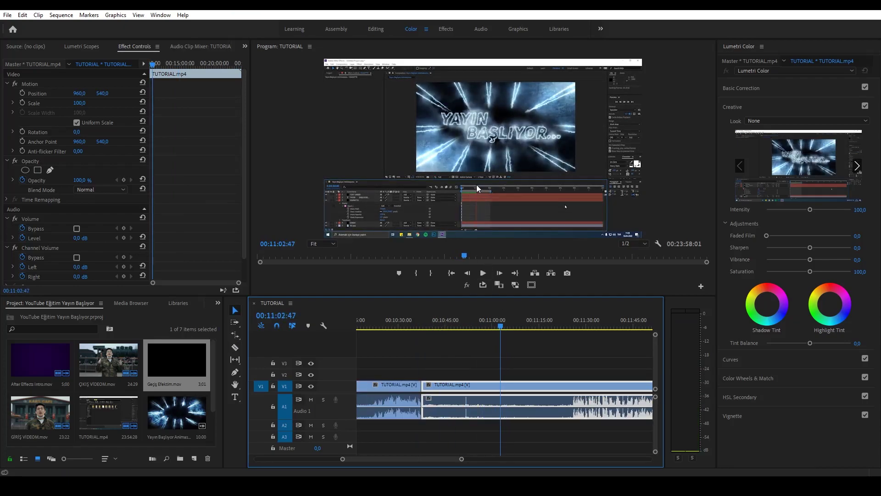
{"action": "left_click_drag", "start_coordinate": [501, 326], "coordinate": [569, 327]}
{"action": "key", "text": "c"}
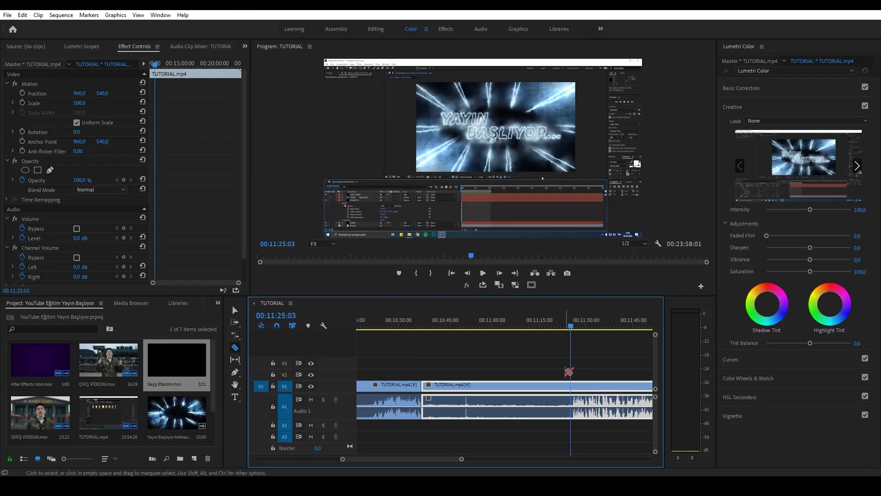
{"action": "left_click", "coordinate": [570, 384]}
Step: Rate-stretch the 10:37–11:25 piece shorter, delete the gap, and replay from 10:36
{"action": "key", "text": "r"}
{"action": "left_click_drag", "start_coordinate": [567, 385], "coordinate": [491, 387]}
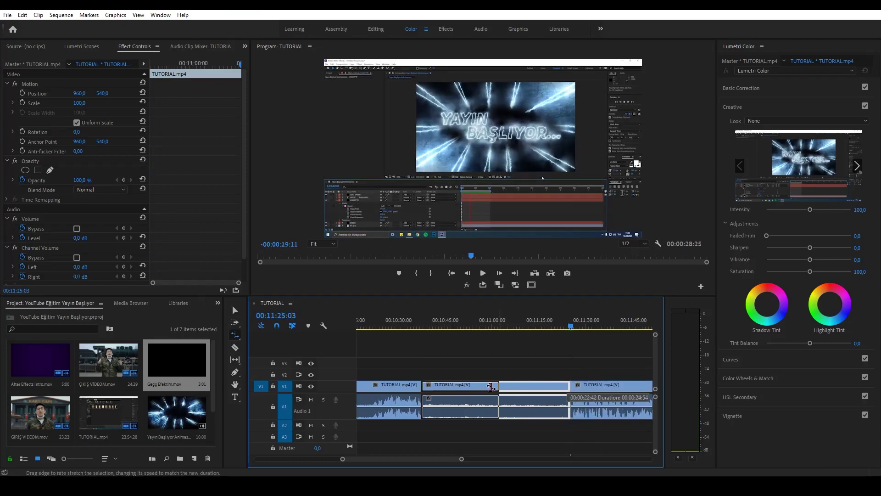
{"action": "left_click_drag", "start_coordinate": [422, 393], "coordinate": [422, 393]}
{"action": "key", "text": "v"}
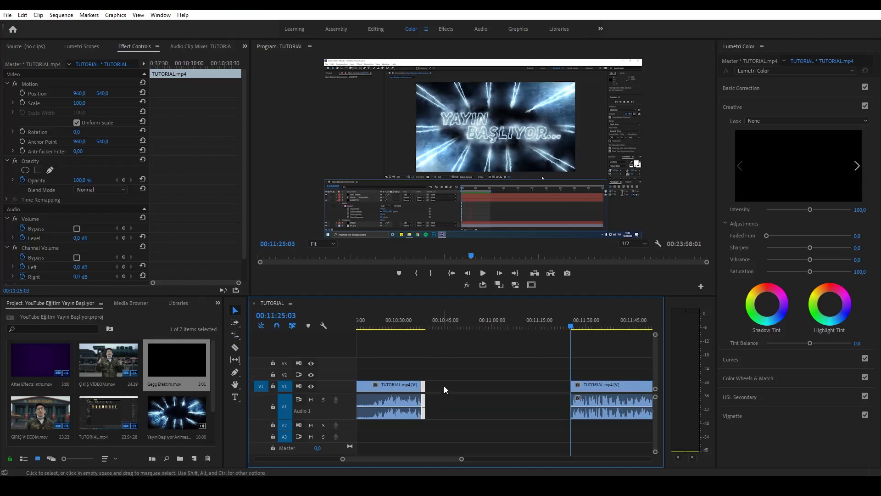
{"action": "left_click", "coordinate": [444, 389]}
{"action": "key", "text": "Delete"}
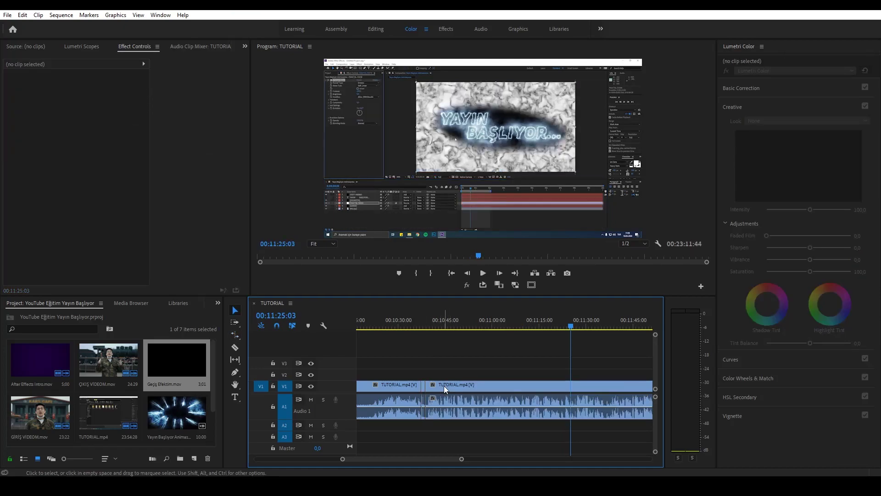
{"action": "left_click", "coordinate": [419, 322]}
{"action": "key", "text": "space"}
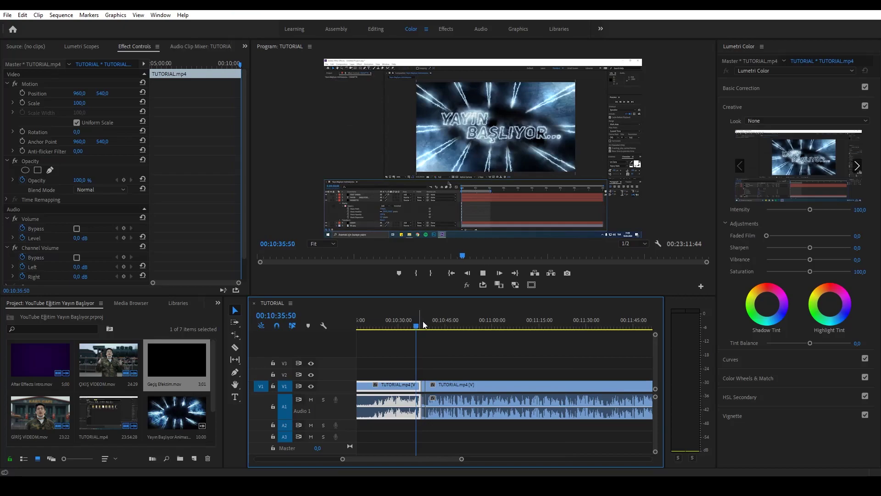
Step: Cut the tutorial clip at 14:14:00
{"action": "left_click", "coordinate": [447, 387]}
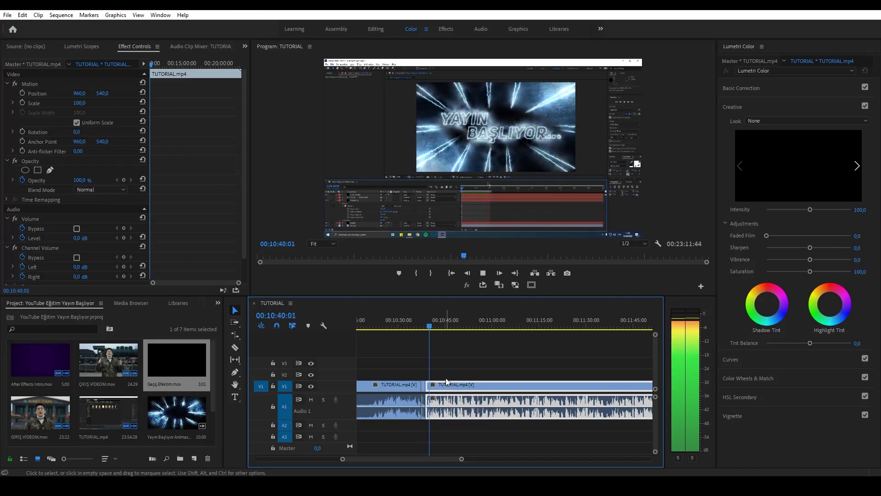
{"action": "scroll", "coordinate": [418, 385], "scroll_direction": "down", "scroll_amount": 2}
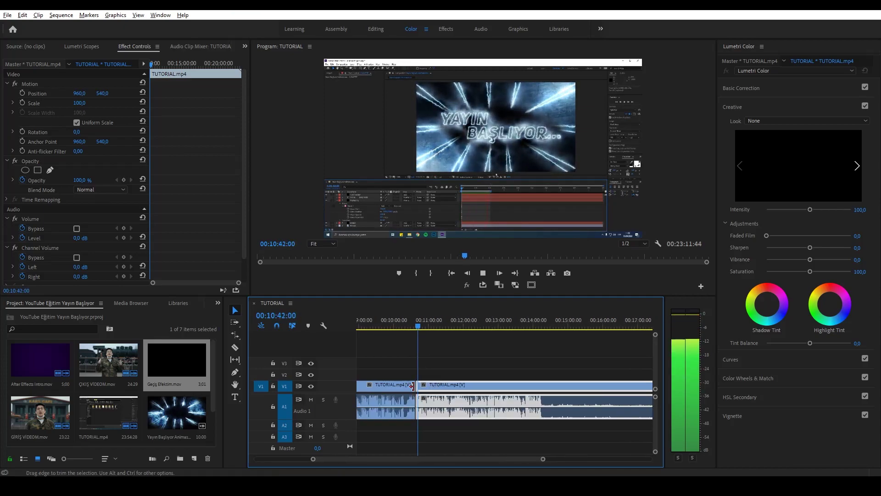
{"action": "key", "text": "space"}
{"action": "scroll", "coordinate": [503, 381], "scroll_direction": "down", "scroll_amount": 3}
{"action": "scroll", "coordinate": [536, 383], "scroll_direction": "up", "scroll_amount": 5}
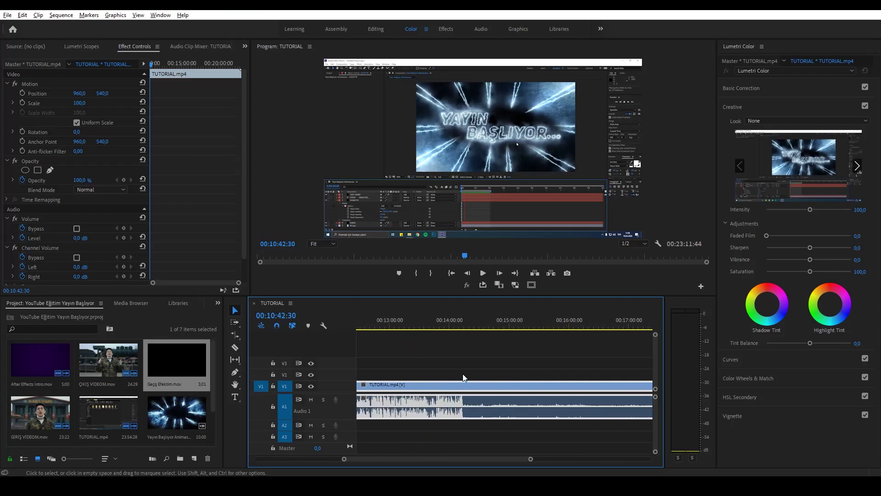
{"action": "left_click", "coordinate": [446, 312]}
{"action": "key", "text": "space"}
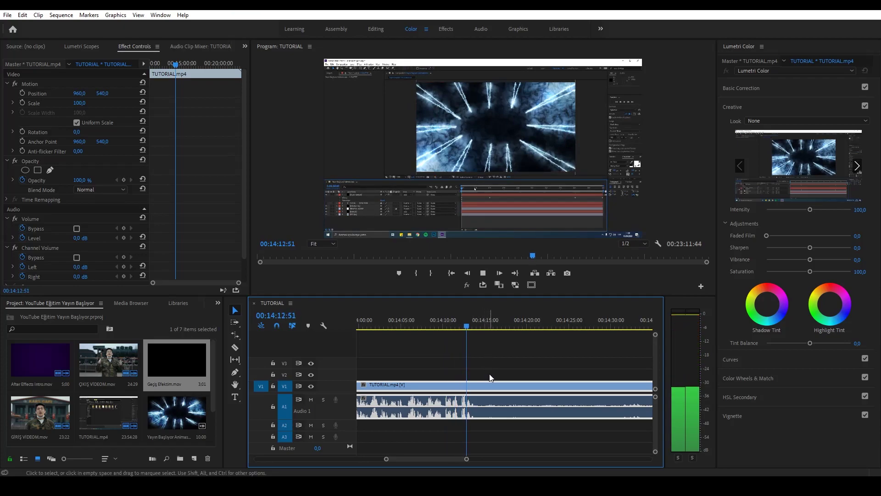
{"action": "key", "text": "space"}
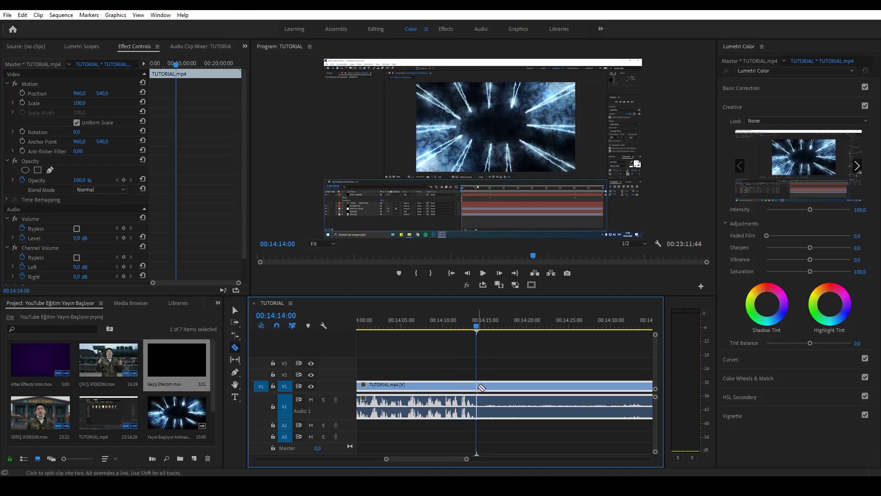
{"action": "key", "text": "ctrl+k"}
Step: Cut the tutorial clip again at 17:50:19
{"action": "key", "text": "minus"}
{"action": "key", "text": "minus"}
{"action": "key", "text": "minus"}
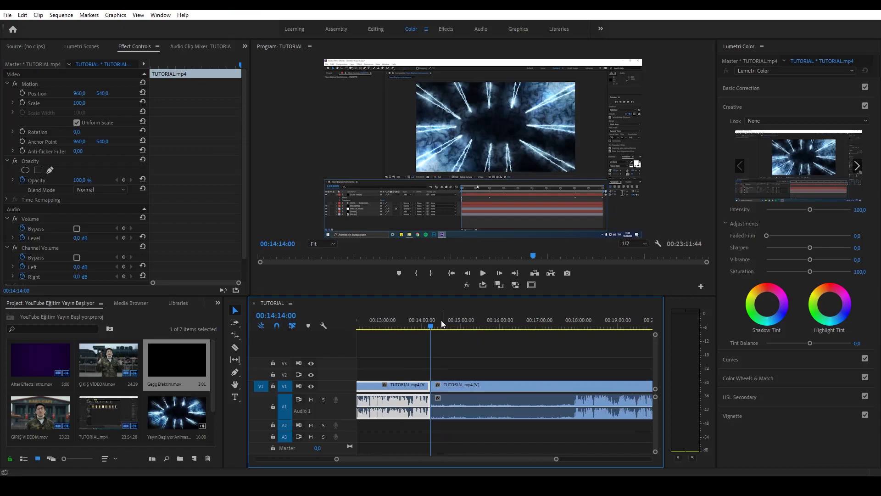
{"action": "left_click_drag", "start_coordinate": [436, 322], "coordinate": [570, 334]}
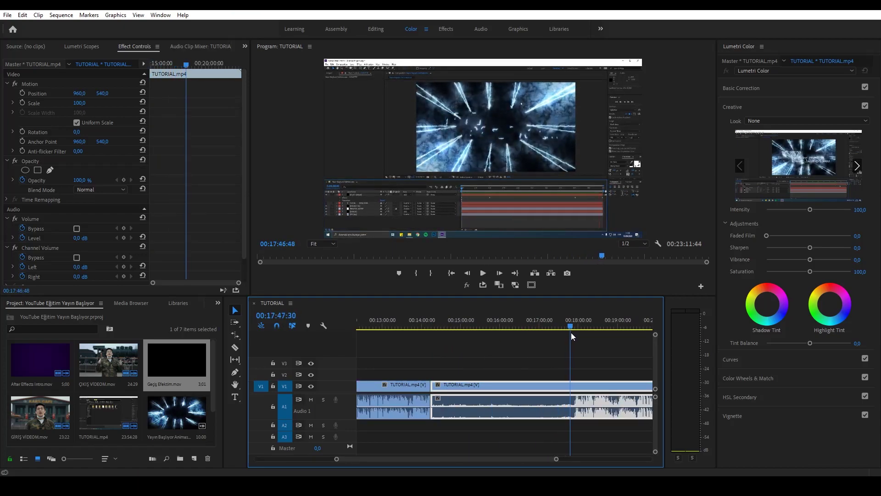
{"action": "left_click_drag", "start_coordinate": [570, 333], "coordinate": [573, 333]}
{"action": "key", "text": "equal"}
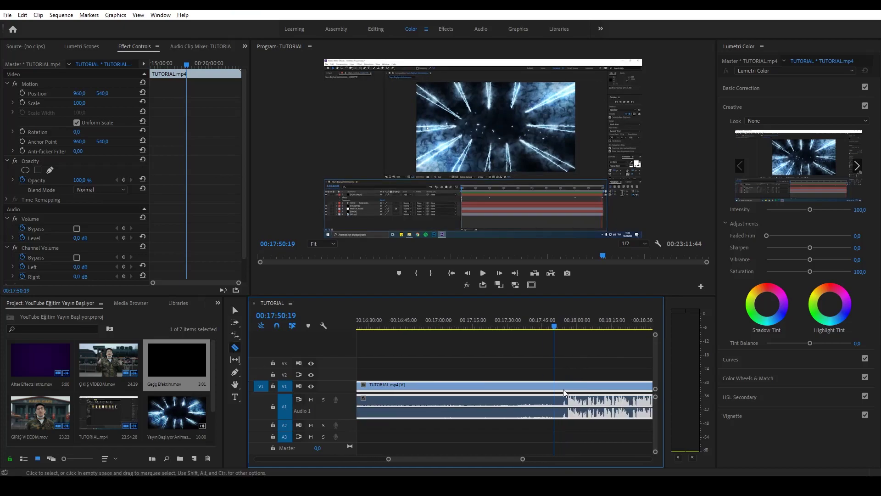
{"action": "key", "text": "ctrl+k"}
{"action": "key", "text": "minus"}
{"action": "key", "text": "minus"}
Step: Rate-stretch the 14:14–17:50 piece to about 6 seconds and review the fast-forward
{"action": "key", "text": "r"}
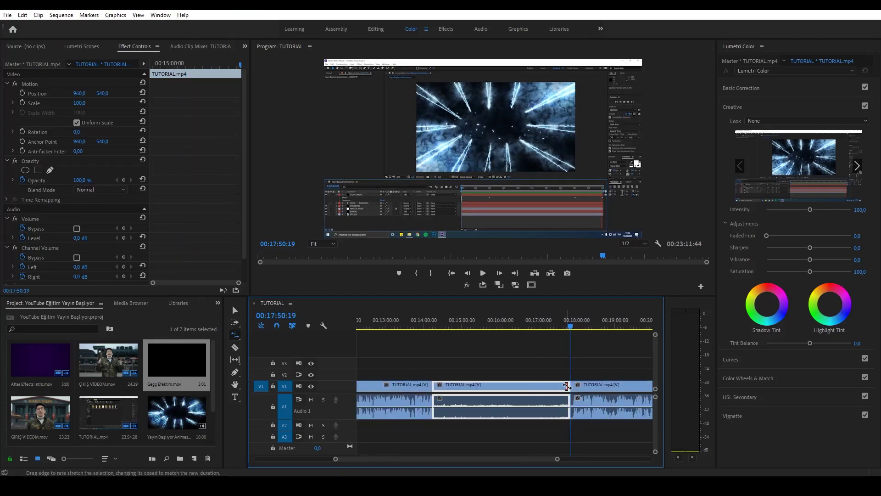
{"action": "left_click_drag", "start_coordinate": [433, 386], "coordinate": [447, 387]}
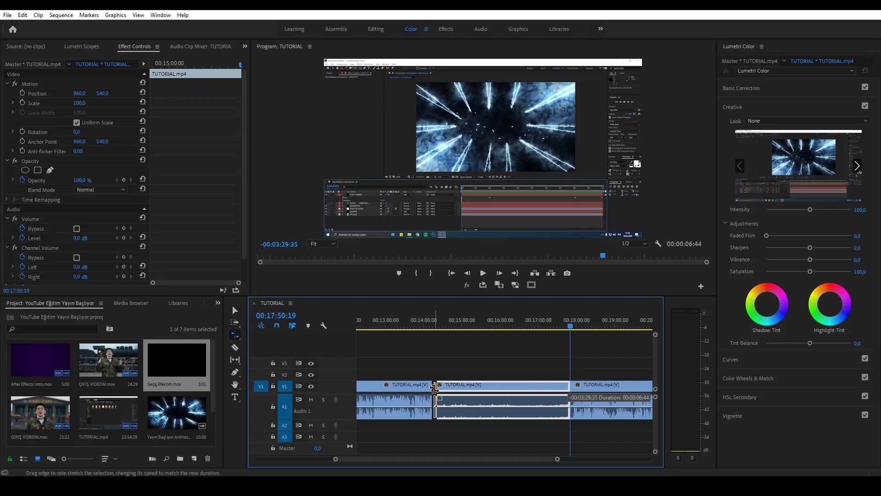
{"action": "left_click_drag", "start_coordinate": [434, 388], "coordinate": [457, 388]}
{"action": "key", "text": "ctrl+z"}
{"action": "key", "text": "v"}
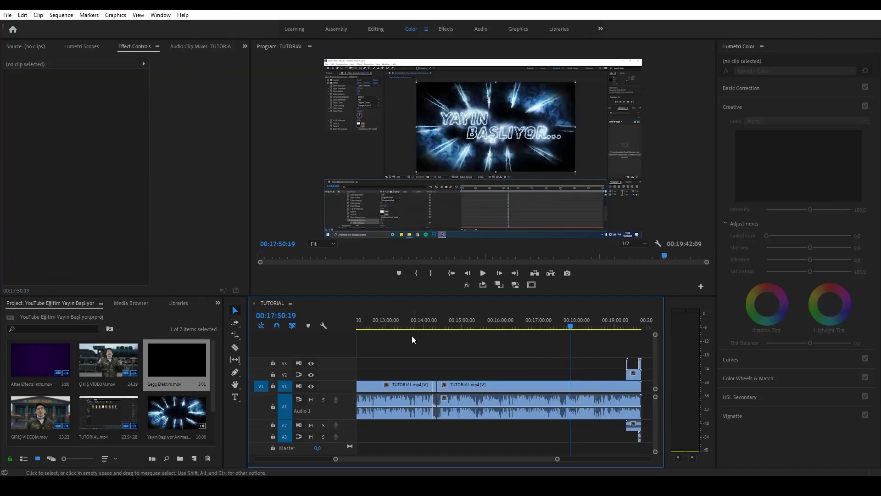
{"action": "left_click", "coordinate": [423, 320]}
{"action": "key", "text": "space"}
Step: Shorten the fast-forward piece to end at 14:16 and delete the gap after it
{"action": "key", "text": "="}
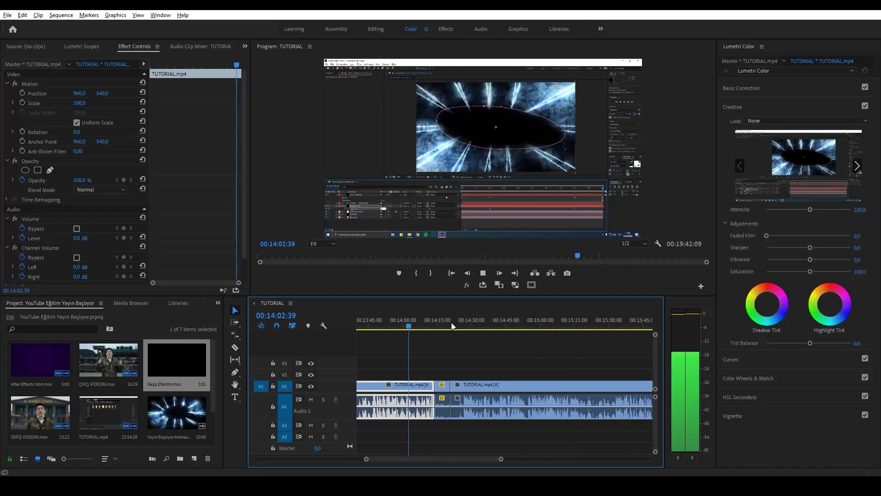
{"action": "left_click", "coordinate": [431, 320]}
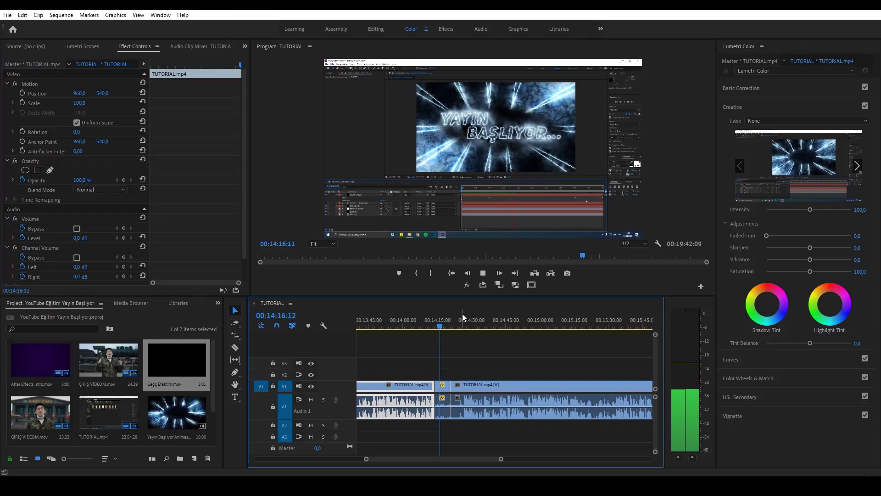
{"action": "key", "text": "space"}
{"action": "key", "text": "="}
{"action": "left_click", "coordinate": [440, 384]}
{"action": "key", "text": "r"}
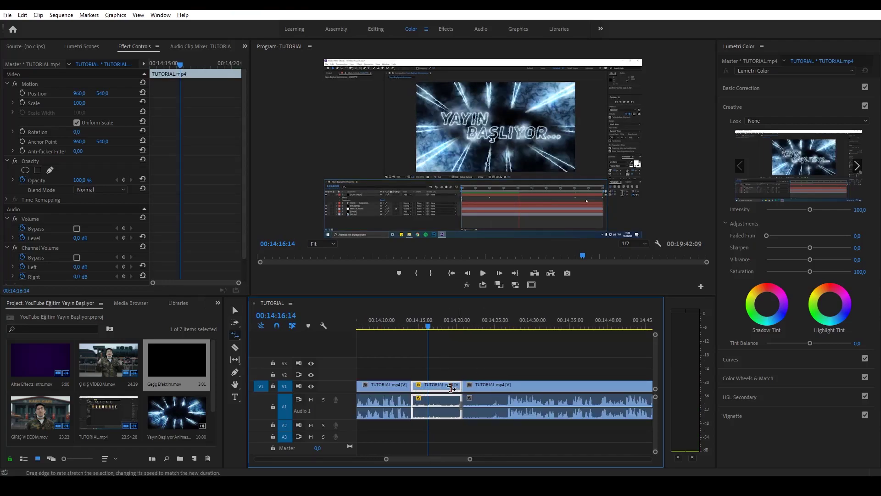
{"action": "left_click_drag", "start_coordinate": [452, 388], "coordinate": [428, 388]}
{"action": "key", "text": "v"}
{"action": "left_click", "coordinate": [436, 390]}
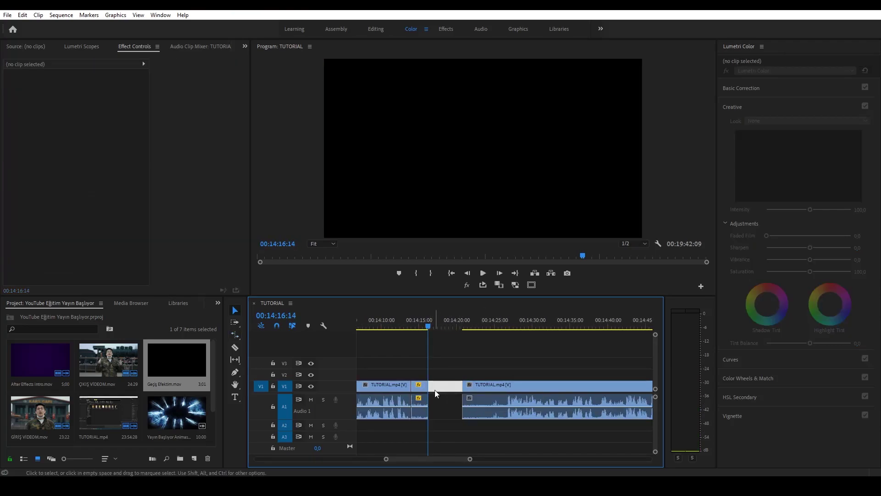
{"action": "key", "text": "Delete"}
Step: Review playback from 14:10 and dismiss an accidentally opened window menu
{"action": "left_click", "coordinate": [387, 326]}
{"action": "key", "text": "space"}
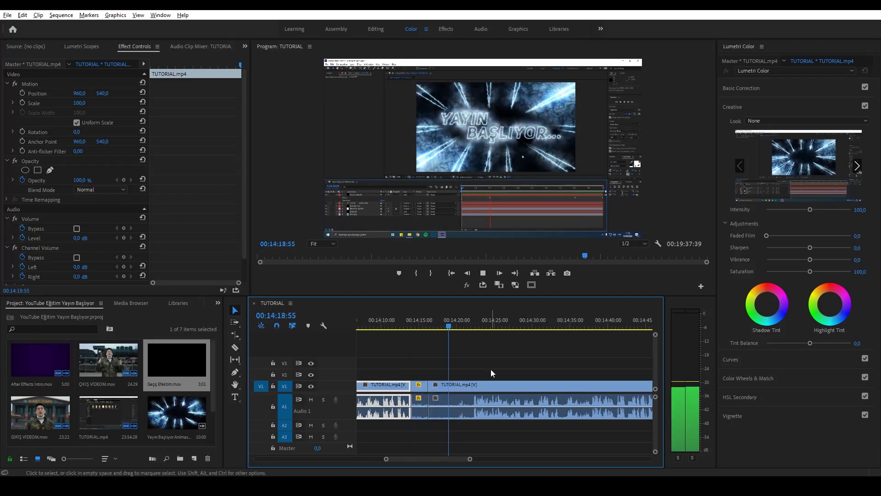
{"action": "key", "text": "alt"}
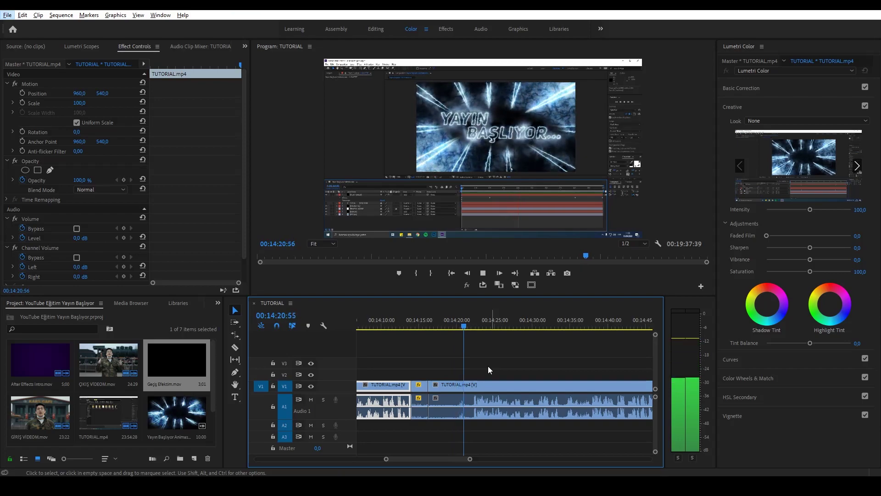
{"action": "key", "text": "alt+space"}
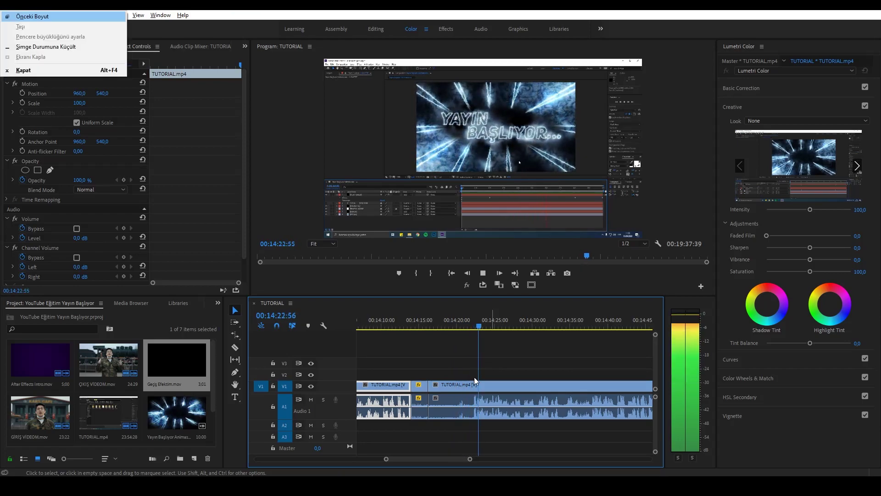
{"action": "left_click", "coordinate": [472, 379]}
{"action": "left_click", "coordinate": [467, 388]}
{"action": "key", "text": "space"}
Step: Cut the tutorial at about 14:21, ripple-delete the unwanted piece, and recheck the join
{"action": "key", "text": "c"}
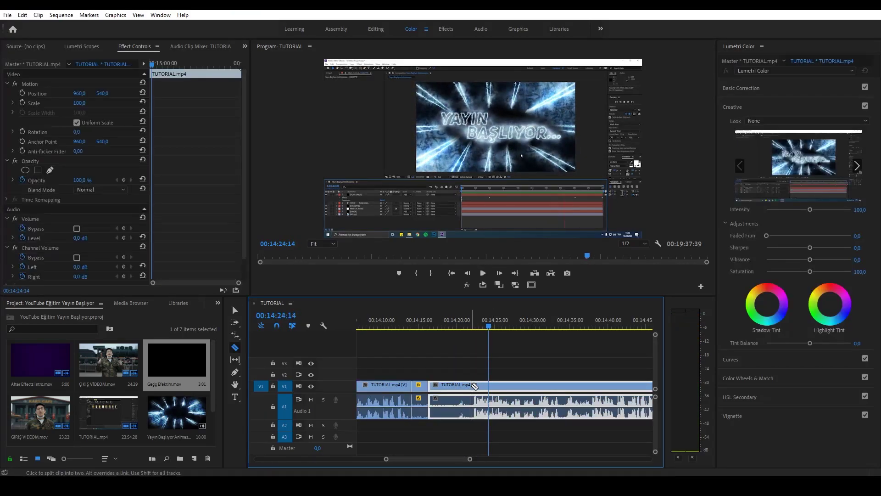
{"action": "left_click", "coordinate": [472, 386]}
{"action": "key", "text": "v"}
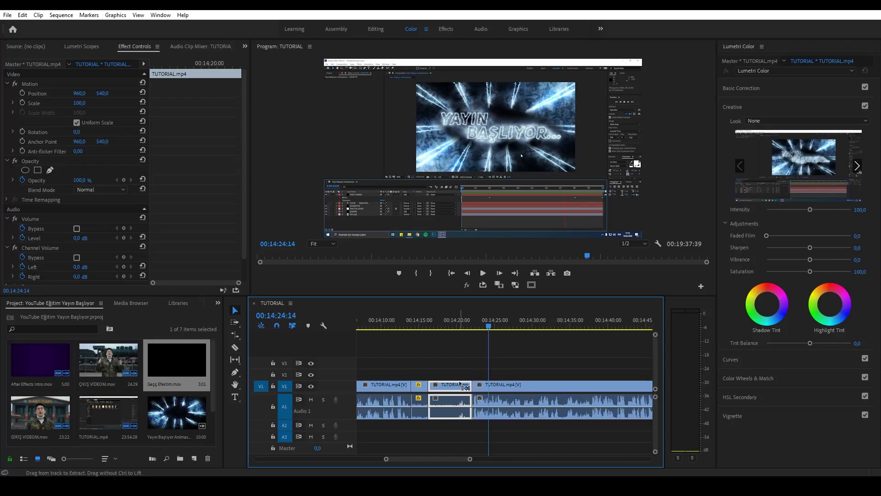
{"action": "key", "text": "shift+Delete"}
{"action": "left_click_drag", "start_coordinate": [428, 326], "coordinate": [419, 325]}
{"action": "key", "text": "space"}
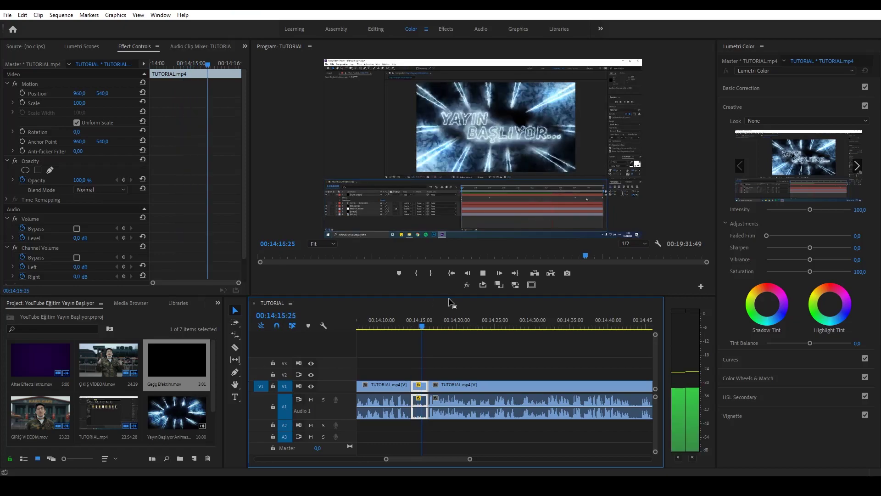
{"action": "key", "text": "space"}
{"action": "left_click", "coordinate": [420, 325]}
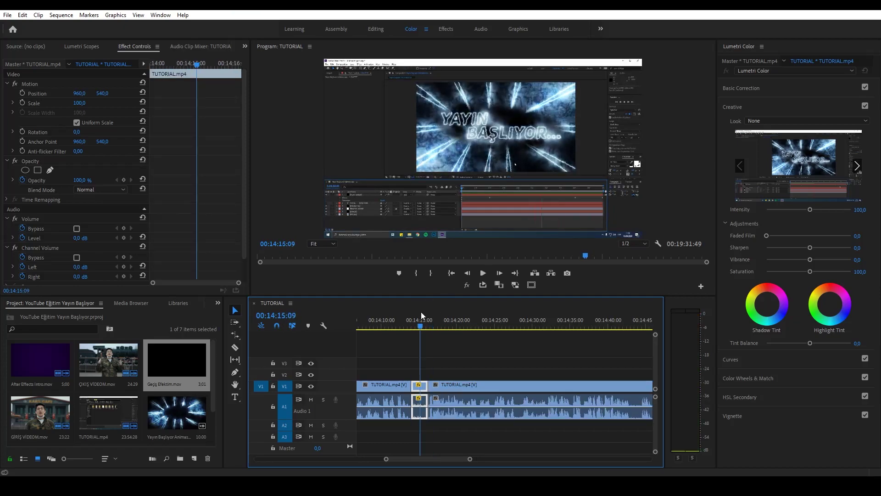
{"action": "key", "text": "space"}
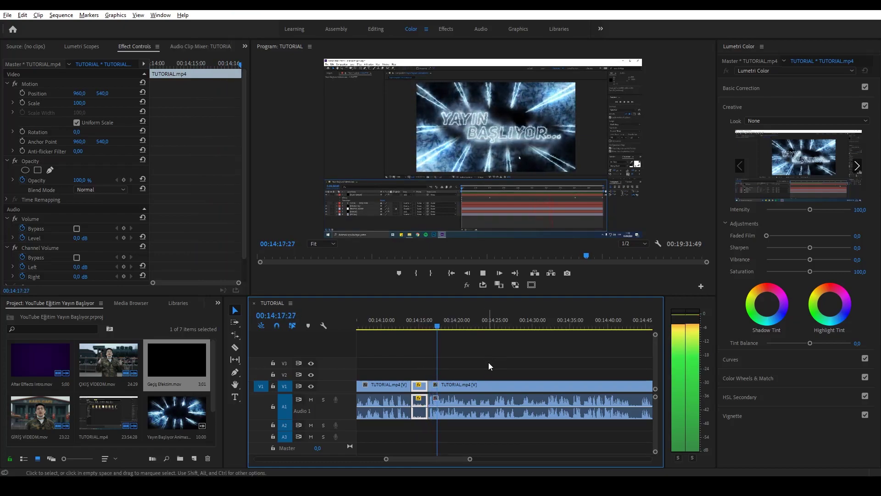
Step: Delete the clip after the cut and review from 17:21, leaving the sequence at 19:31:49
{"action": "scroll", "coordinate": [477, 367], "scroll_direction": "down", "scroll_amount": 5, "text": "alt"}
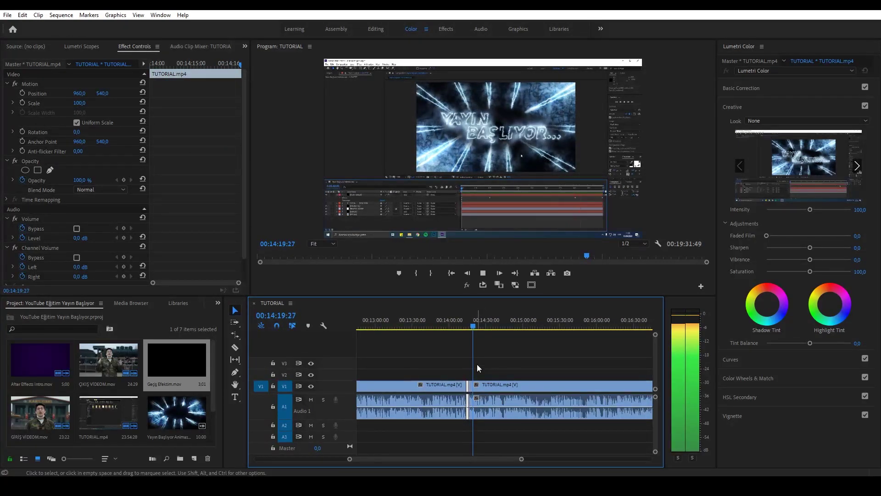
{"action": "scroll", "coordinate": [478, 364], "scroll_direction": "down", "scroll_amount": 3, "text": "alt"}
{"action": "left_click", "coordinate": [483, 381]}
{"action": "key", "text": "Delete"}
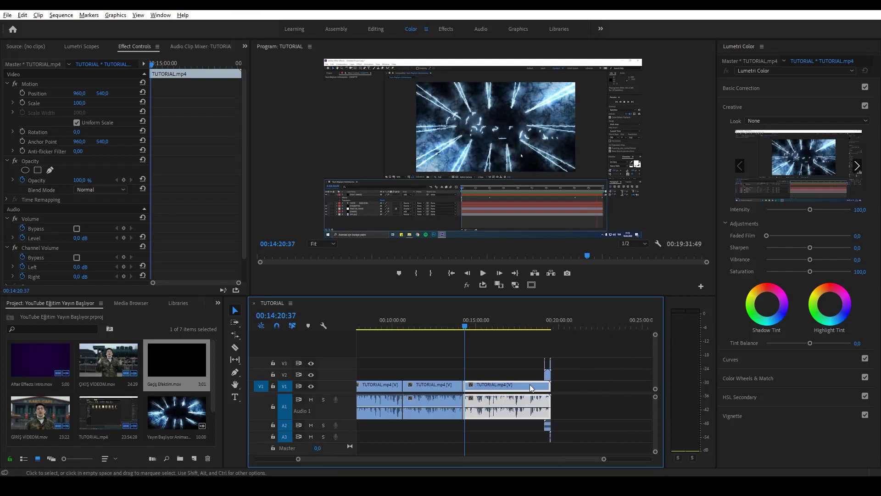
{"action": "scroll", "coordinate": [523, 385], "scroll_direction": "up", "scroll_amount": 3, "text": "alt"}
{"action": "scroll", "coordinate": [475, 359], "scroll_direction": "up", "scroll_amount": 3, "text": "alt"}
{"action": "left_click", "coordinate": [478, 327]}
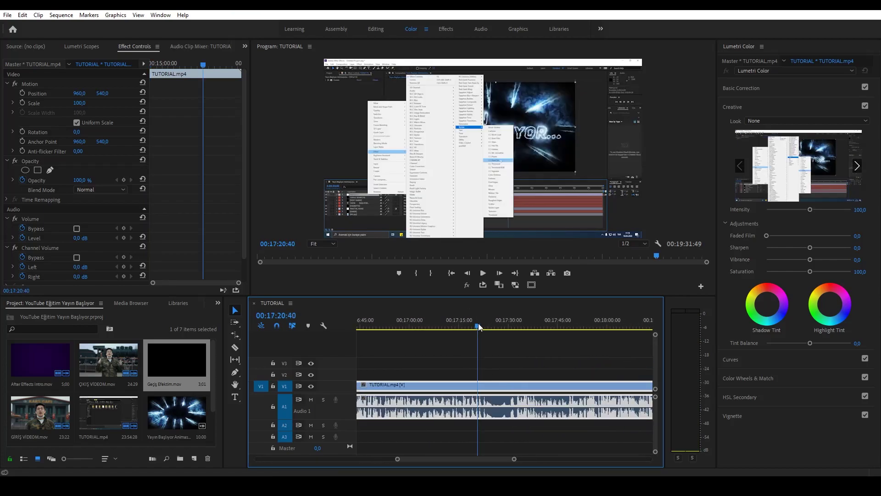
{"action": "key", "text": "space"}
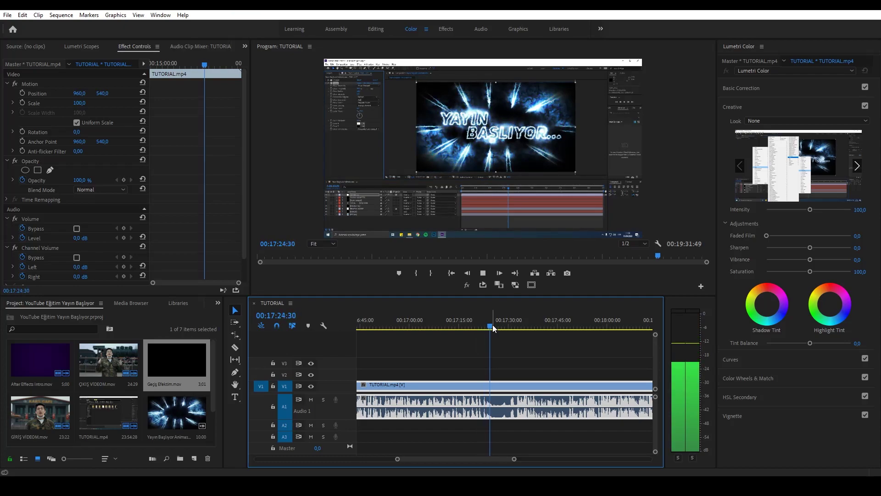
{"action": "key", "text": "space"}
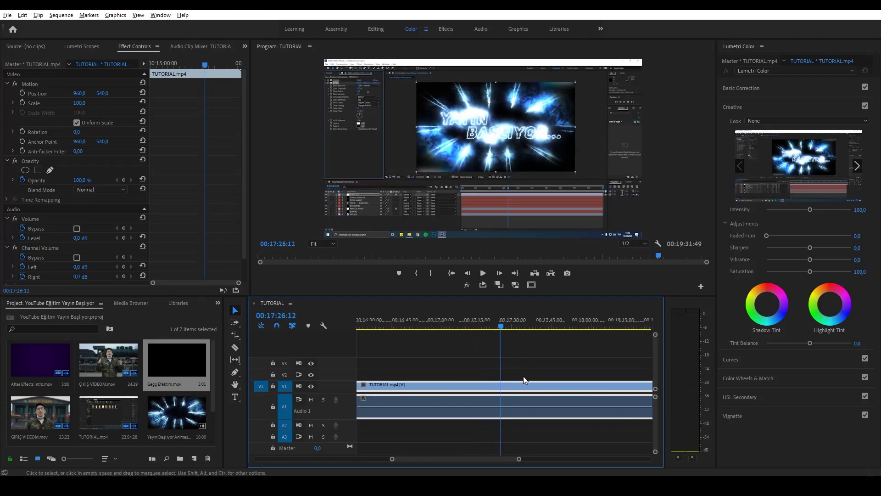
{"action": "key", "text": "minus"}
{"action": "key", "text": "minus"}
{"action": "key", "text": "minus"}
{"action": "key", "text": "minus"}
Step: Cut the tutorial clip near its end and delete the short leftover tail
{"action": "scroll", "coordinate": [505, 382], "scroll_direction": "up", "scroll_amount": 3}
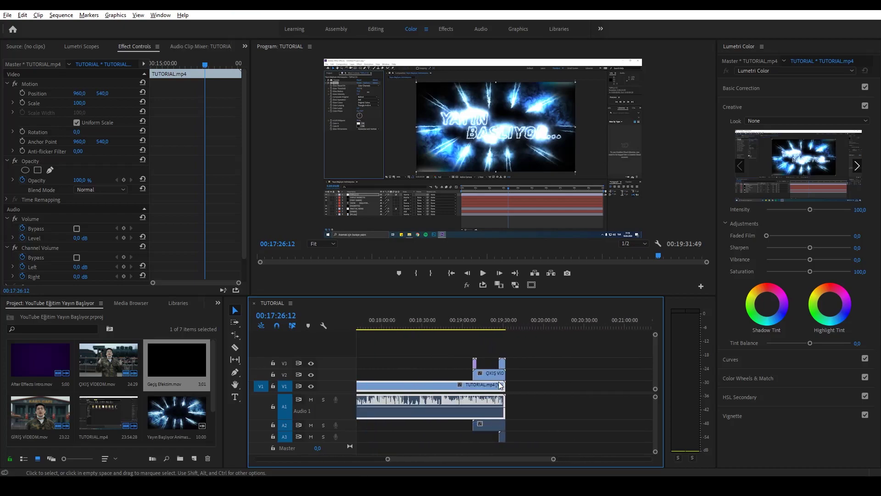
{"action": "scroll", "coordinate": [481, 367], "scroll_direction": "up", "scroll_amount": 2}
{"action": "scroll", "coordinate": [541, 362], "scroll_direction": "up", "scroll_amount": 2}
{"action": "scroll", "coordinate": [500, 381], "scroll_direction": "up", "scroll_amount": 2}
{"action": "scroll", "coordinate": [510, 386], "scroll_direction": "up", "scroll_amount": 2}
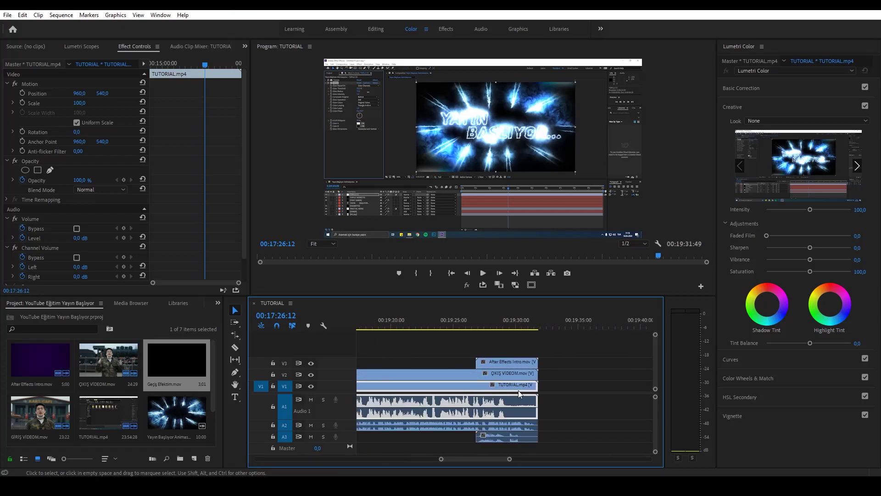
{"action": "left_click", "coordinate": [511, 386]}
{"action": "key", "text": "v"}
{"action": "left_click", "coordinate": [519, 388]}
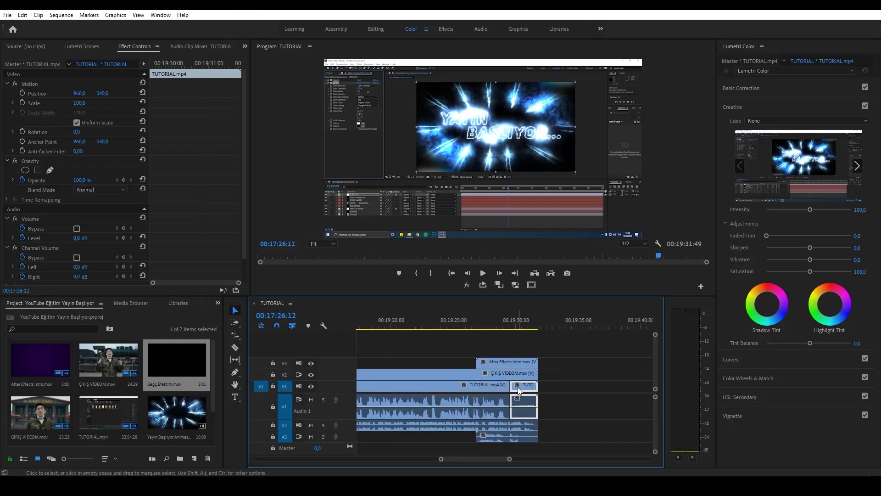
{"action": "key", "text": "Delete"}
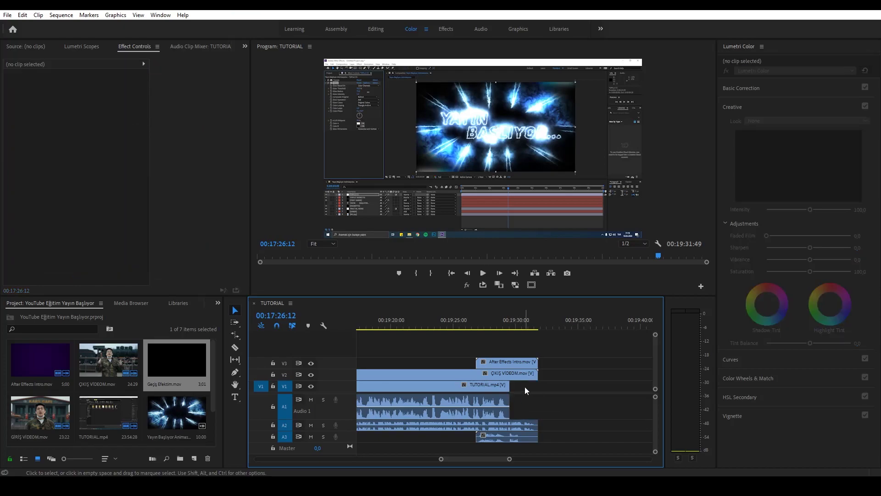
Step: Slide ÇIKIŞ VİDEOM.mov earlier to overlap TUTORIAL.mp4 and add the default audio crossfade
{"action": "scroll", "coordinate": [510, 376], "scroll_direction": "down", "scroll_amount": 3}
{"action": "mouse_move", "coordinate": [545, 337]}
{"action": "left_mouse_down"}
{"action": "mouse_move", "coordinate": [443, 375]}
{"action": "mouse_move", "coordinate": [542, 383]}
{"action": "left_mouse_up"}
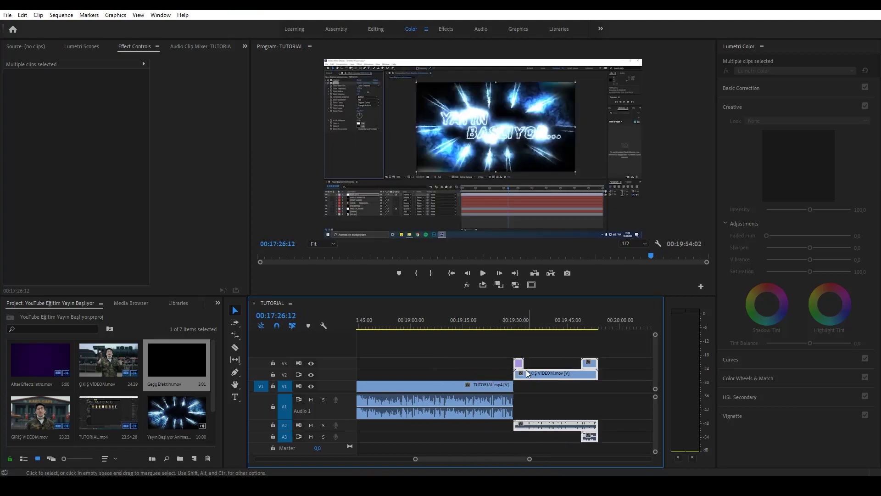
{"action": "left_click", "coordinate": [519, 346]}
{"action": "scroll", "coordinate": [547, 359], "scroll_direction": "up", "scroll_amount": 3}
{"action": "scroll", "coordinate": [498, 382], "scroll_direction": "up", "scroll_amount": 6}
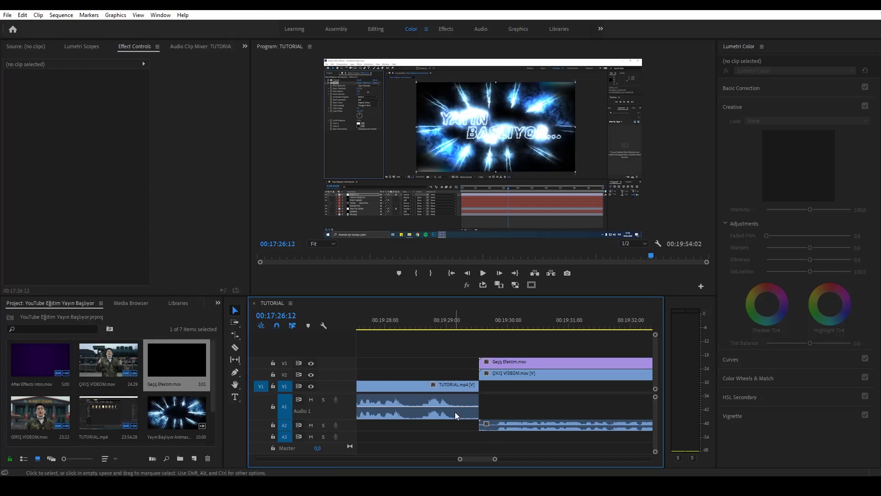
{"action": "left_click_drag", "start_coordinate": [527, 376], "coordinate": [495, 376]}
{"action": "left_click", "coordinate": [507, 416]}
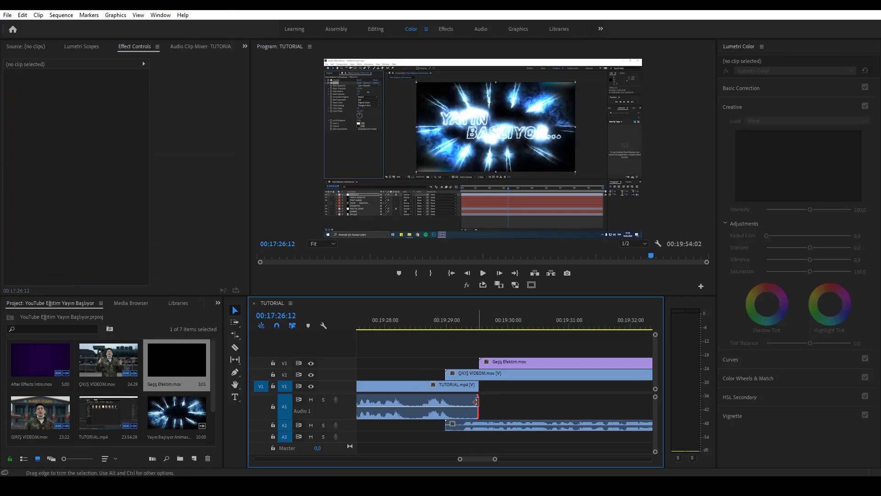
{"action": "key", "text": "ctrl+shift+d"}
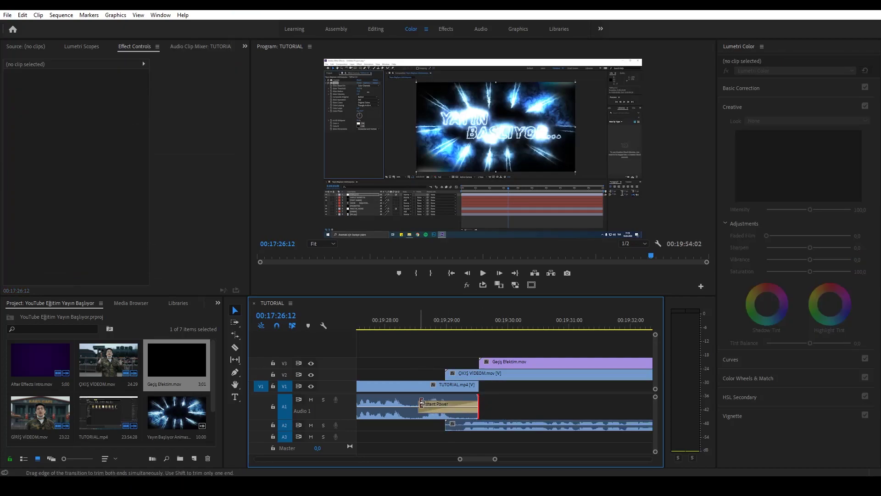
Step: Lengthen the tutorial audio's Constant Power crossfade and adjust the crossfade at the outro audio's start
{"action": "left_click_drag", "start_coordinate": [422, 403], "coordinate": [448, 408]}
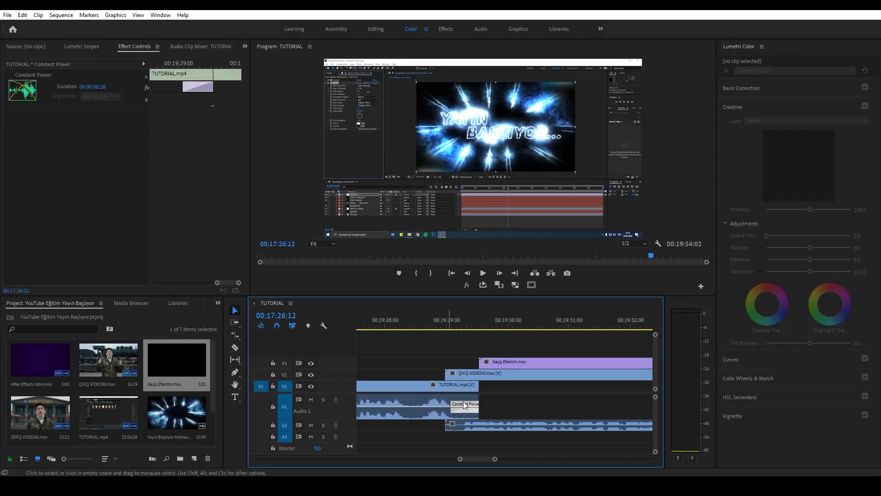
{"action": "left_click", "coordinate": [448, 426]}
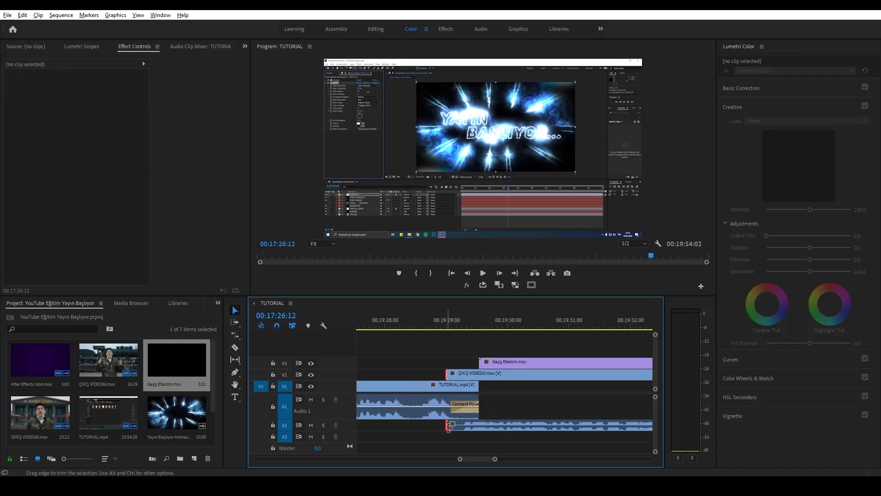
{"action": "left_click", "coordinate": [449, 426], "text": "alt"}
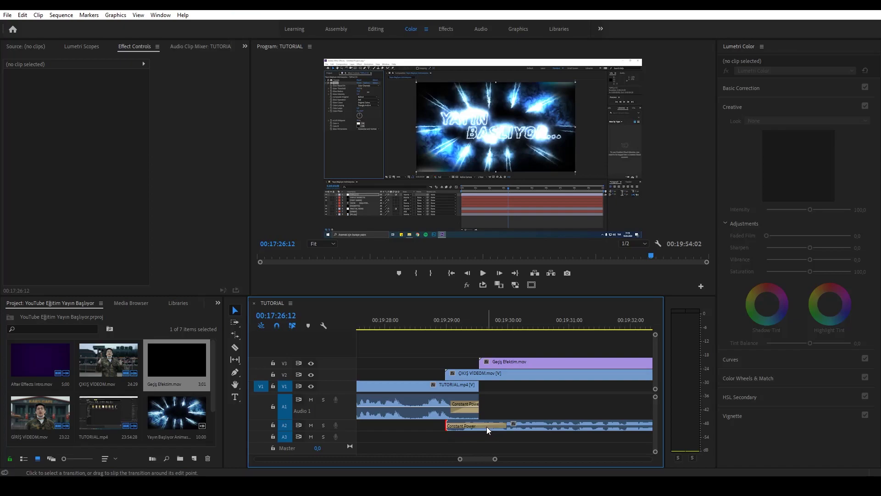
{"action": "left_click_drag", "start_coordinate": [502, 423], "coordinate": [465, 423]}
Step: Inspect the ÇIKIŞ VİDEOM clips and place the playhead just before the cut
{"action": "left_click", "coordinate": [522, 423]}
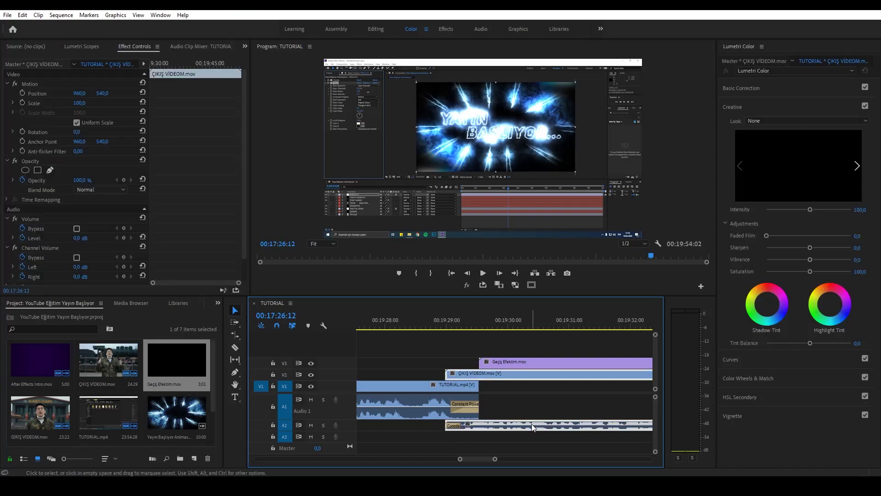
{"action": "left_click", "coordinate": [527, 411]}
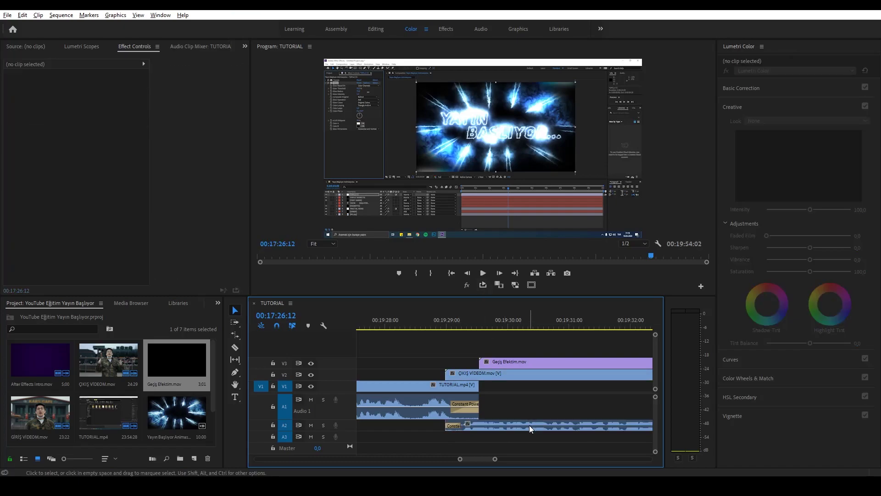
{"action": "left_click", "coordinate": [527, 423]}
{"action": "left_click", "coordinate": [527, 409]}
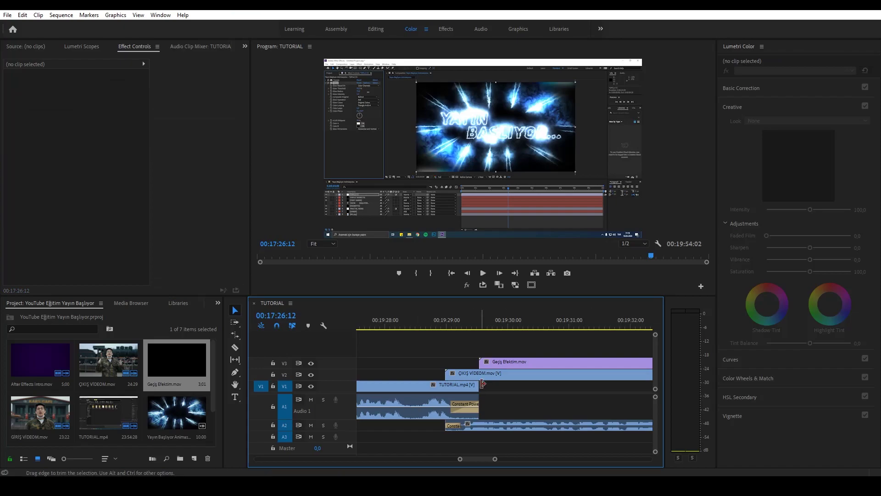
{"action": "left_click", "coordinate": [383, 320]}
Step: Stop playback and shift Geçiş Efektim.mov on V3 earlier so it straddles the ÇIKIŞ VİDEOM cut
{"action": "key", "text": "space"}
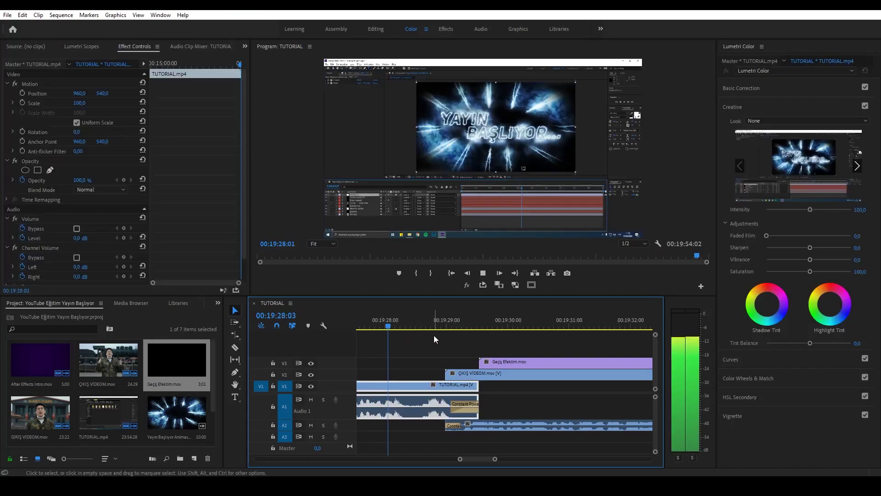
{"action": "key", "text": "space"}
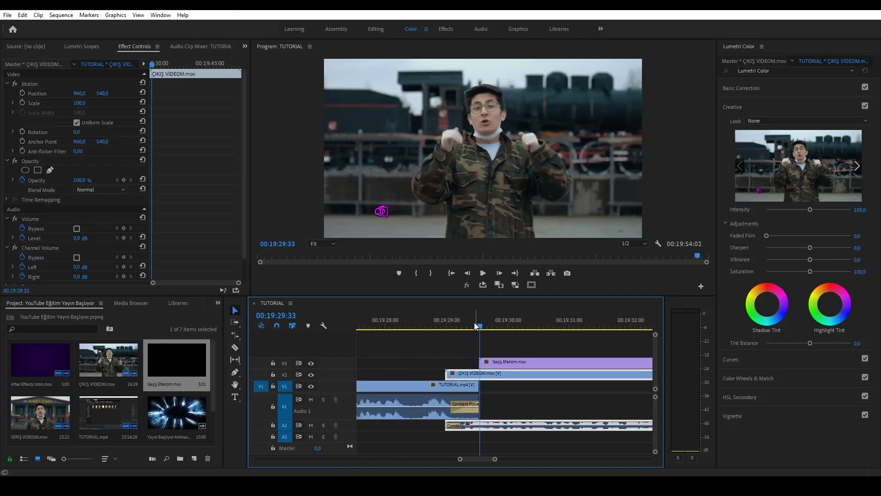
{"action": "left_click_drag", "start_coordinate": [442, 327], "coordinate": [445, 326]}
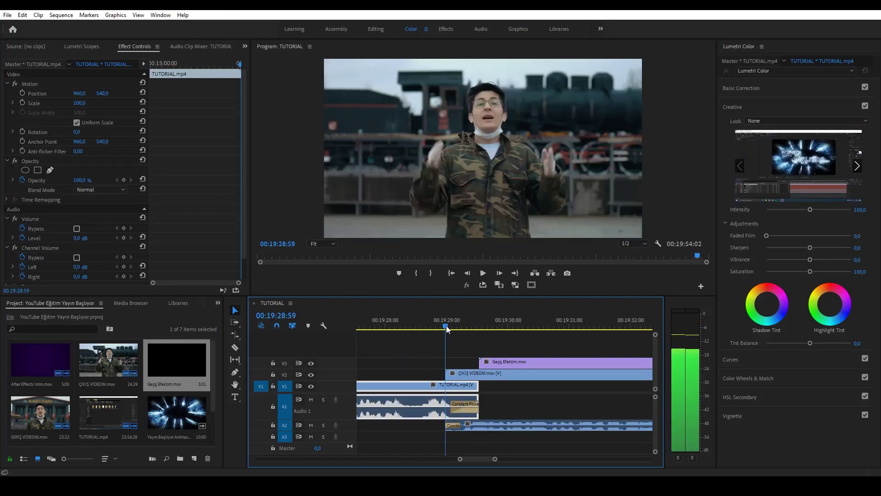
{"action": "left_click_drag", "start_coordinate": [591, 363], "coordinate": [473, 362]}
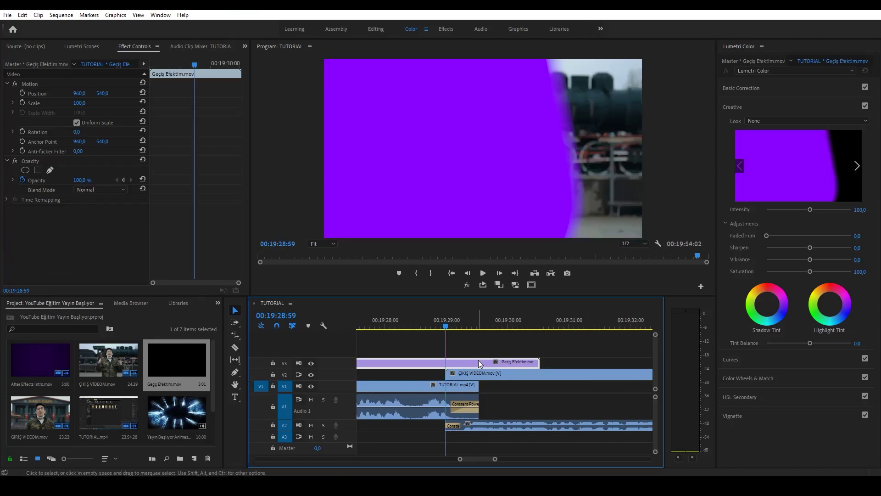
{"action": "key", "text": "equal"}
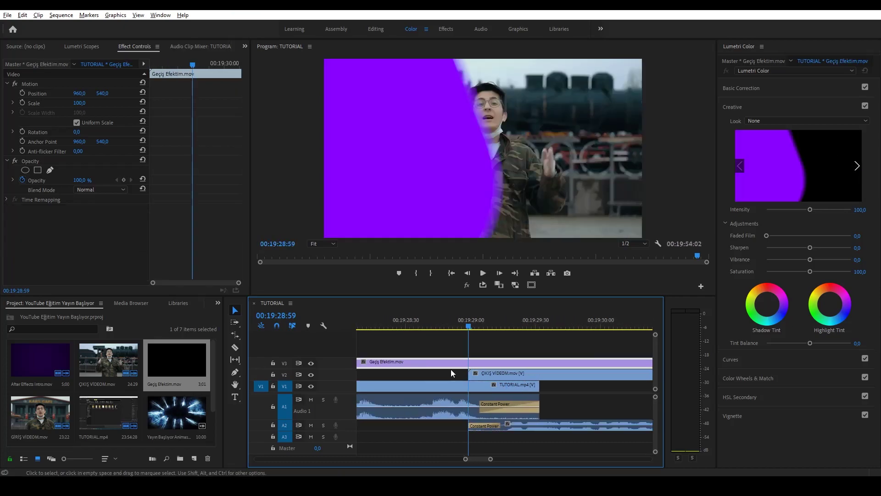
{"action": "left_click_drag", "start_coordinate": [500, 363], "coordinate": [489, 364]}
{"action": "key", "text": "minus"}
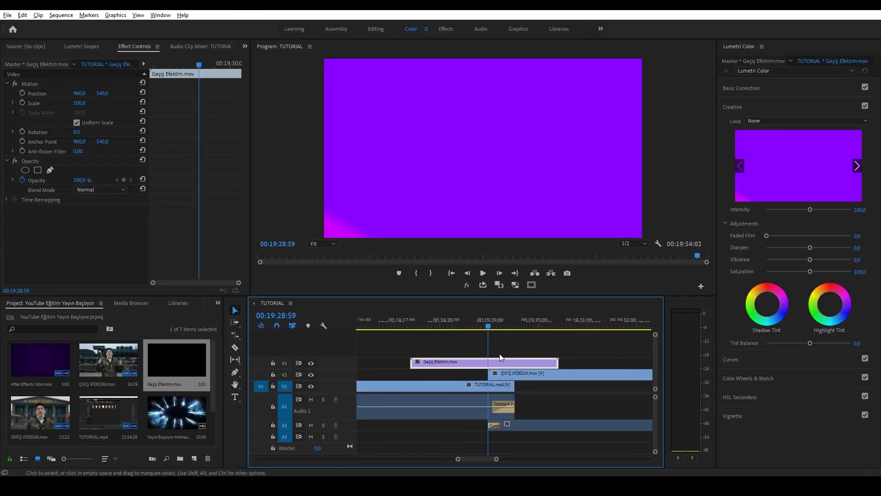
{"action": "key", "text": "minus"}
Step: Preview the purple wipe from 19:27:24, then select the After Effects Intro clip
{"action": "left_click", "coordinate": [449, 327]}
{"action": "key", "text": "space"}
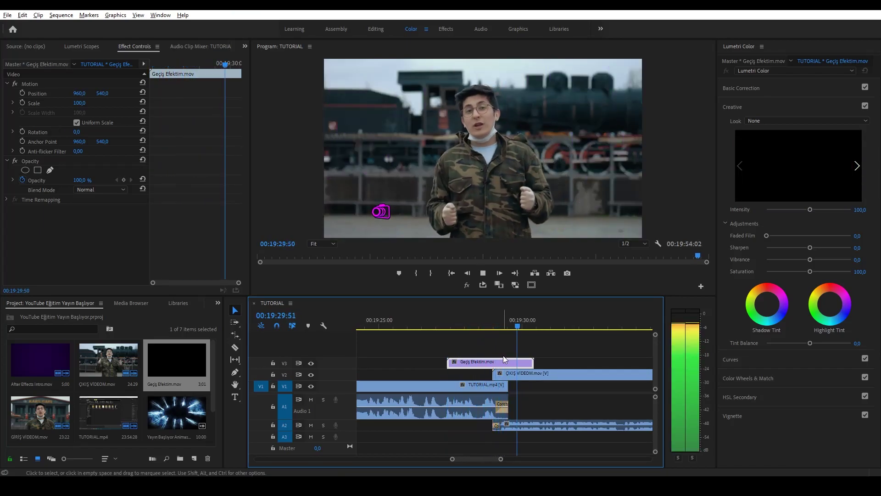
{"action": "key", "text": "minus"}
{"action": "key", "text": "minus"}
{"action": "key", "text": "space"}
{"action": "scroll", "coordinate": [565, 358], "scroll_direction": "up", "scroll_amount": 3}
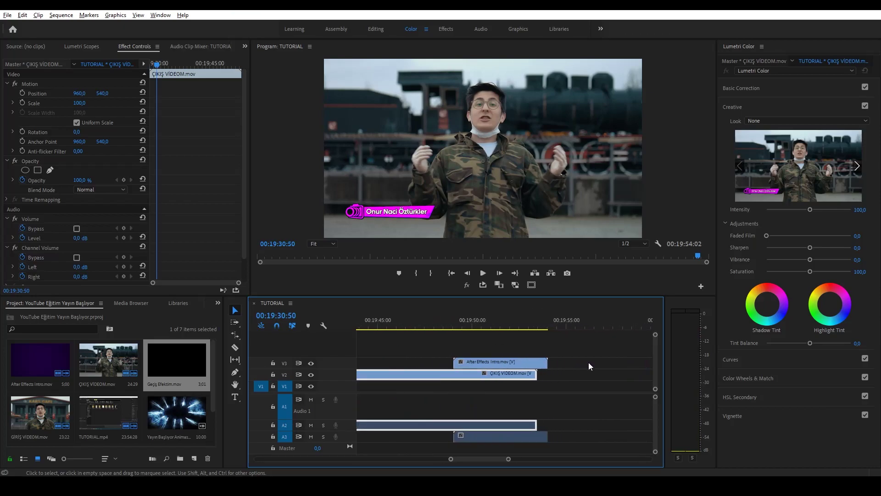
{"action": "left_click", "coordinate": [489, 361]}
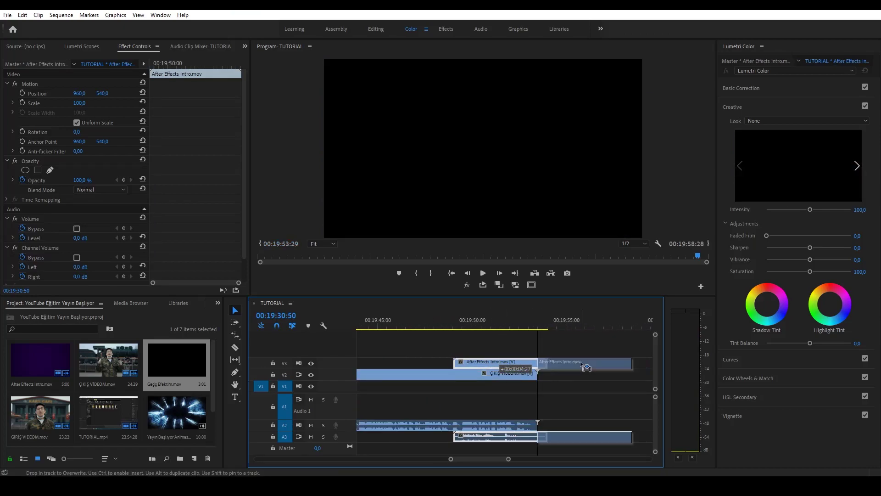
Step: Place After Effects Intro.mov after ÇIKIŞ VİDEOM and reverse its speed via Speed/Duration
{"action": "left_click_drag", "start_coordinate": [503, 361], "coordinate": [586, 361]}
{"action": "left_click_drag", "start_coordinate": [557, 324], "coordinate": [590, 325]}
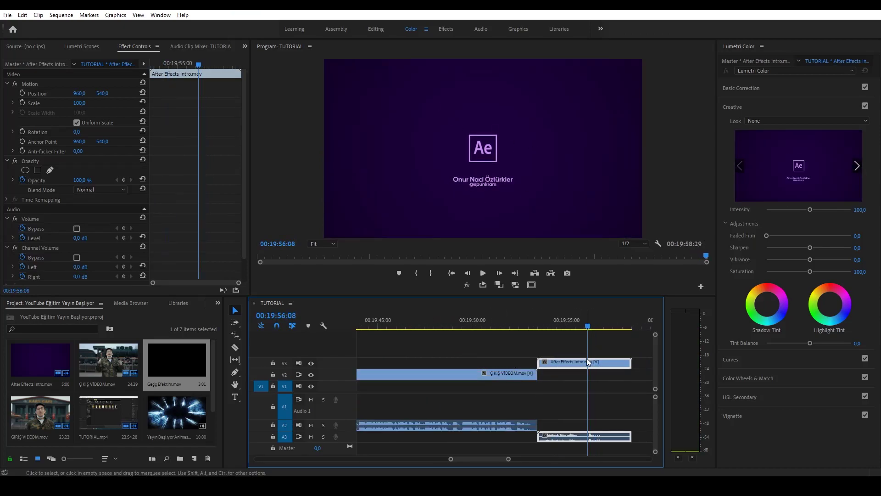
{"action": "right_click", "coordinate": [585, 362]}
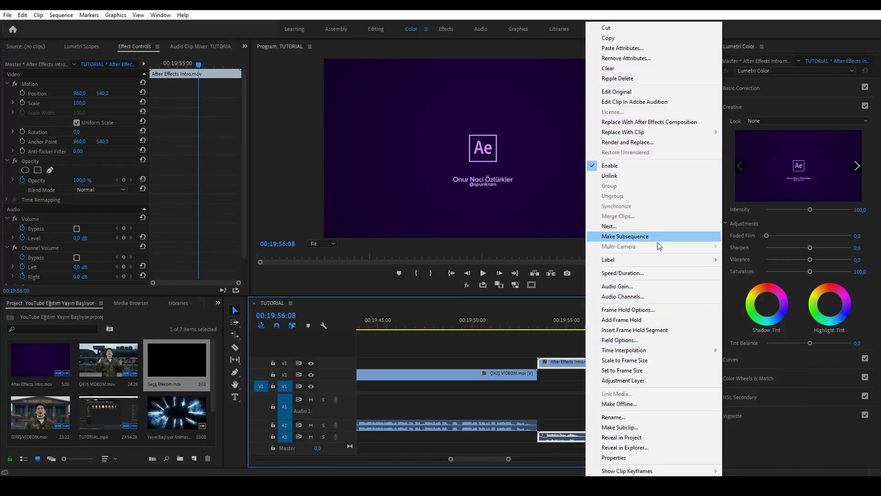
{"action": "left_click", "coordinate": [623, 273]}
{"action": "left_click", "coordinate": [411, 242]}
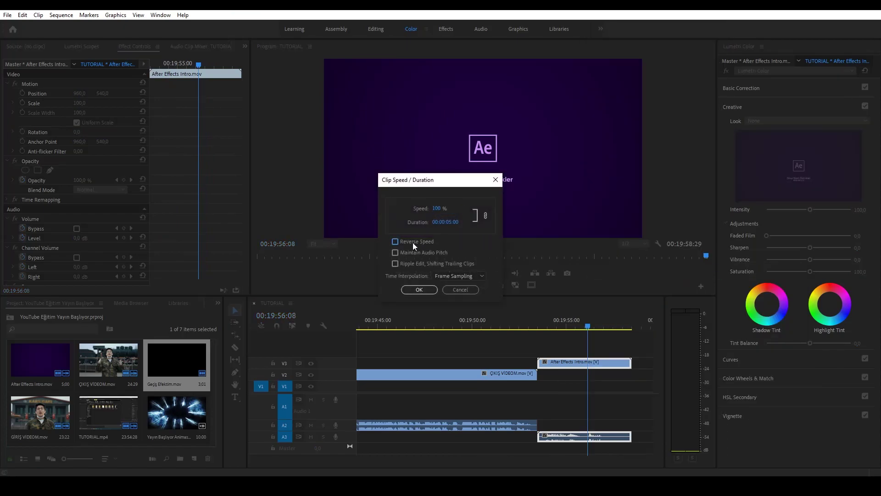
{"action": "left_click", "coordinate": [419, 289]}
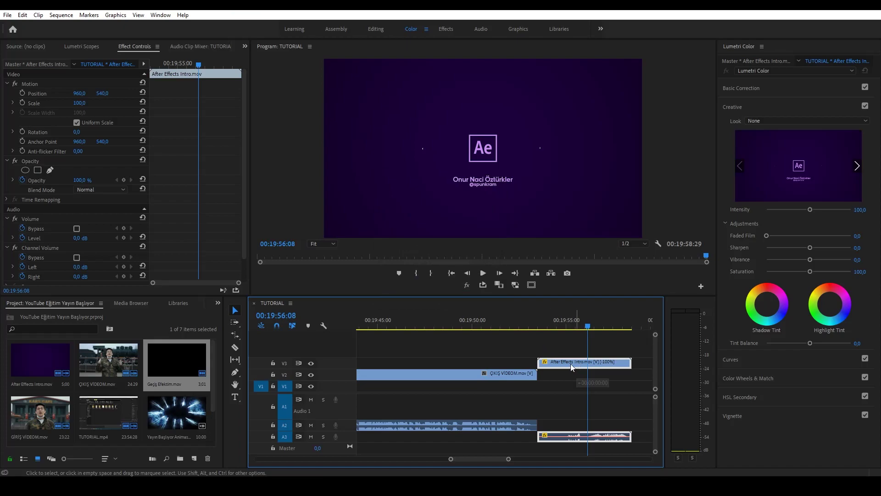
Step: Scrub through the reversed end card from 19:52:41, then play the outro from 19:51:31
{"action": "scroll", "coordinate": [536, 345], "scroll_direction": "up", "scroll_amount": 2}
{"action": "left_click", "coordinate": [511, 315]}
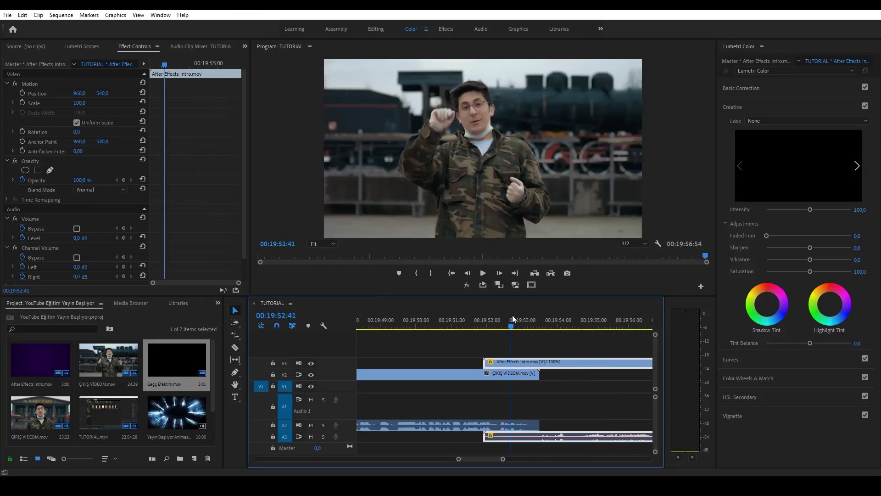
{"action": "left_click_drag", "start_coordinate": [512, 314], "coordinate": [528, 321]}
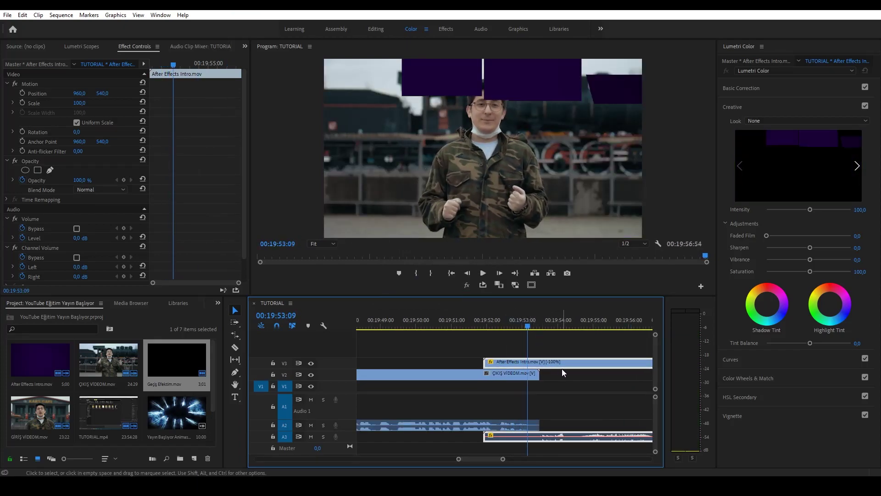
{"action": "scroll", "coordinate": [551, 363], "scroll_direction": "up", "scroll_amount": 2}
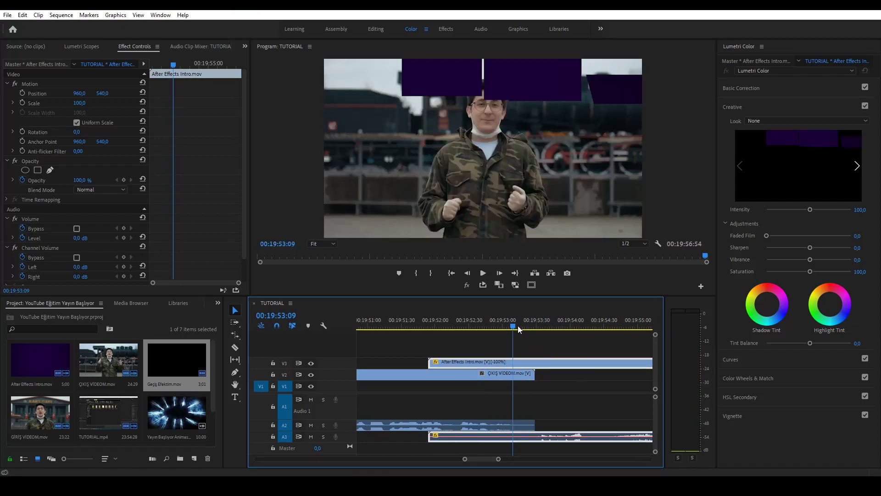
{"action": "left_click_drag", "start_coordinate": [517, 326], "coordinate": [533, 324]}
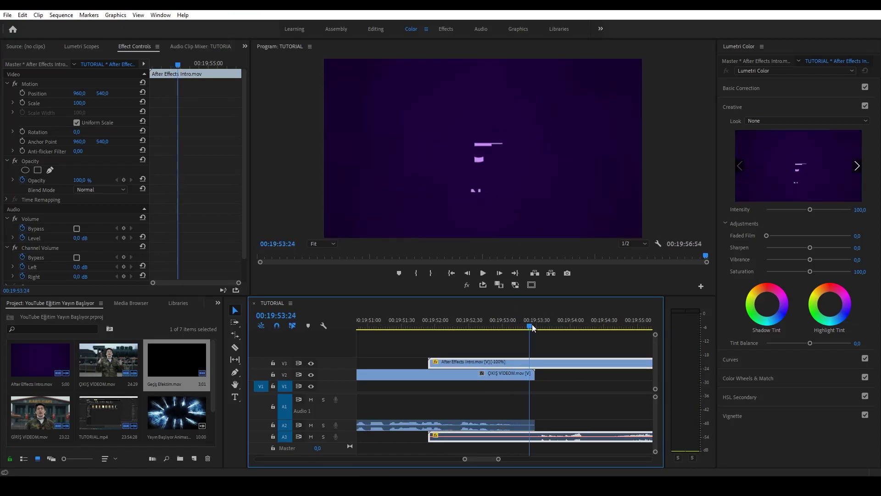
{"action": "scroll", "coordinate": [509, 347], "scroll_direction": "down", "scroll_amount": 2}
{"action": "left_click", "coordinate": [461, 324]}
{"action": "key", "text": "space"}
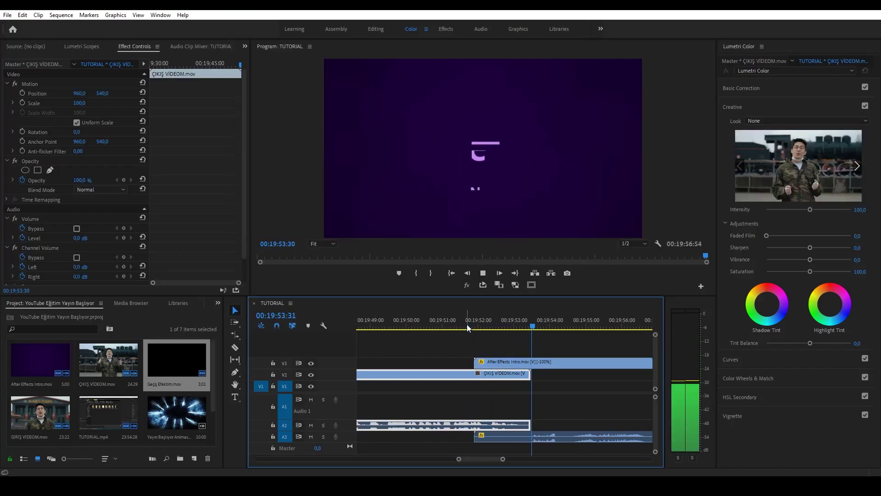
Step: Show Audio Track Mixer: TUTORIAL with its track effect slots expanded
{"action": "scroll", "coordinate": [500, 354], "scroll_direction": "down", "scroll_amount": 4}
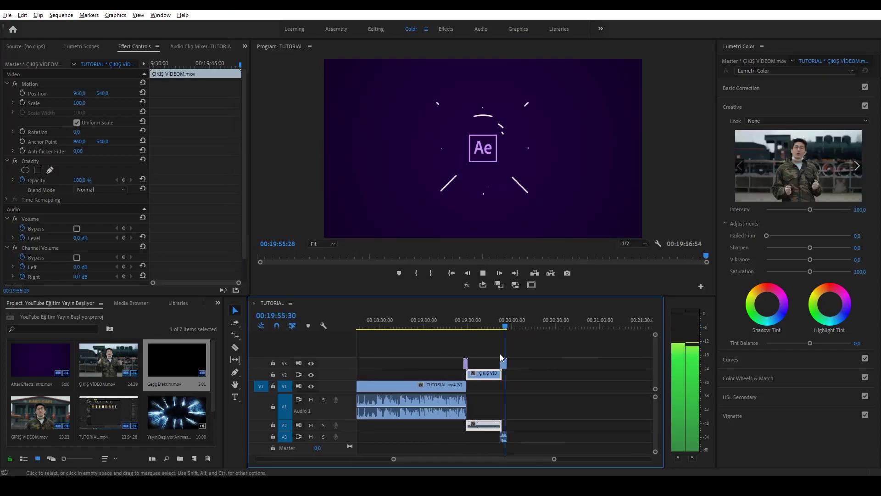
{"action": "scroll", "coordinate": [500, 352], "scroll_direction": "down", "scroll_amount": 2}
{"action": "scroll", "coordinate": [500, 349], "scroll_direction": "down", "scroll_amount": 2}
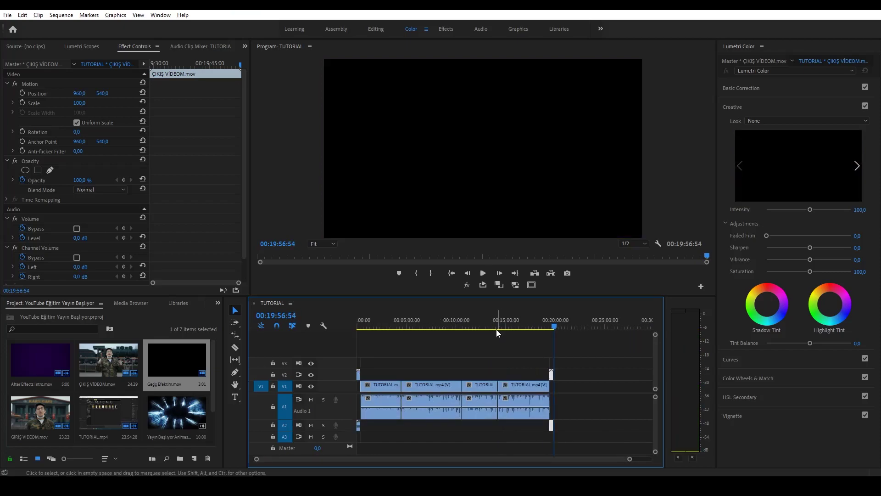
{"action": "left_click", "coordinate": [425, 325]}
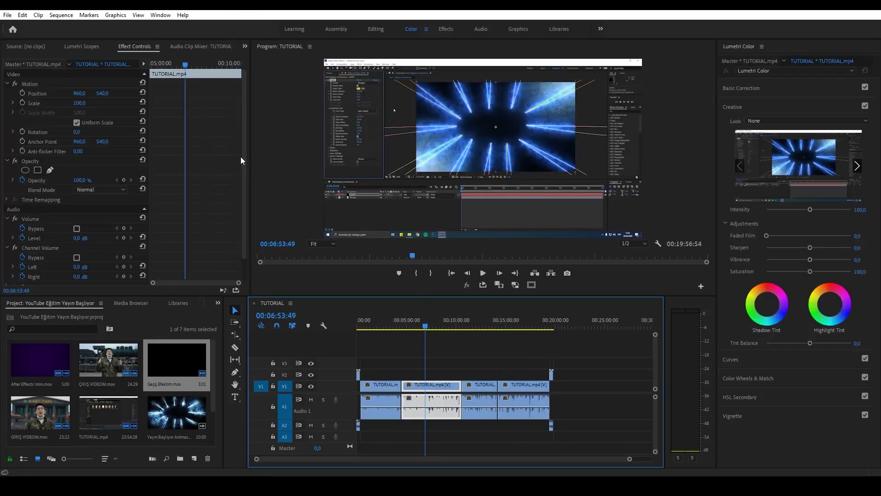
{"action": "left_click", "coordinate": [244, 45]}
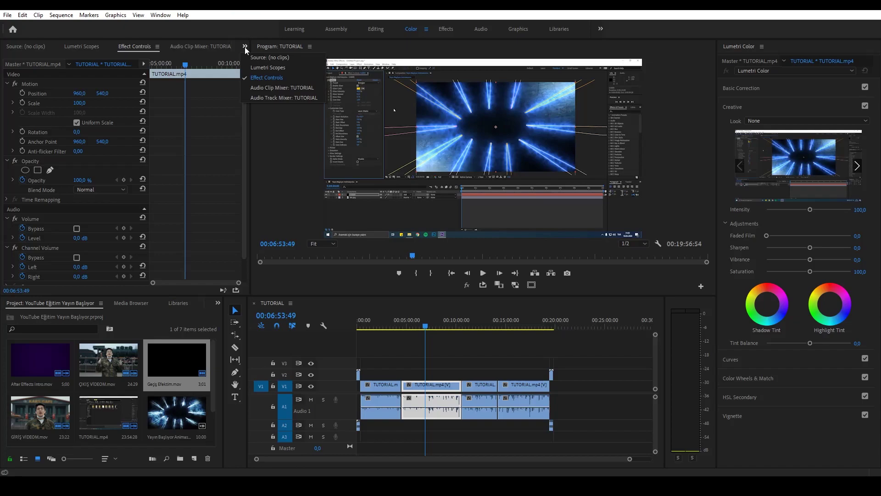
{"action": "left_click", "coordinate": [265, 98]}
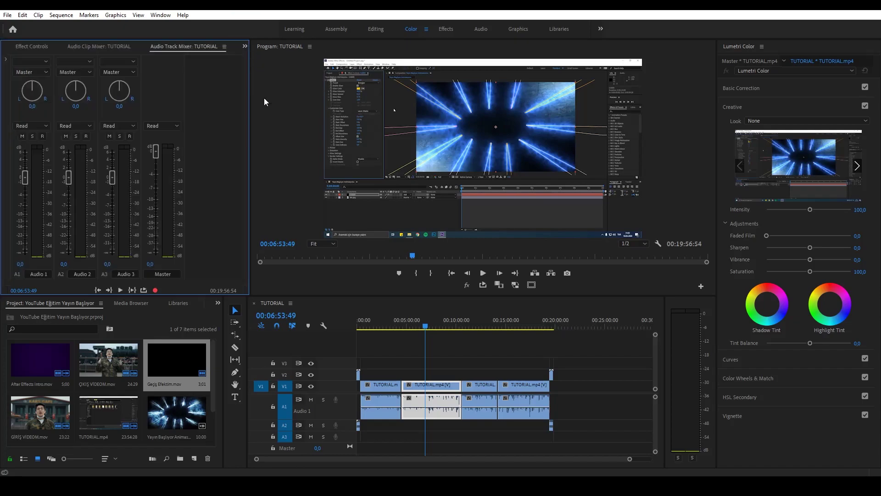
{"action": "left_click", "coordinate": [6, 59]}
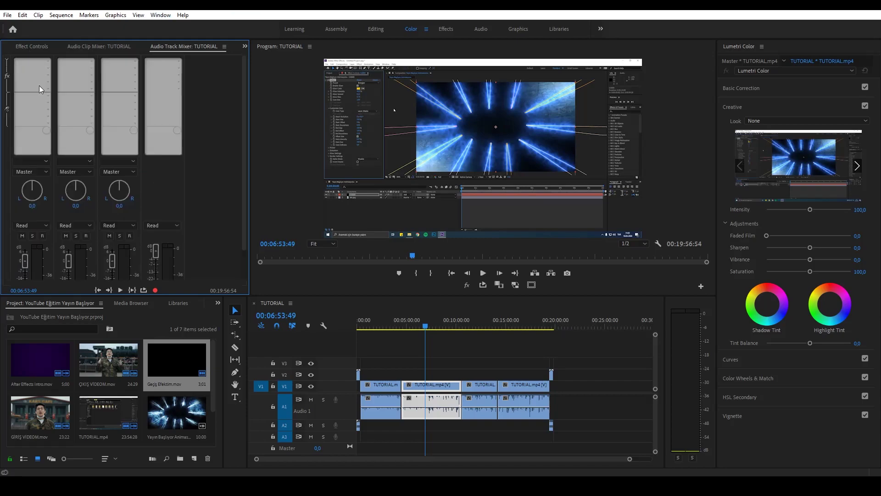
Step: Return to the sequence start, zoom in on the intro clip, and play its audio
{"action": "left_click", "coordinate": [461, 350]}
{"action": "left_click", "coordinate": [434, 316]}
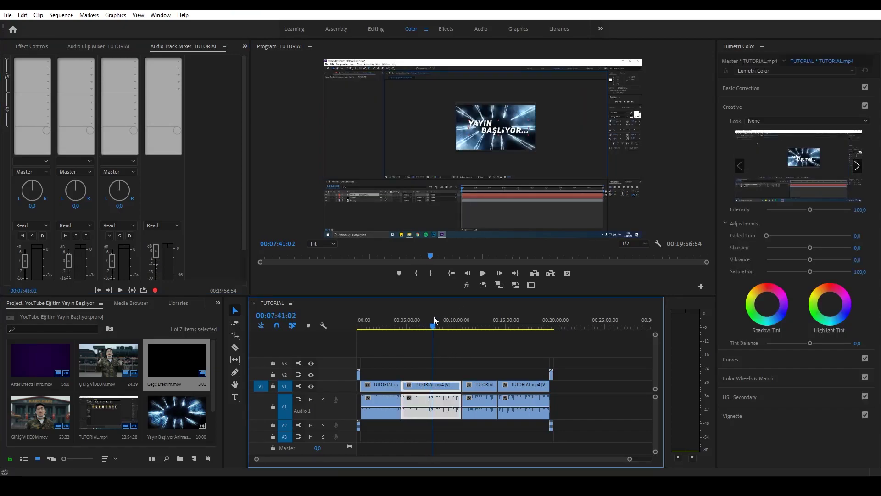
{"action": "left_click", "coordinate": [358, 329]}
{"action": "key", "text": "equal"}
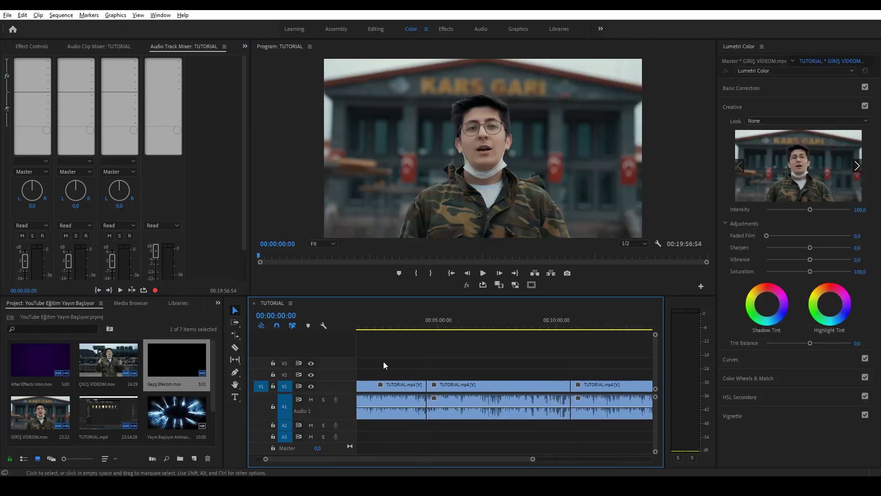
{"action": "key", "text": "equal"}
{"action": "key", "text": "equal"}
{"action": "key", "text": "equal"}
{"action": "key", "text": "equal"}
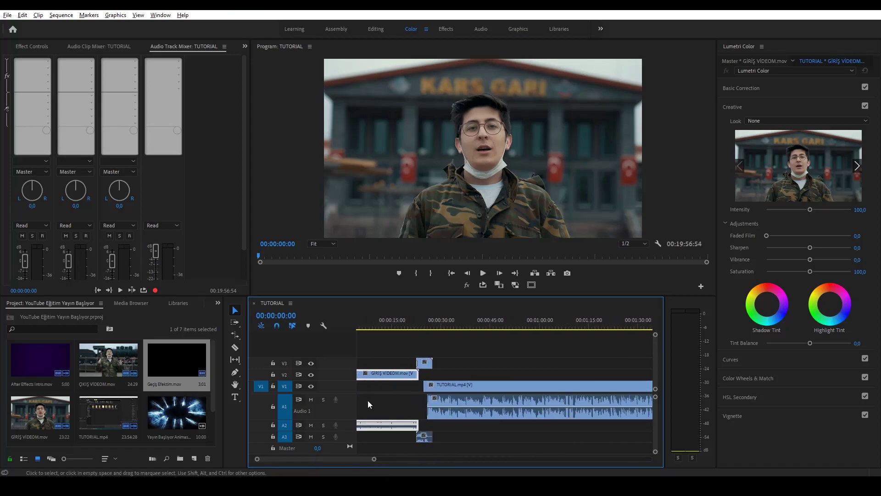
{"action": "key", "text": "equal"}
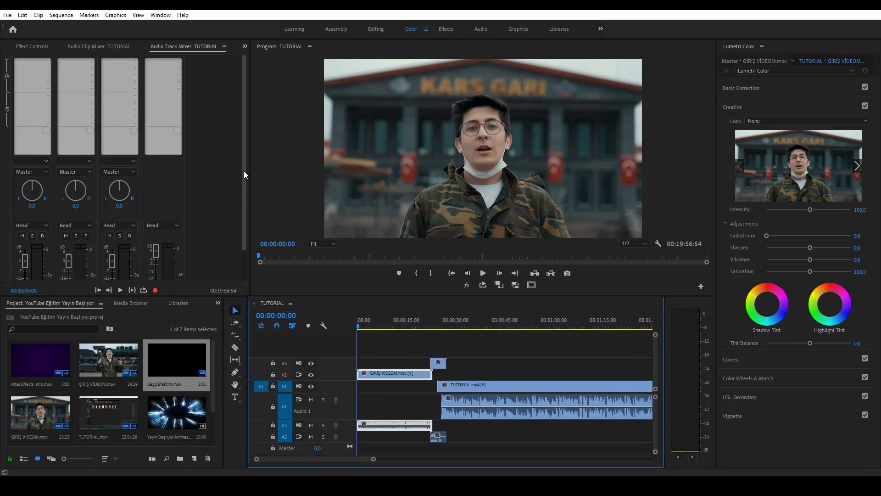
{"action": "left_click_drag", "start_coordinate": [244, 171], "coordinate": [241, 217]}
{"action": "key", "text": "space"}
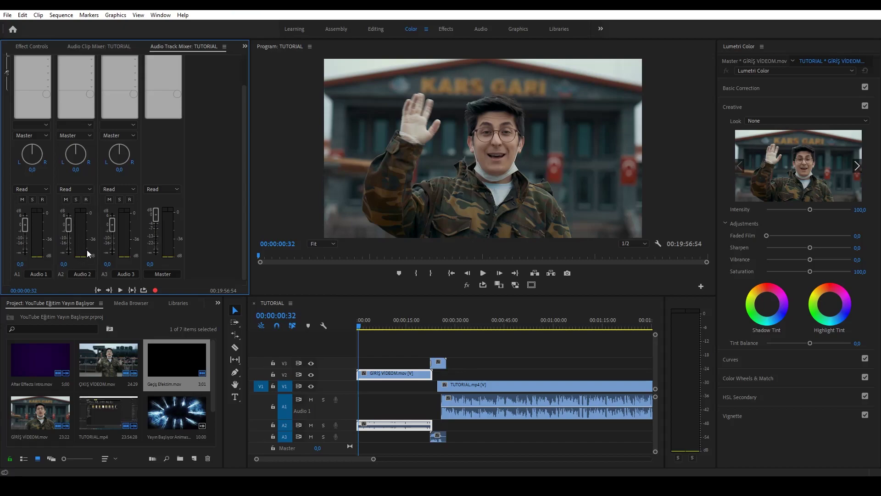
{"action": "key", "text": "space"}
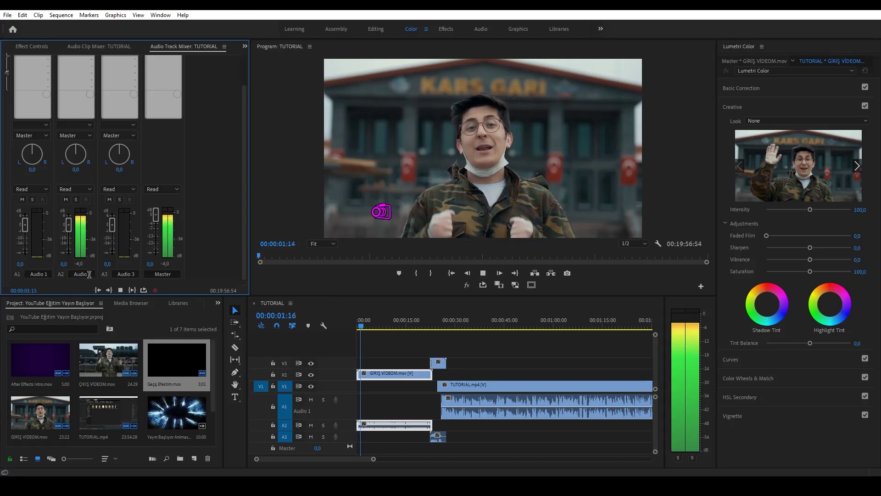
{"action": "key", "text": "space"}
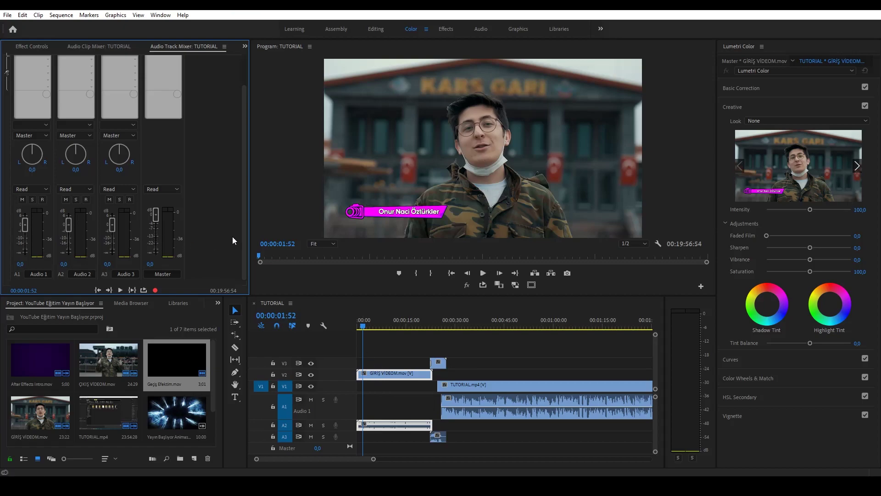
{"action": "key", "text": "space"}
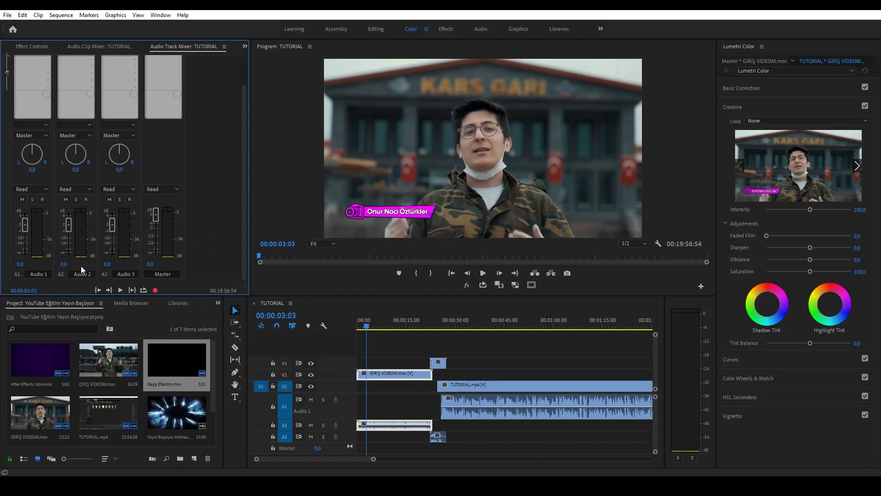
{"action": "key", "text": "space"}
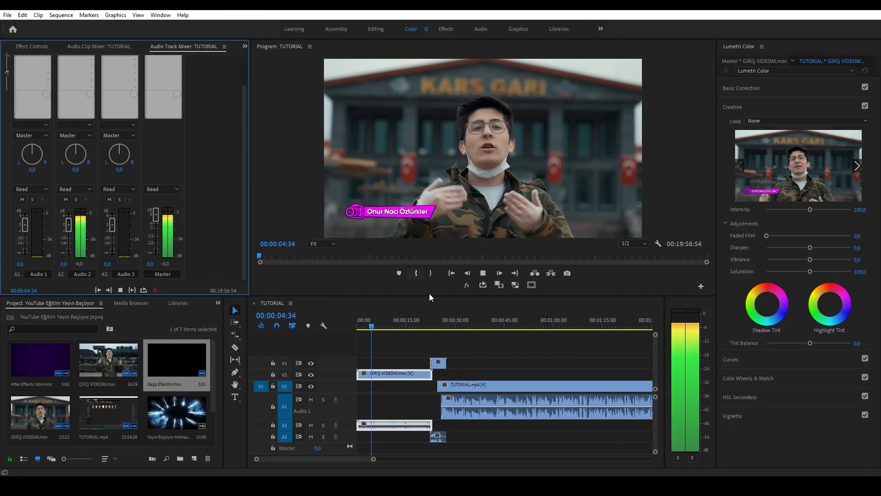
Step: Preview the ABONE OL end card, then play from the intro into the tutorial footage
{"action": "left_click", "coordinate": [424, 322]}
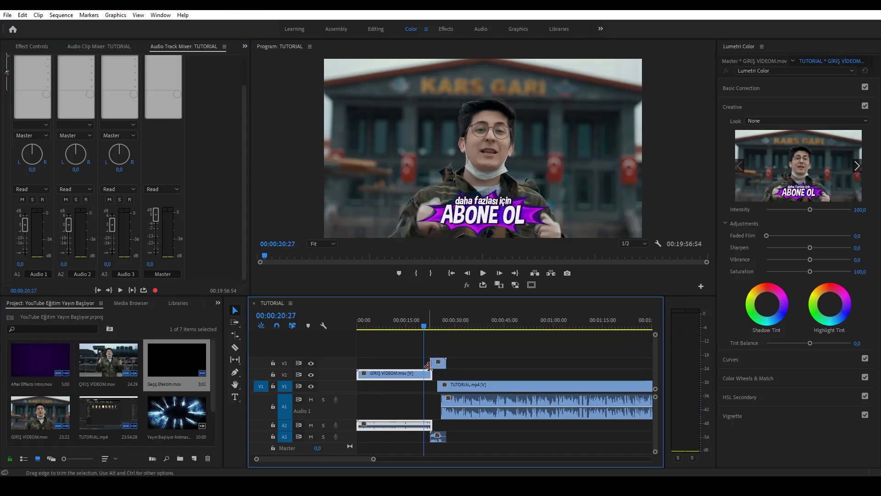
{"action": "scroll", "coordinate": [436, 379], "scroll_direction": "up", "scroll_amount": 2}
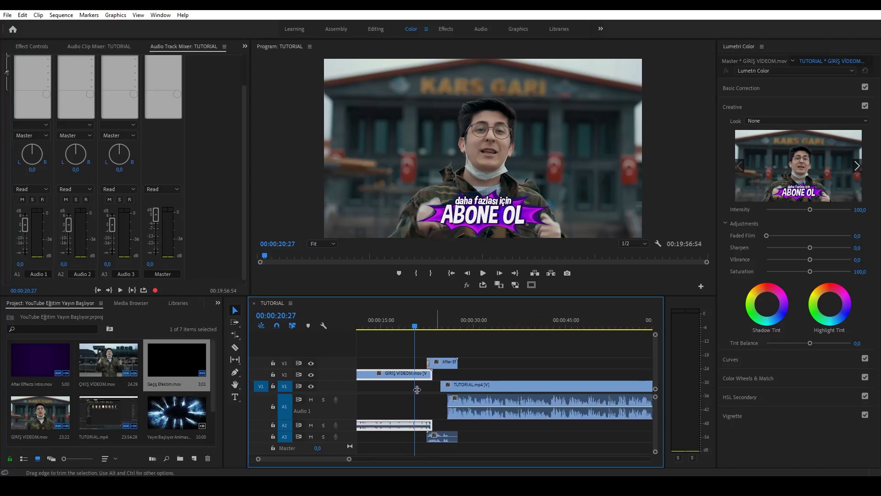
{"action": "key", "text": "space"}
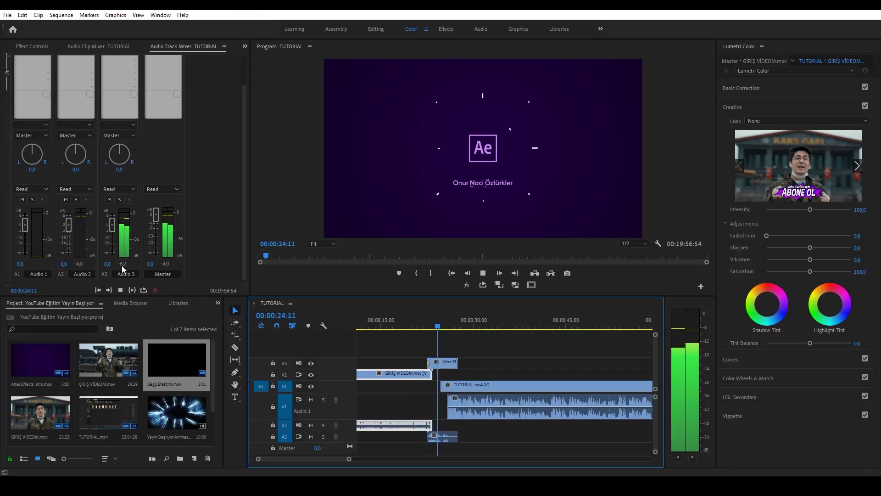
{"action": "left_click", "coordinate": [452, 385]}
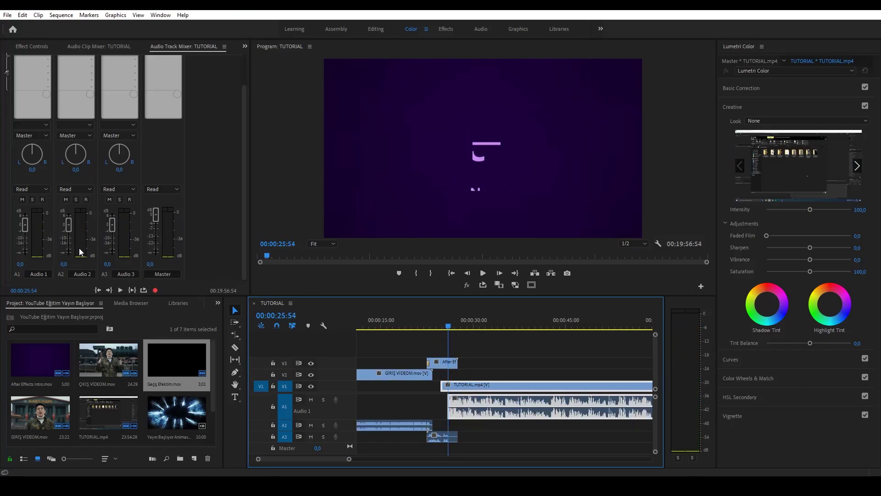
{"action": "left_click", "coordinate": [109, 263]}
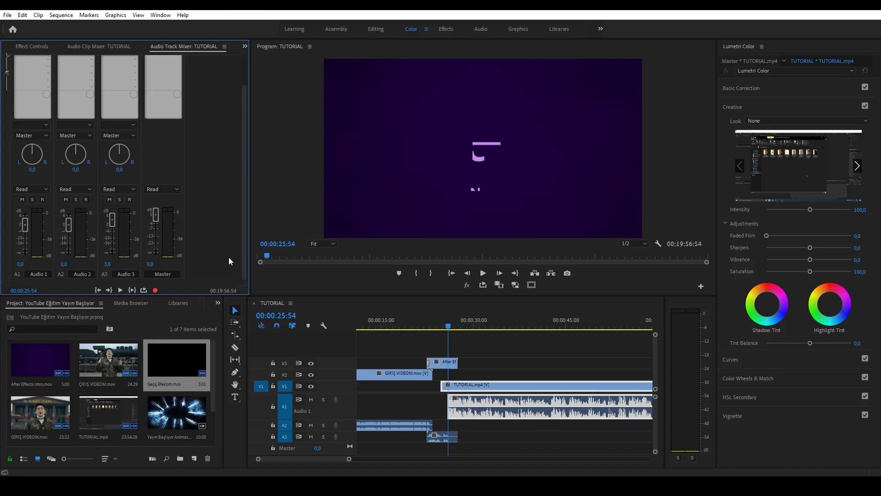
{"action": "key", "text": "space"}
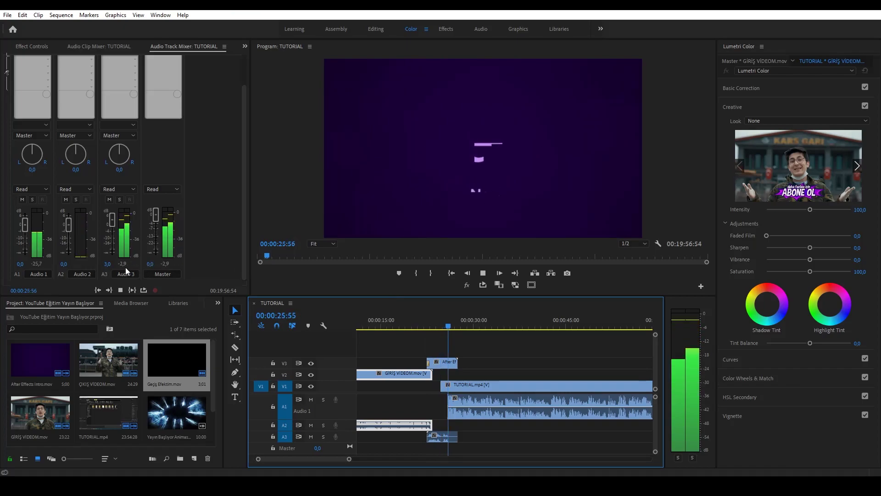
{"action": "key", "text": "space"}
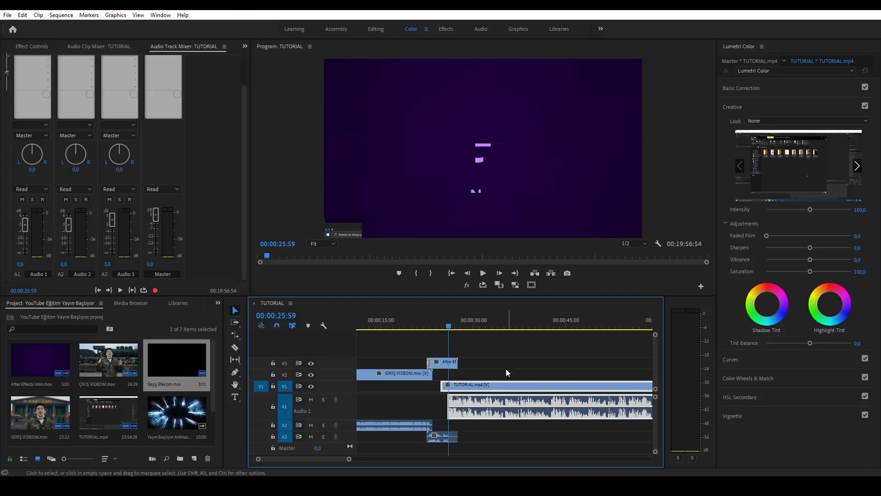
{"action": "key", "text": "space"}
{"action": "key", "text": "space"}
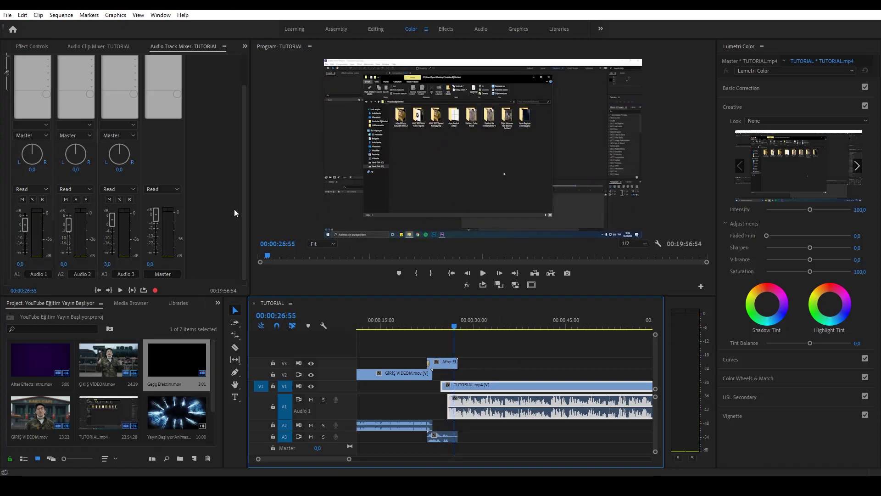
Step: Add Noise Reduction/Restoration > DeNoise to Audio 1's first effect slot and open its editor
{"action": "left_click_drag", "start_coordinate": [244, 200], "coordinate": [239, 165]}
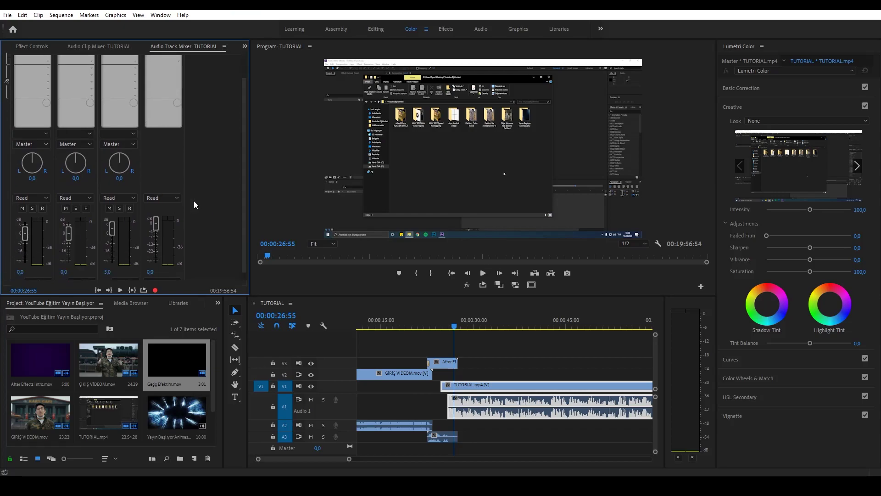
{"action": "scroll", "coordinate": [235, 185], "scroll_direction": "up", "scroll_amount": 1}
{"action": "left_click", "coordinate": [47, 62]}
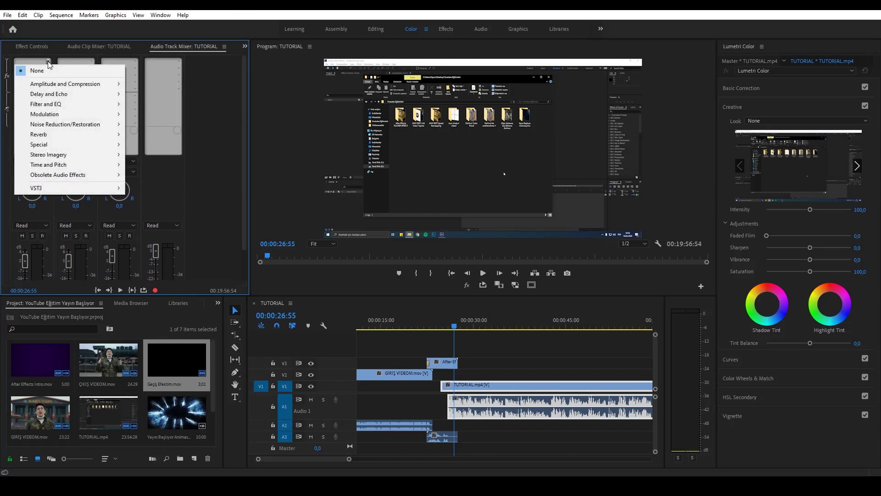
{"action": "mouse_move", "coordinate": [62, 122]}
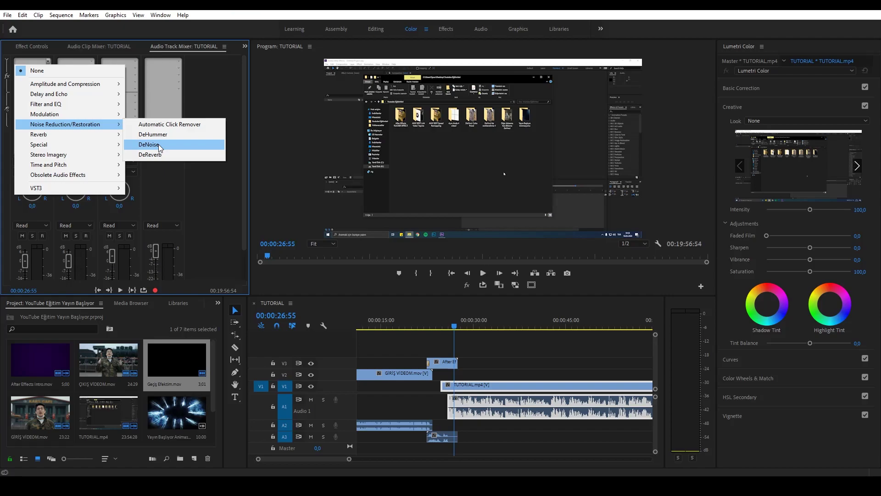
{"action": "left_click", "coordinate": [158, 144]}
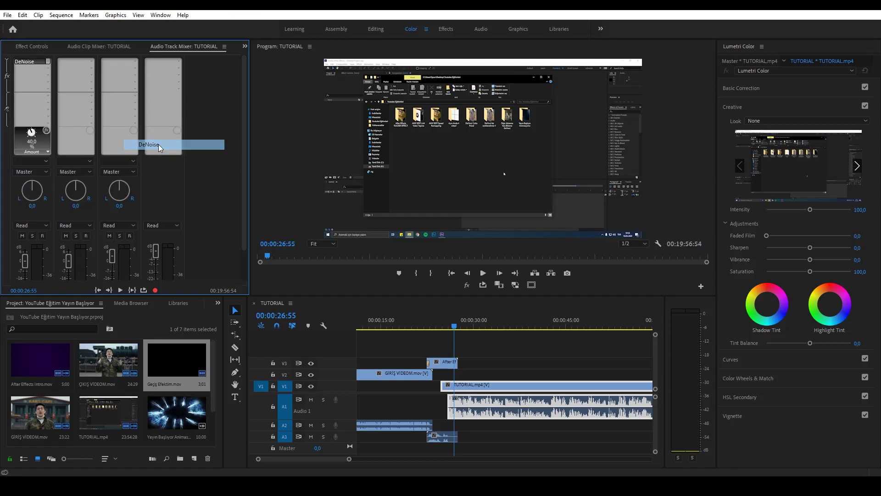
{"action": "double_click", "coordinate": [35, 61]}
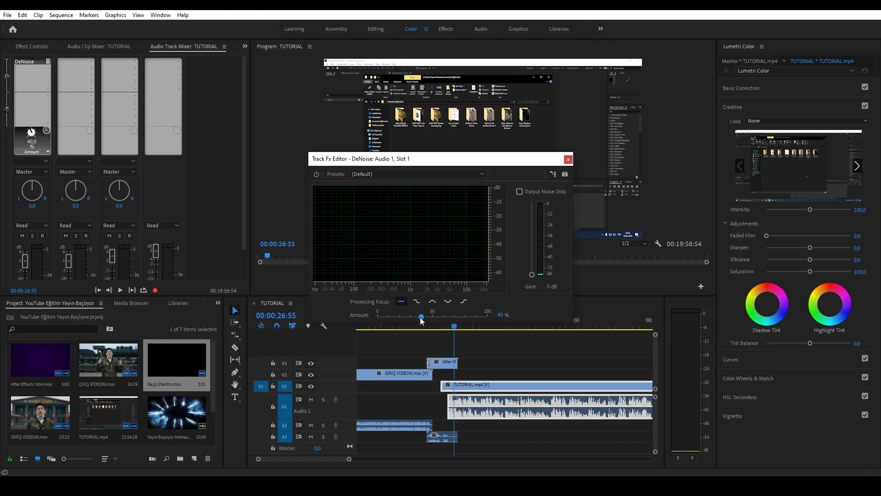
Step: Lower the DeNoise amount to 29% and audition the noise-only output during playback
{"action": "left_click_drag", "start_coordinate": [421, 317], "coordinate": [409, 317]}
{"action": "key", "text": "space"}
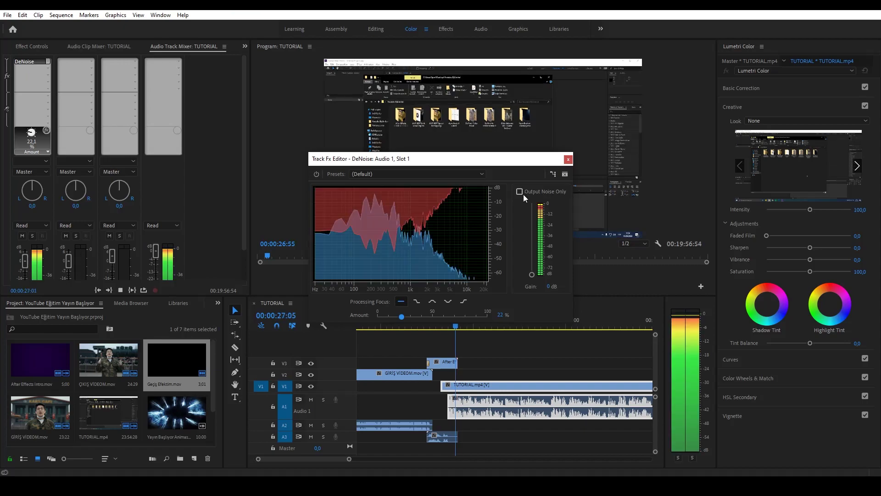
{"action": "key", "text": "space"}
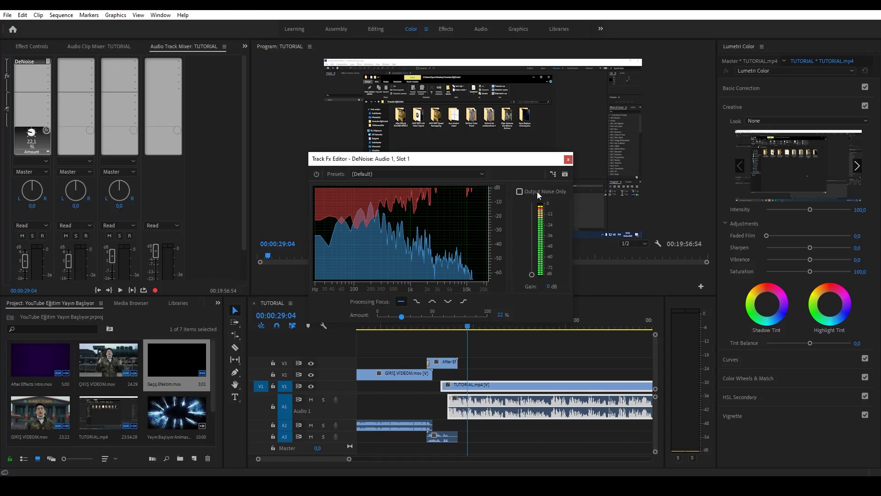
{"action": "key", "text": "space"}
{"action": "left_click", "coordinate": [534, 192]}
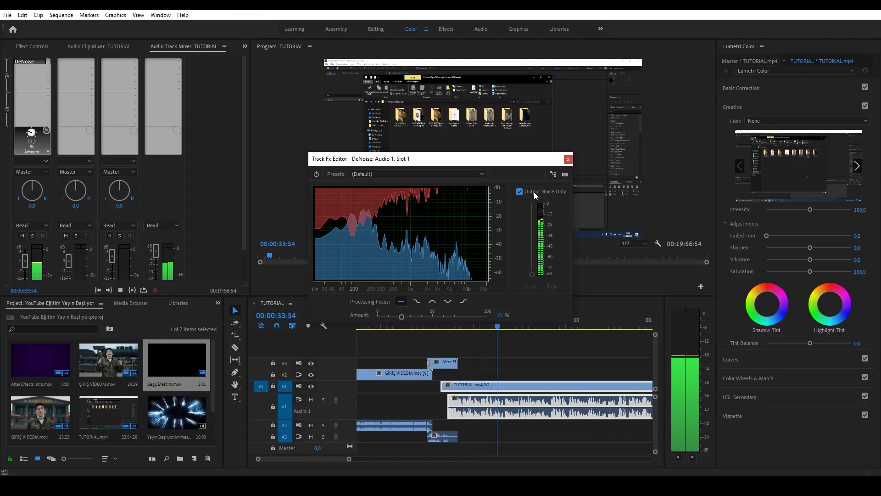
{"action": "left_click", "coordinate": [533, 192]}
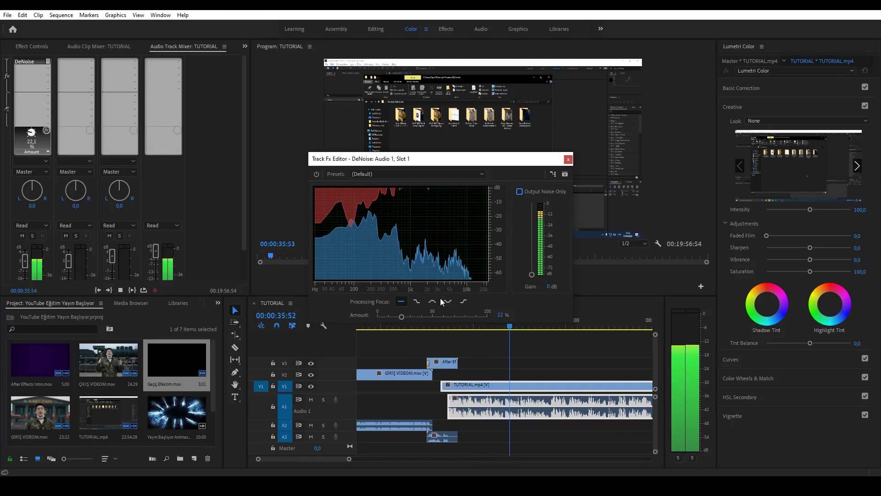
{"action": "key", "text": "space"}
Step: Reduce DeNoise further, turn Output Noise Only off, and close the DeNoise editor
{"action": "left_click_drag", "start_coordinate": [404, 314], "coordinate": [395, 316]}
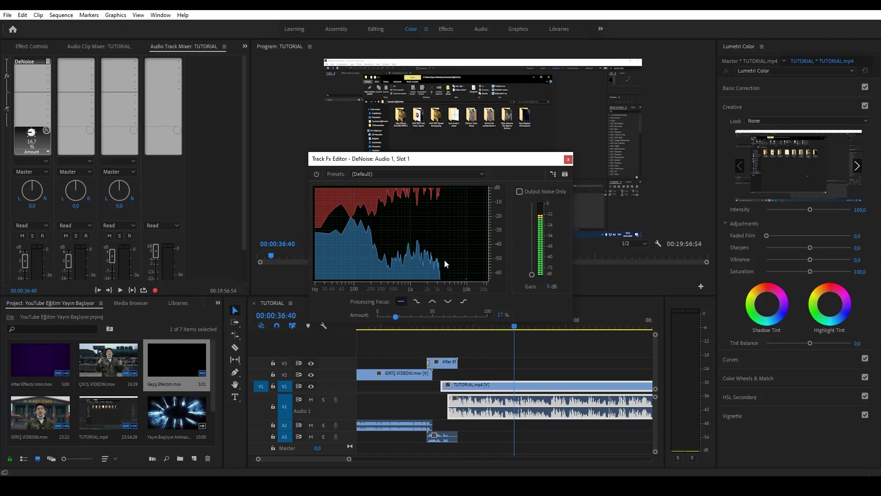
{"action": "key", "text": "space"}
{"action": "left_click", "coordinate": [525, 191]}
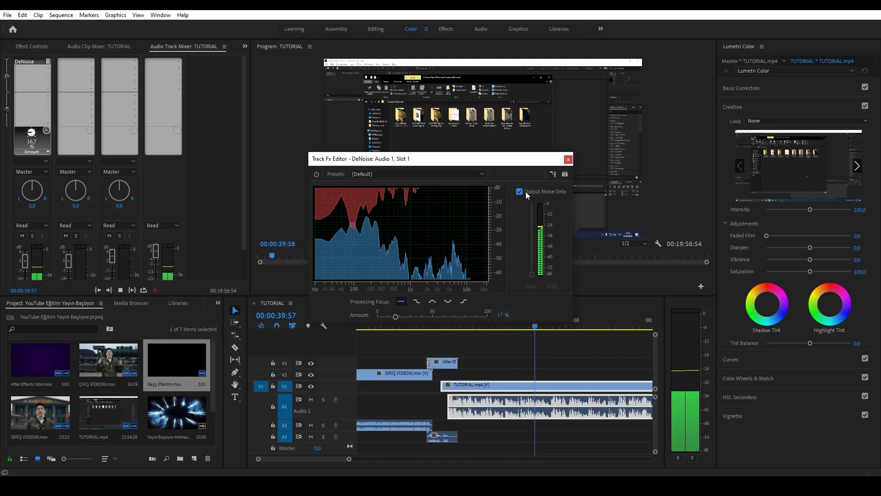
{"action": "left_click", "coordinate": [525, 192]}
{"action": "key", "text": "space"}
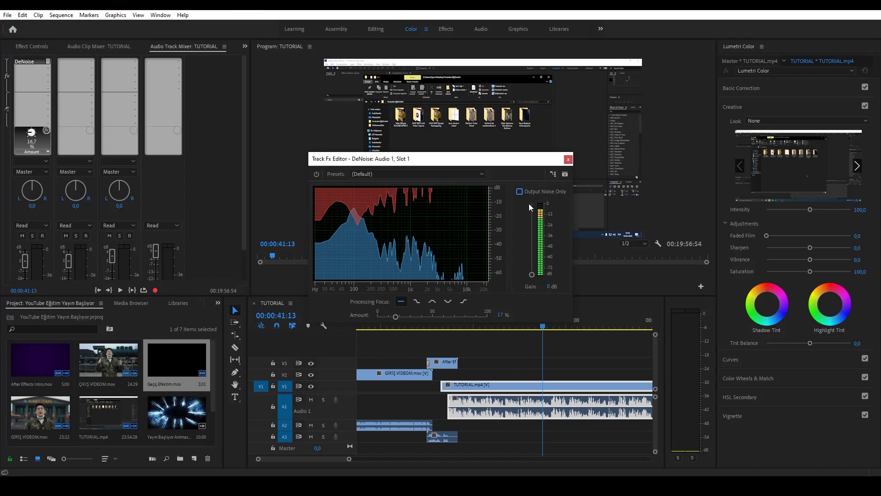
{"action": "left_click", "coordinate": [567, 160]}
{"action": "key", "text": "space"}
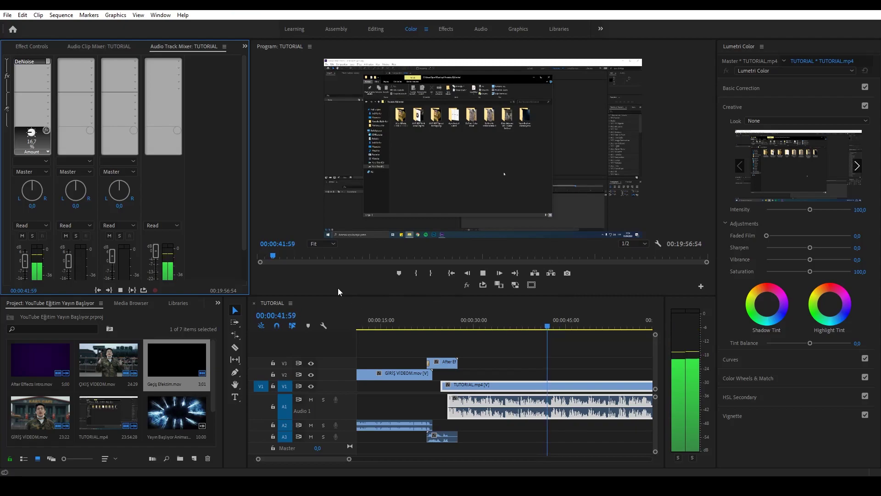
Step: Add VST3 > Dynamics > Waves > L1 limiter Stereo to Audio 1's second slot and open it
{"action": "key", "text": "space"}
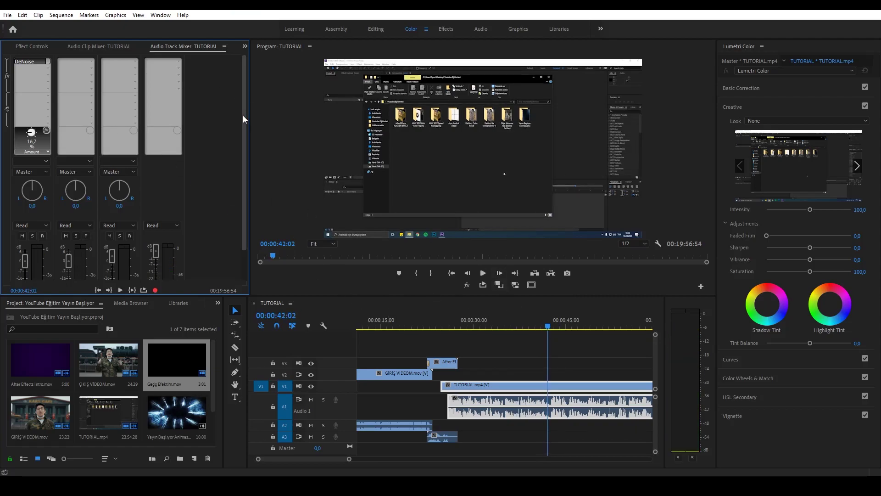
{"action": "mouse_move", "coordinate": [243, 119]}
{"action": "left_mouse_down"}
{"action": "mouse_move", "coordinate": [244, 192]}
{"action": "mouse_move", "coordinate": [244, 92]}
{"action": "left_mouse_up"}
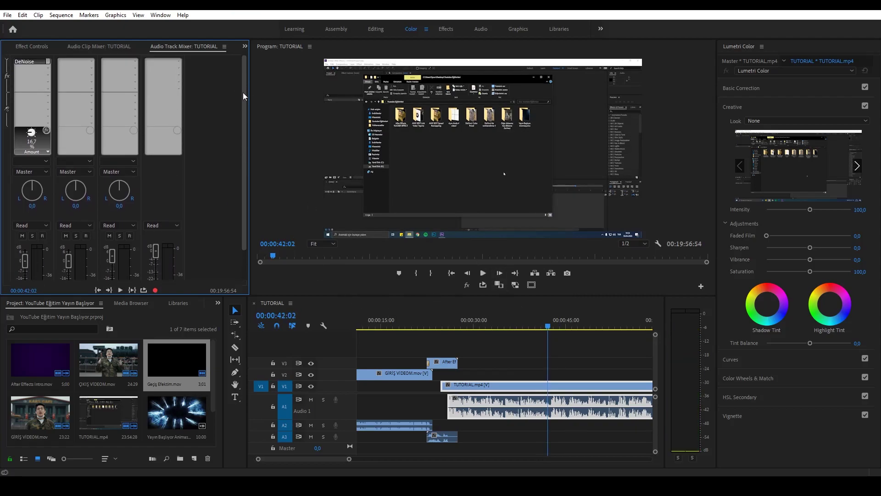
{"action": "left_click", "coordinate": [45, 67]}
{"action": "mouse_move", "coordinate": [87, 193]}
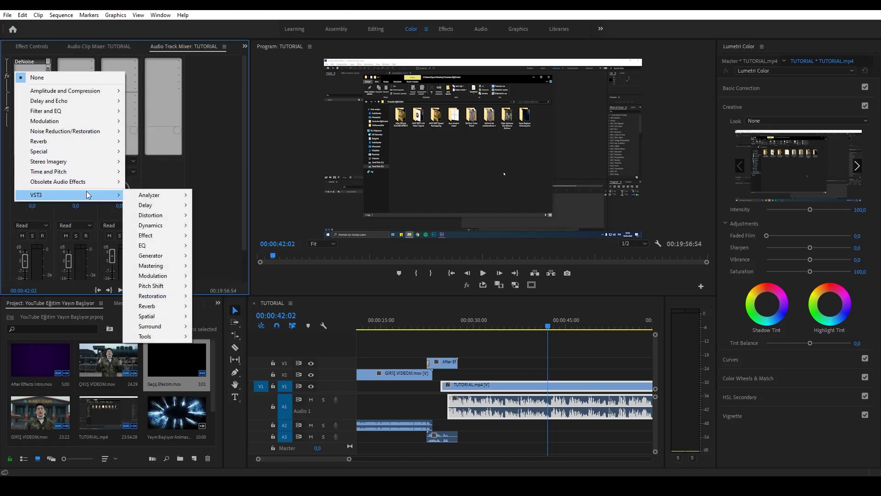
{"action": "mouse_move", "coordinate": [156, 224]}
{"action": "mouse_move", "coordinate": [212, 229]}
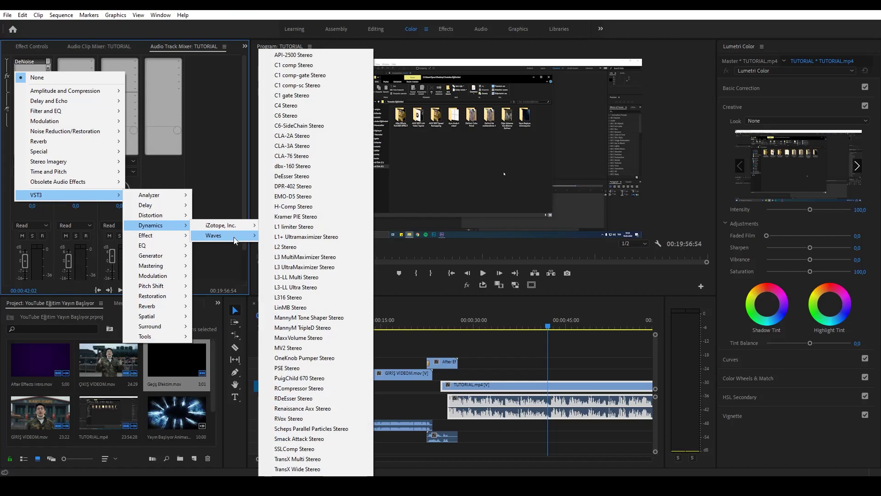
{"action": "left_click", "coordinate": [301, 228]}
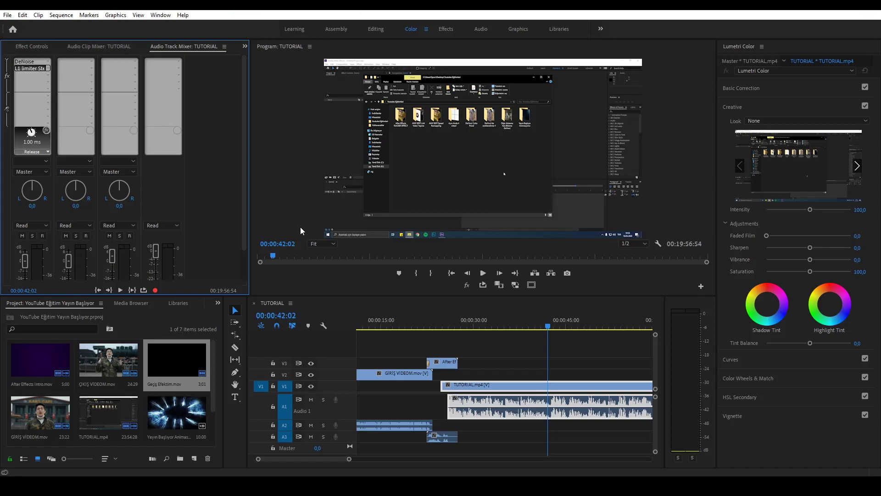
{"action": "double_click", "coordinate": [23, 70]}
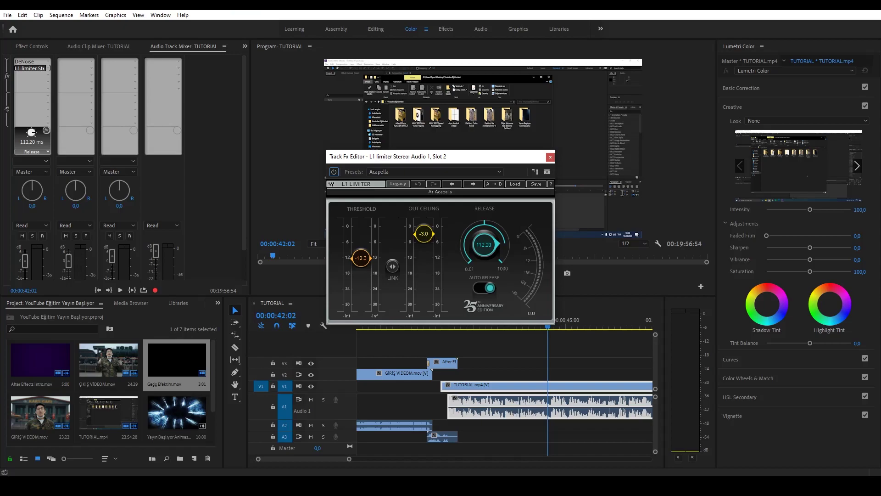
Step: Set the L1 out ceiling to -4.0 and try several threshold levels while playing back
{"action": "left_click", "coordinate": [424, 234]}
{"action": "type", "text": "-4"}
{"action": "key", "text": "Return"}
{"action": "left_click_drag", "start_coordinate": [367, 255], "coordinate": [362, 264]}
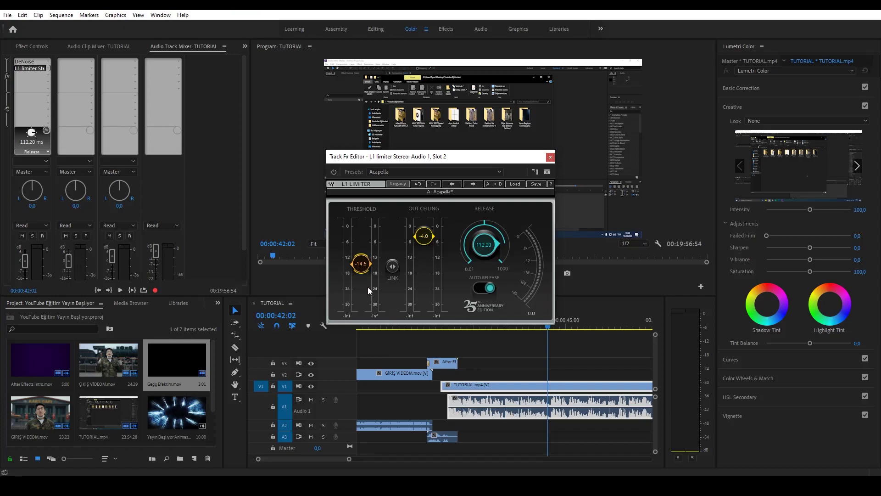
{"action": "left_click_drag", "start_coordinate": [361, 264], "coordinate": [361, 296]}
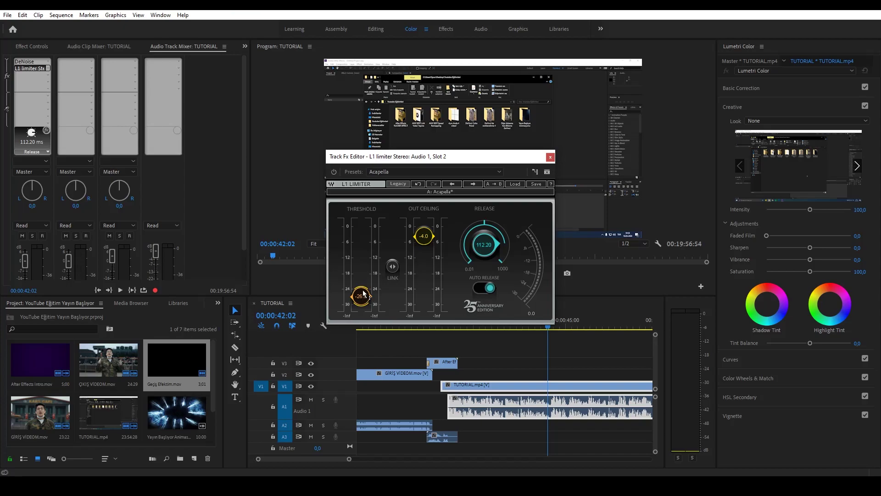
{"action": "left_click_drag", "start_coordinate": [362, 295], "coordinate": [368, 227]}
{"action": "key", "text": "space"}
{"action": "key", "text": "space"}
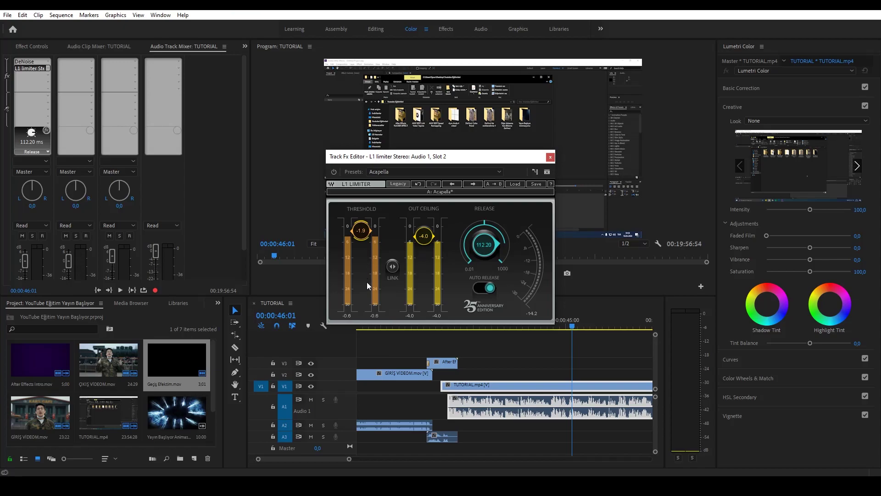
{"action": "key", "text": "space"}
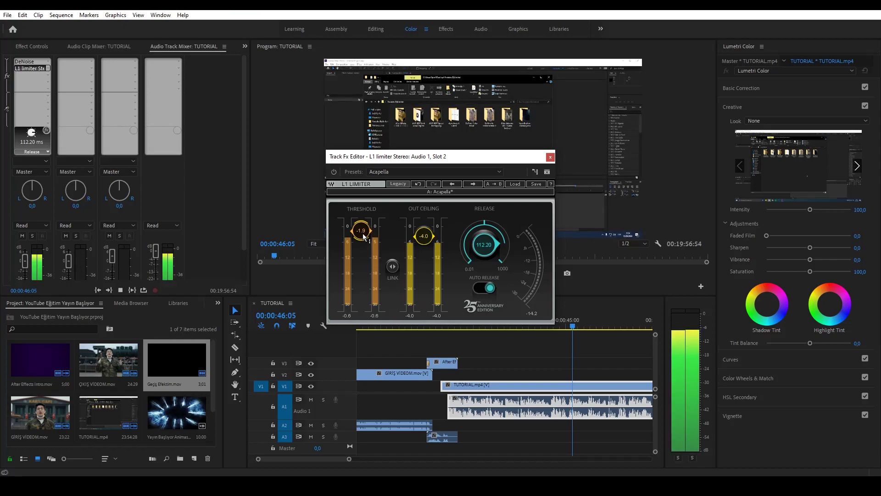
Step: Compare thresholds by ear, settle on about -15, and close the L1 limiter editor
{"action": "left_click_drag", "start_coordinate": [363, 233], "coordinate": [361, 260]}
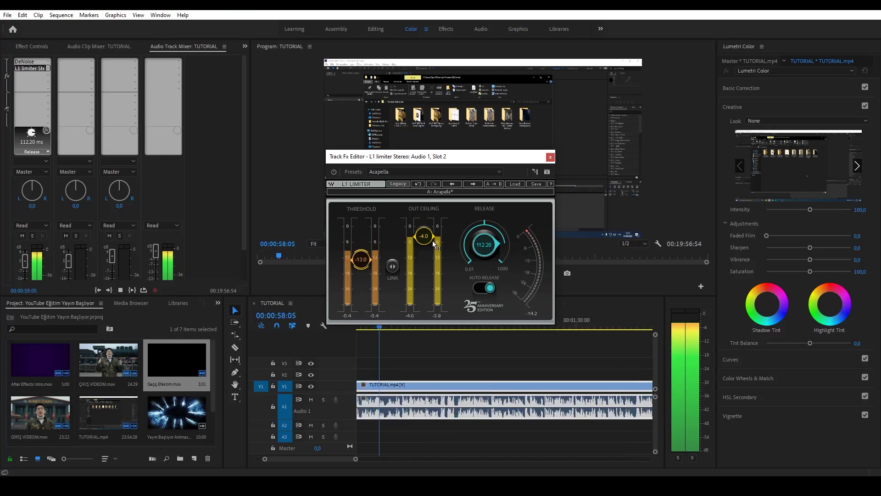
{"action": "key", "text": "space"}
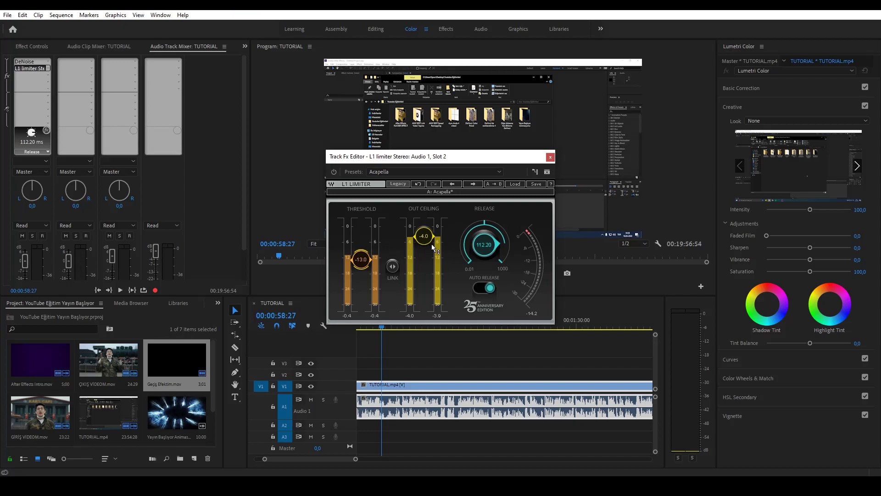
{"action": "key", "text": "space"}
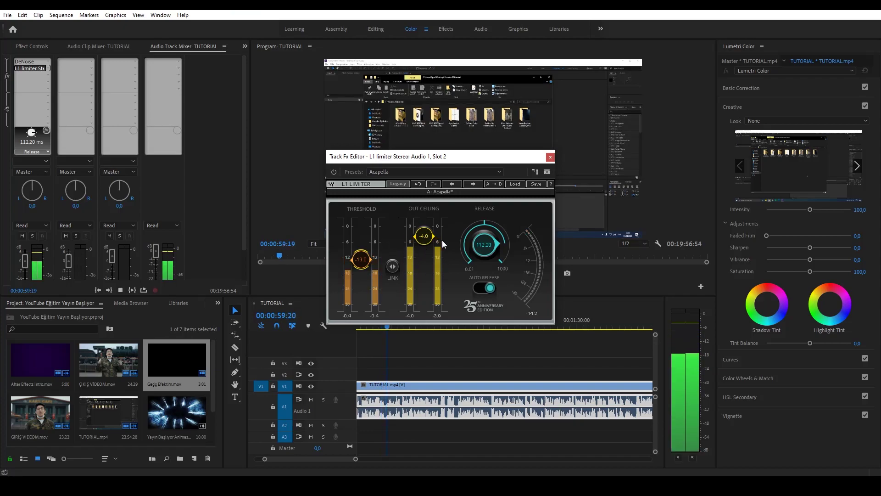
{"action": "key", "text": "space"}
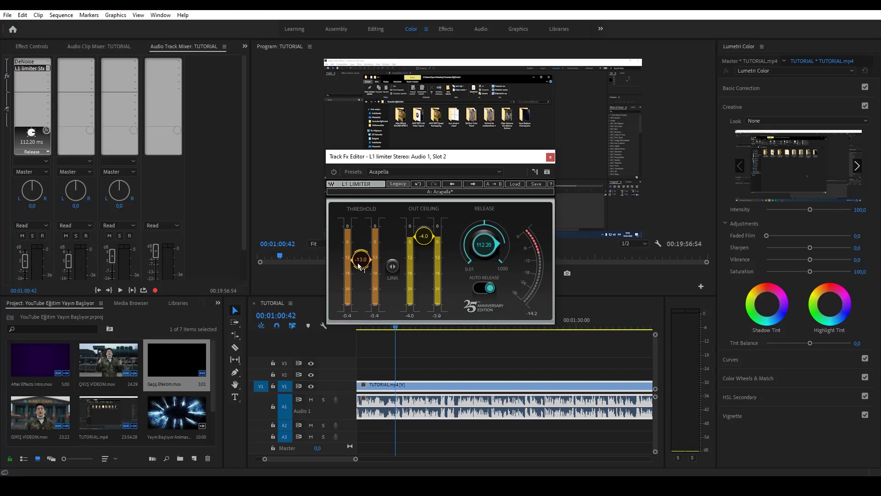
{"action": "left_click_drag", "start_coordinate": [359, 265], "coordinate": [360, 226]}
{"action": "key", "text": "space"}
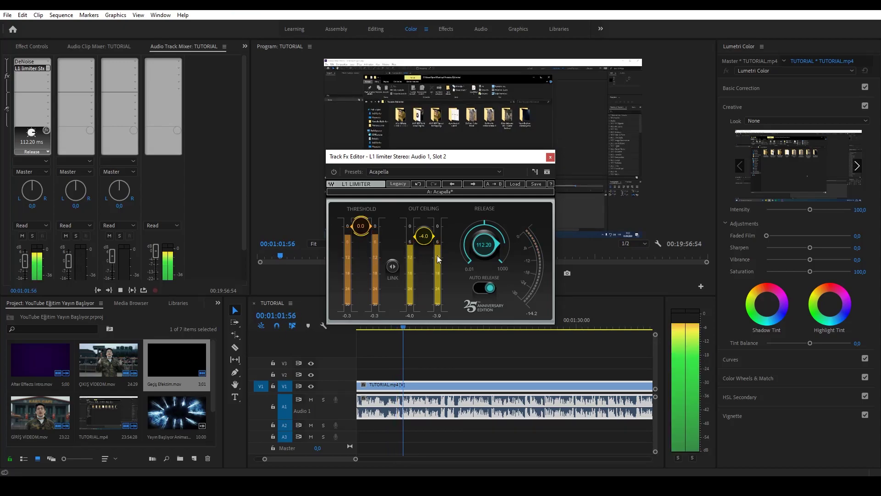
{"action": "key", "text": "space"}
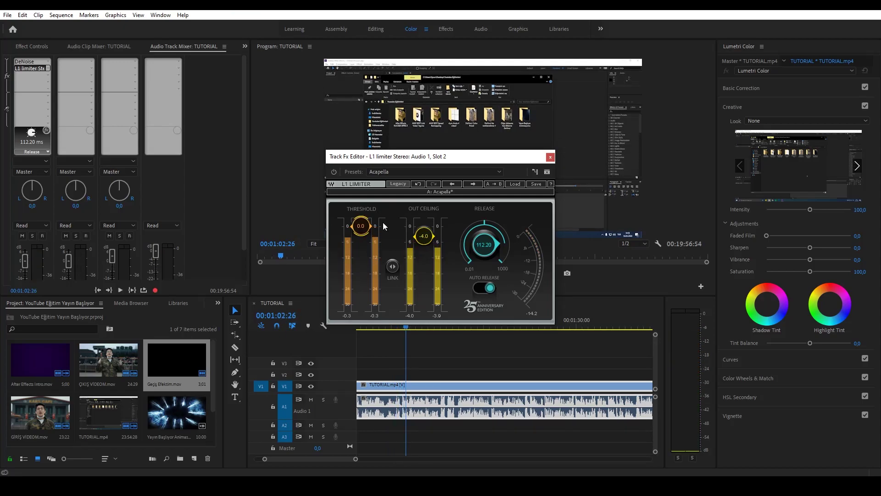
{"action": "left_click_drag", "start_coordinate": [361, 226], "coordinate": [361, 262]}
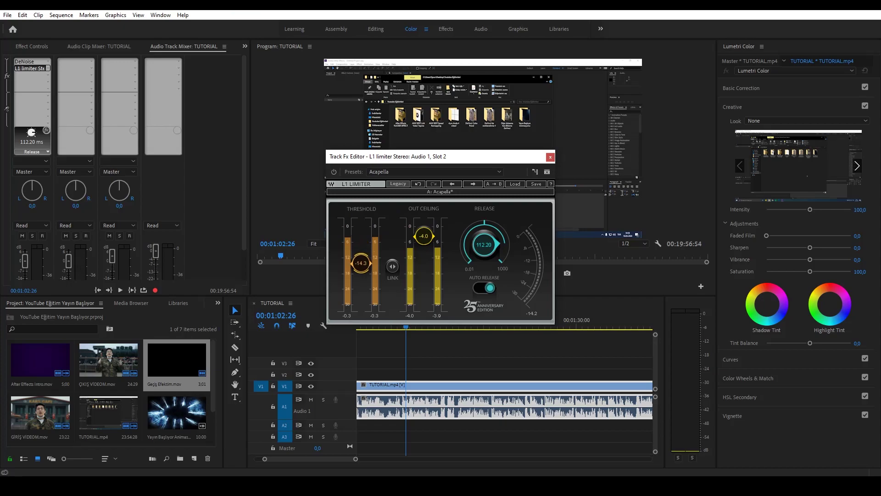
{"action": "left_click_drag", "start_coordinate": [361, 262], "coordinate": [363, 268]}
{"action": "key", "text": "space"}
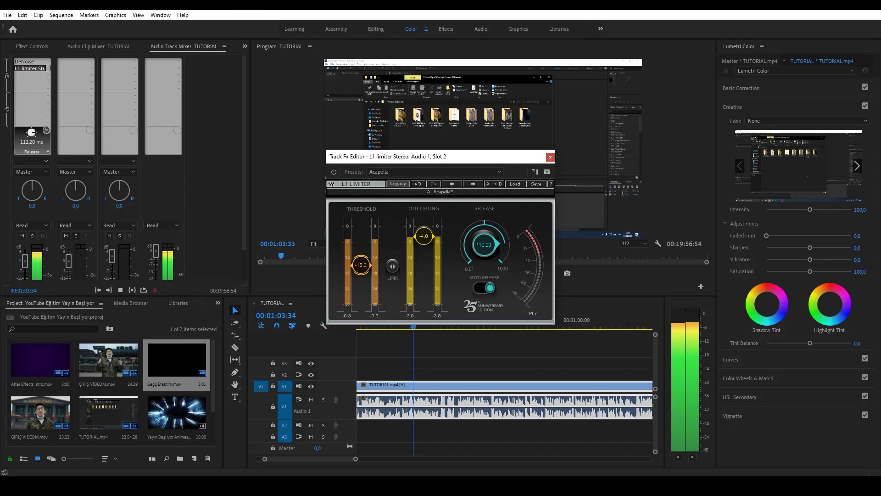
{"action": "left_click", "coordinate": [549, 158]}
Step: Fit the whole sequence in the timeline and play it from about 00:00:20
{"action": "scroll", "coordinate": [500, 359], "scroll_direction": "down", "scroll_amount": 5}
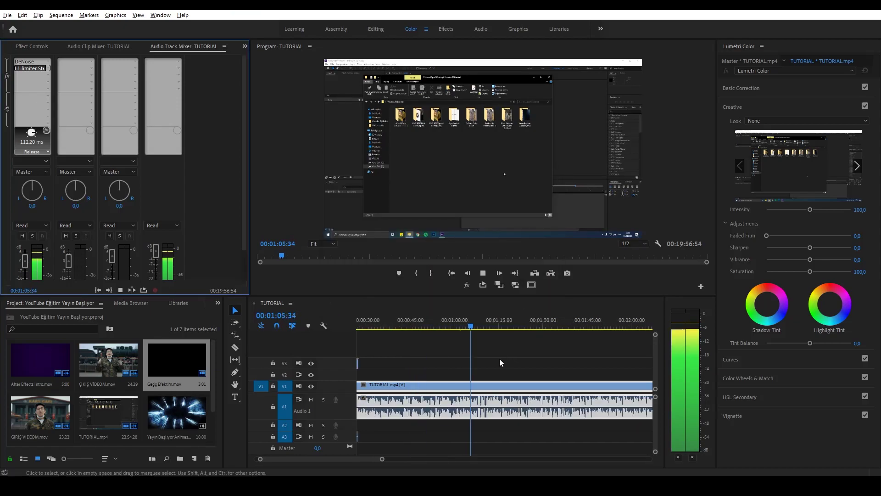
{"action": "key", "text": "space"}
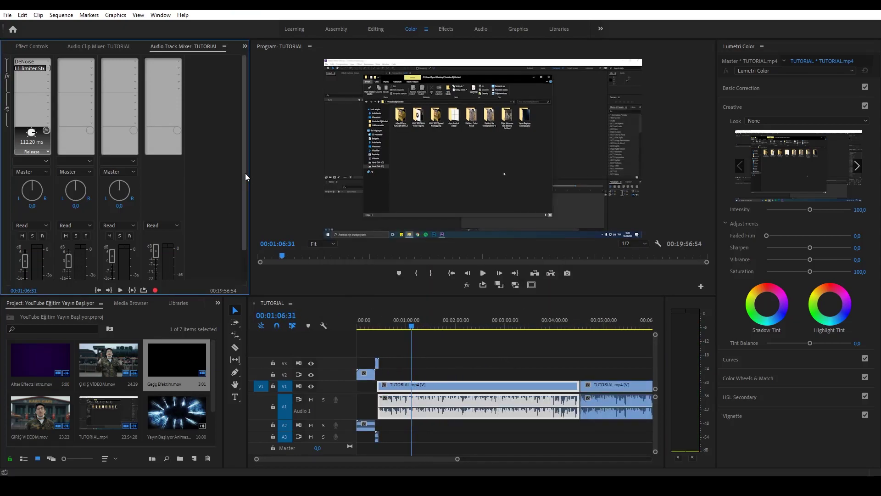
{"action": "scroll", "coordinate": [245, 172], "scroll_direction": "down", "scroll_amount": 2}
{"action": "left_click", "coordinate": [373, 323]}
{"action": "key", "text": "space"}
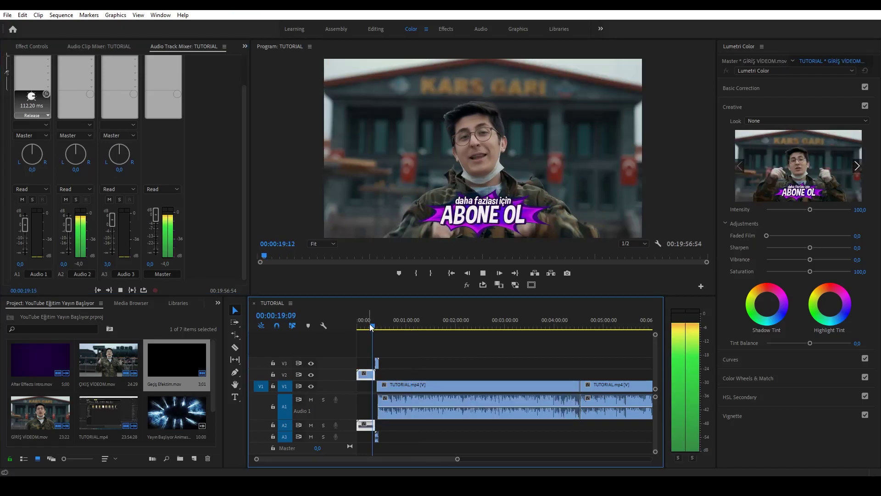
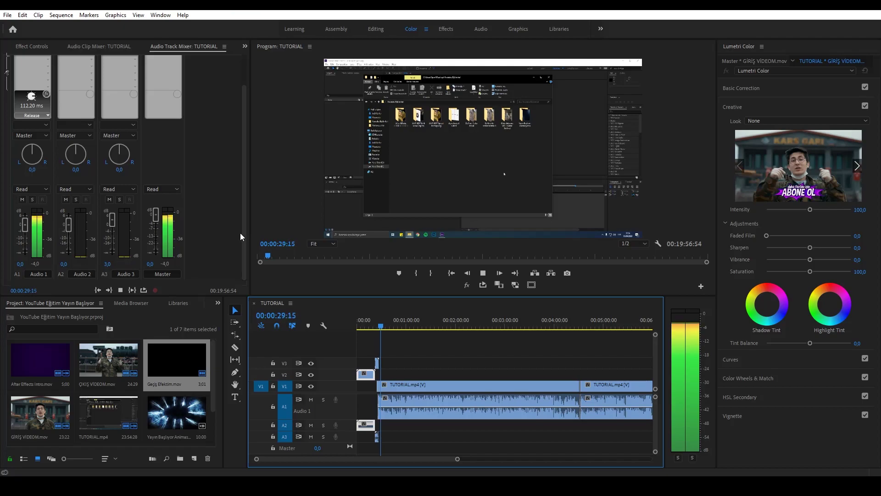
Step: Set the Audio 1 L1 limiter to a -5.0 out ceiling and a -12.3 threshold
{"action": "key", "text": "space"}
{"action": "scroll", "coordinate": [82, 98], "scroll_direction": "up", "scroll_amount": 2}
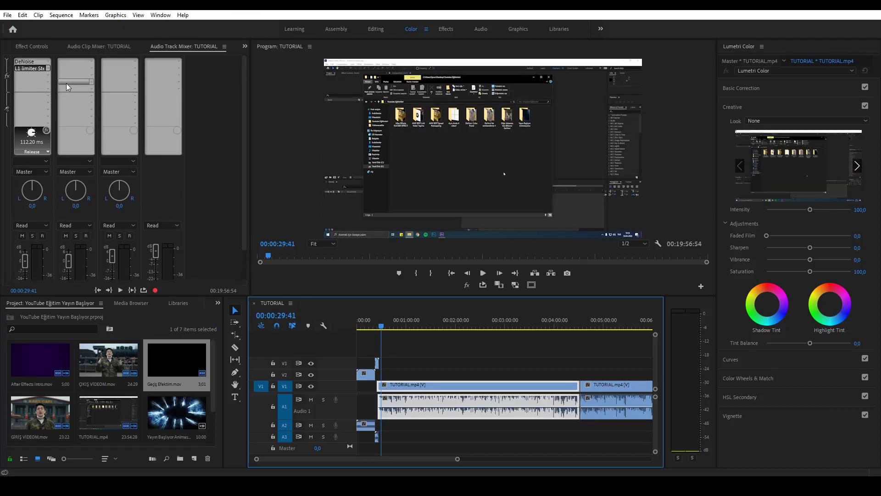
{"action": "double_click", "coordinate": [33, 67]}
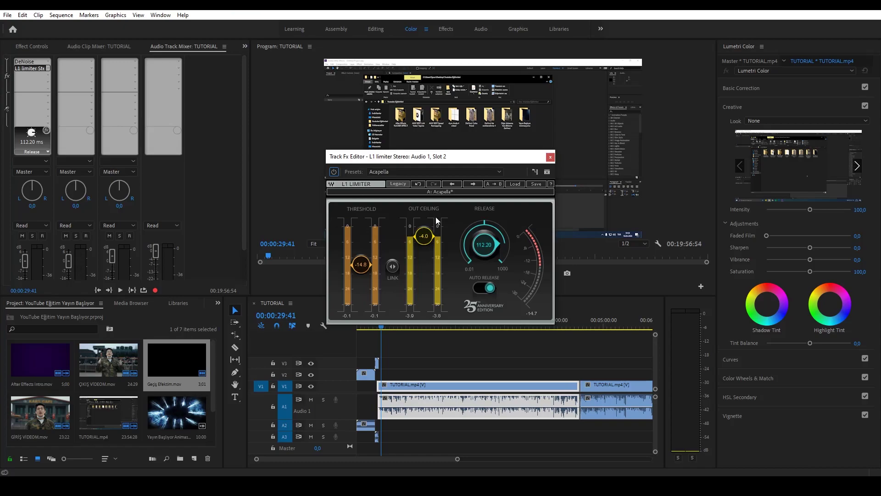
{"action": "left_click_drag", "start_coordinate": [428, 233], "coordinate": [426, 236]}
{"action": "left_click_drag", "start_coordinate": [361, 264], "coordinate": [361, 258]}
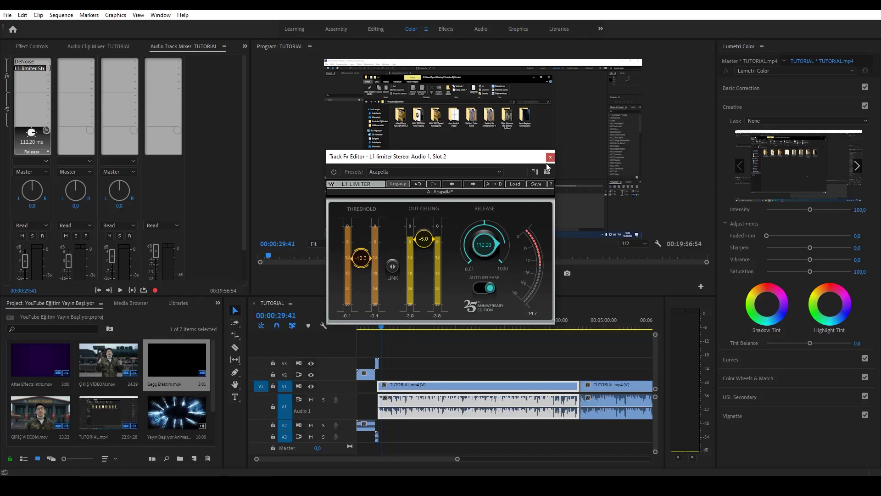
{"action": "left_click", "coordinate": [550, 157]}
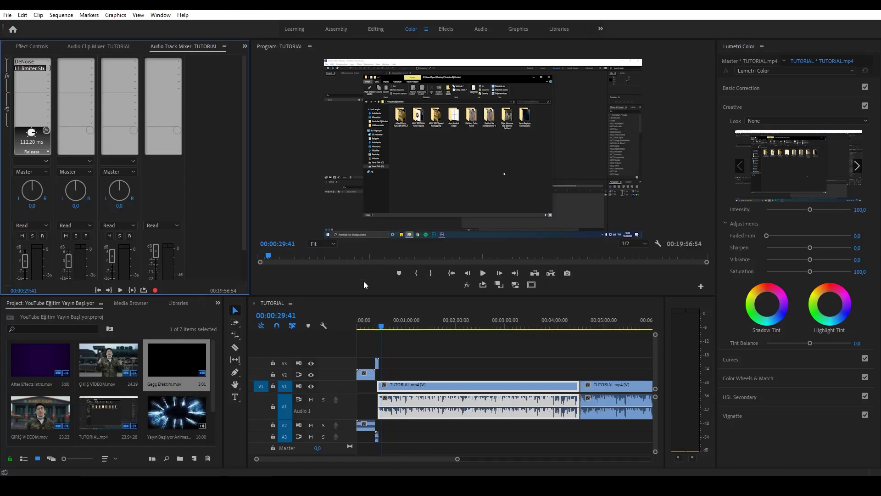
{"action": "left_click", "coordinate": [374, 320]}
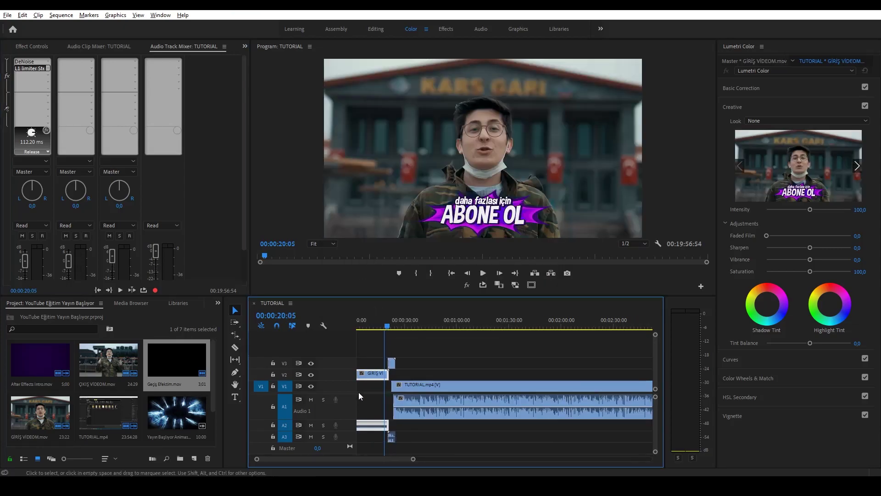
{"action": "scroll", "coordinate": [359, 392], "scroll_direction": "up", "scroll_amount": 5}
{"action": "scroll", "coordinate": [432, 399], "scroll_direction": "up", "scroll_amount": 3}
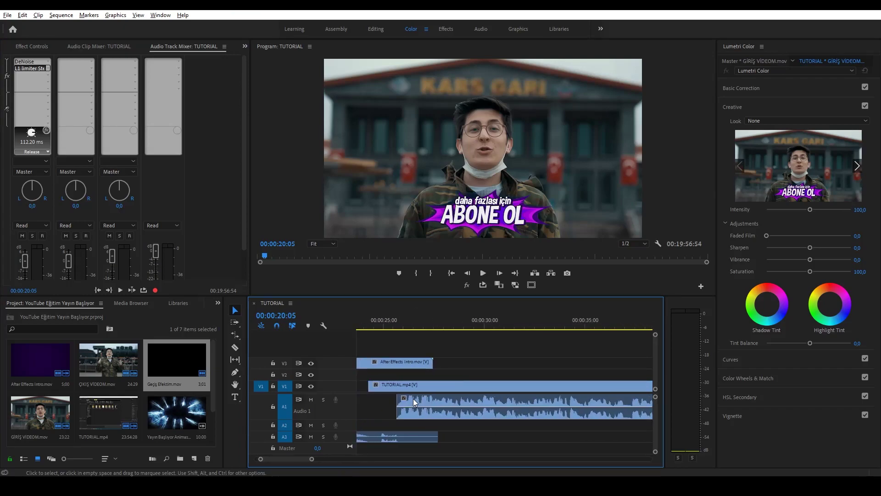
{"action": "scroll", "coordinate": [404, 367], "scroll_direction": "down", "scroll_amount": 3}
{"action": "scroll", "coordinate": [392, 338], "scroll_direction": "down", "scroll_amount": 3}
{"action": "key", "text": "space"}
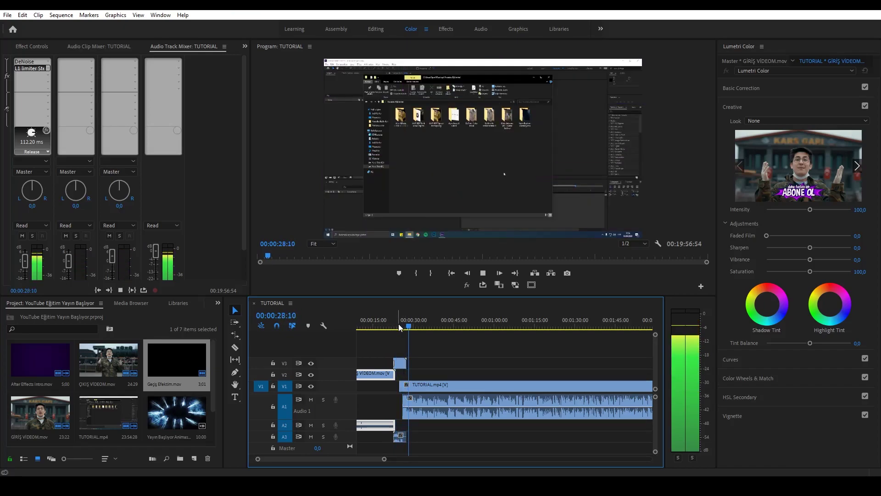
{"action": "key", "text": "minus"}
{"action": "key", "text": "minus"}
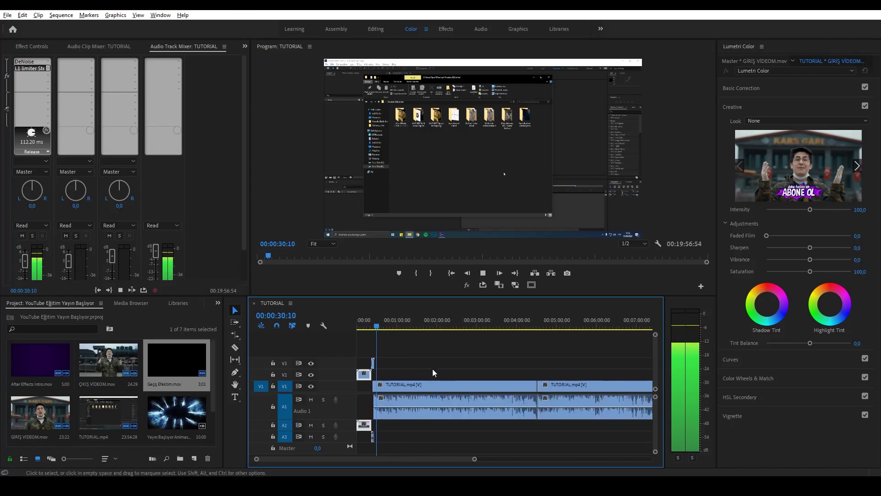
{"action": "key", "text": "space"}
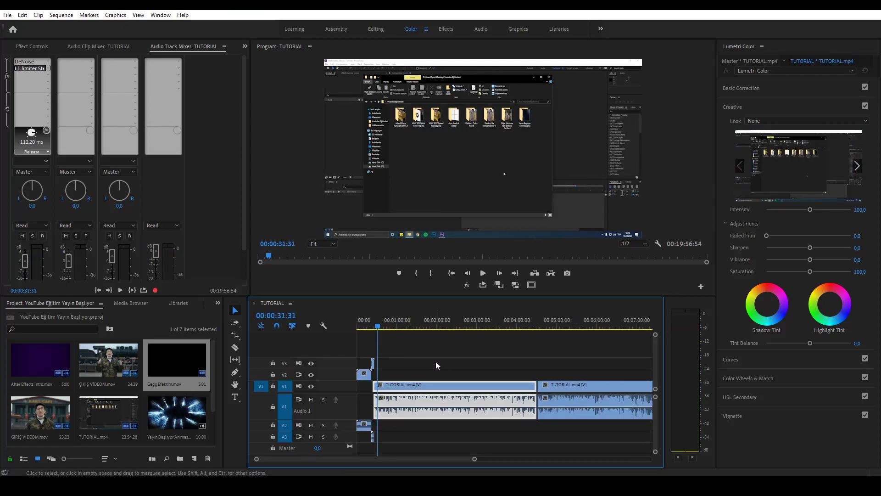
{"action": "key", "text": "minus"}
{"action": "key", "text": "minus"}
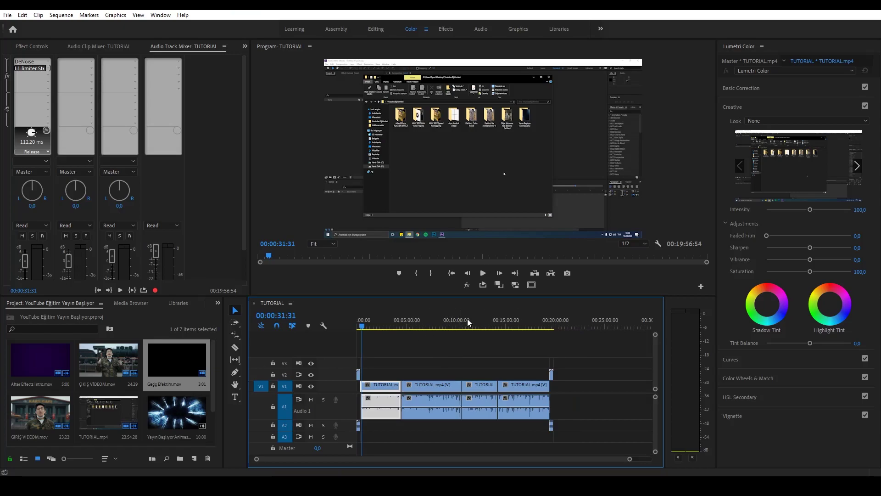
Step: Place the Yayın Başlıyor animation clip on video track V3 of the TUTORIAL sequence
{"action": "left_click", "coordinate": [498, 320]}
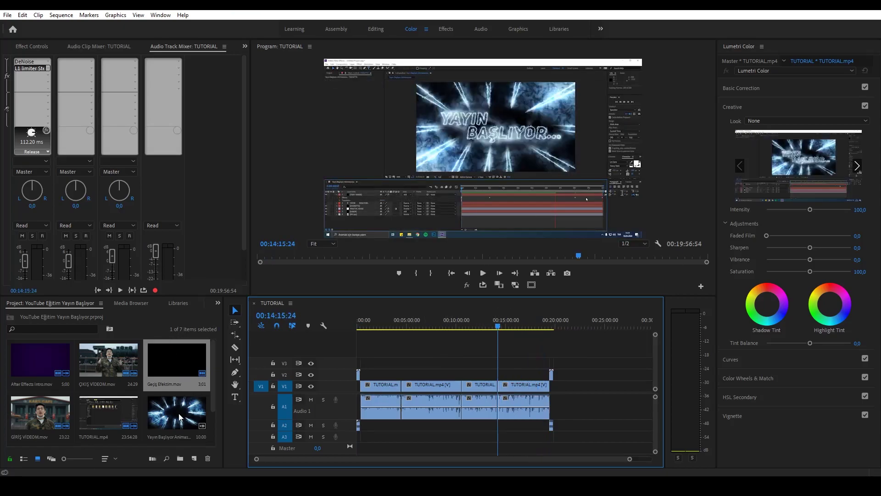
{"action": "left_click_drag", "start_coordinate": [172, 416], "coordinate": [366, 366]}
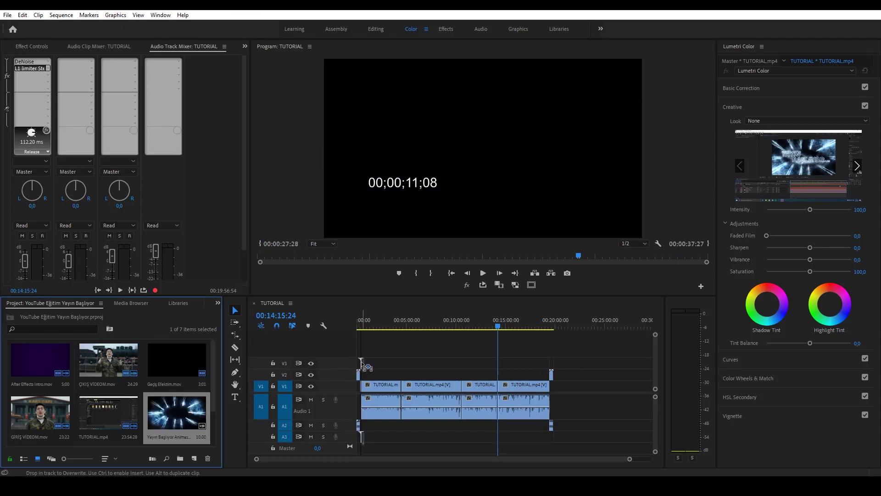
{"action": "left_click_drag", "start_coordinate": [367, 366], "coordinate": [360, 362]}
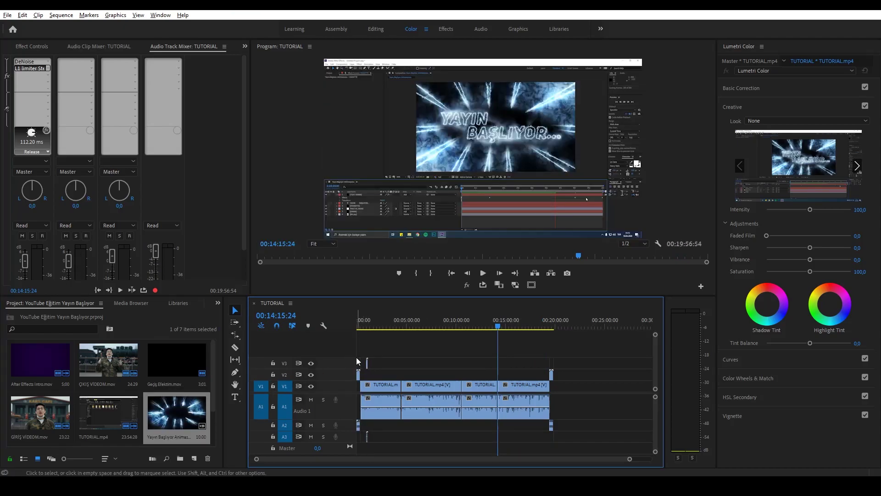
Step: Preview the sequence from about 00:00:29, then jump ahead to about 44 seconds
{"action": "scroll", "coordinate": [363, 355], "scroll_direction": "up", "scroll_amount": 6}
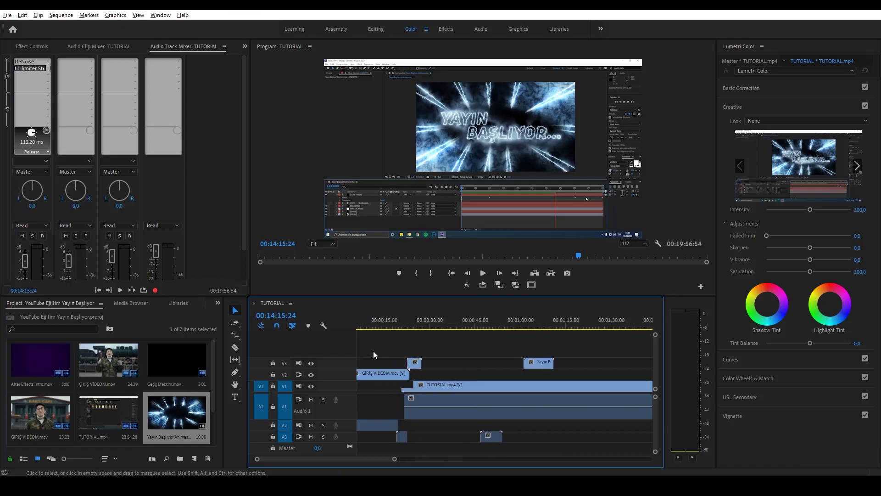
{"action": "left_click", "coordinate": [455, 321]}
{"action": "key", "text": "space"}
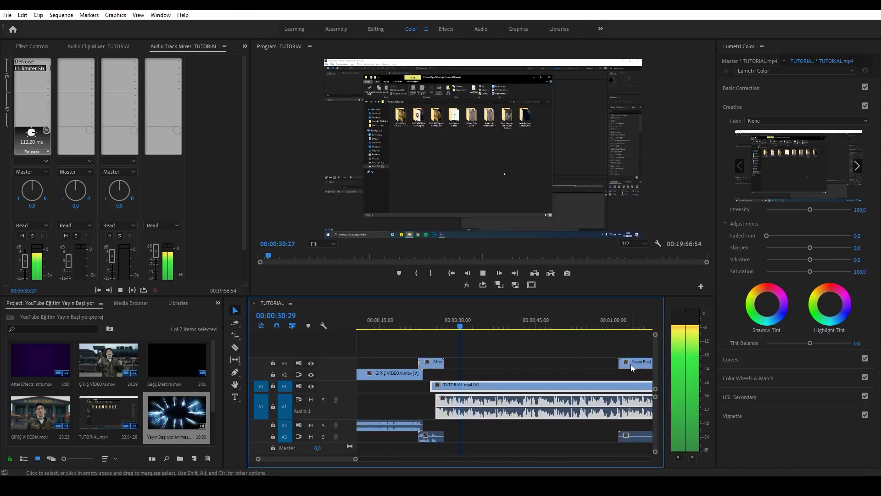
{"action": "scroll", "coordinate": [472, 365], "scroll_direction": "down", "scroll_amount": 3}
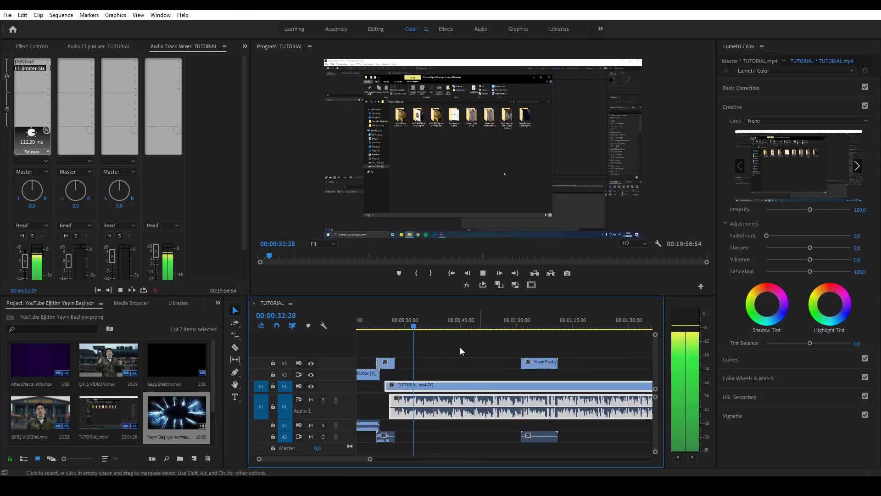
{"action": "left_click", "coordinate": [459, 326]}
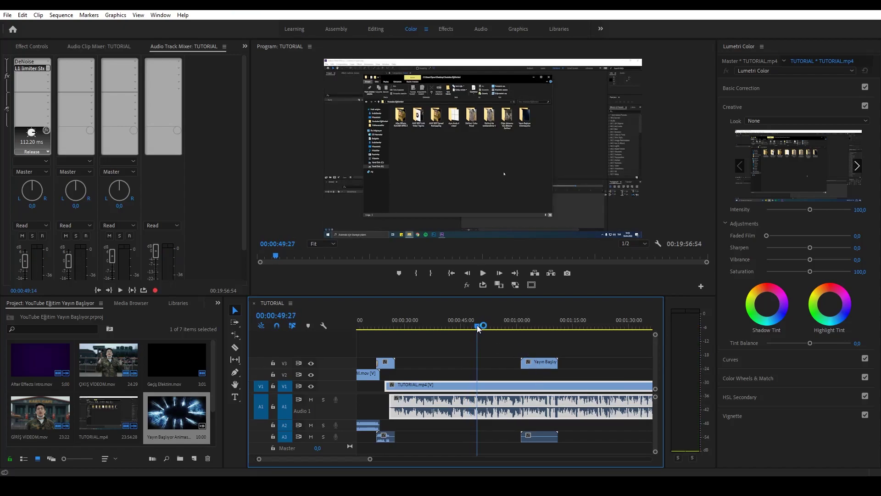
Step: Move the Yayın Başlıyor clip from V3 down to V2 at 00:00:47:52
{"action": "left_click_drag", "start_coordinate": [477, 325], "coordinate": [472, 325]}
{"action": "left_click_drag", "start_coordinate": [536, 362], "coordinate": [486, 373]}
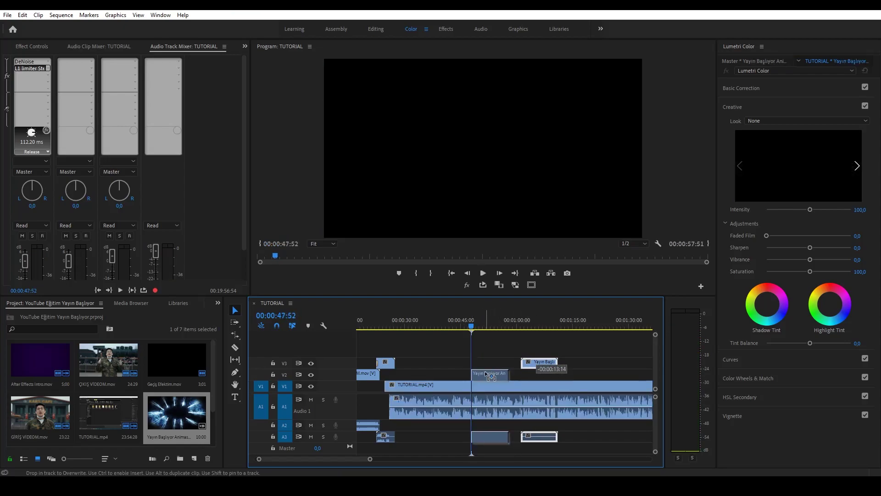
{"action": "left_click", "coordinate": [477, 354]}
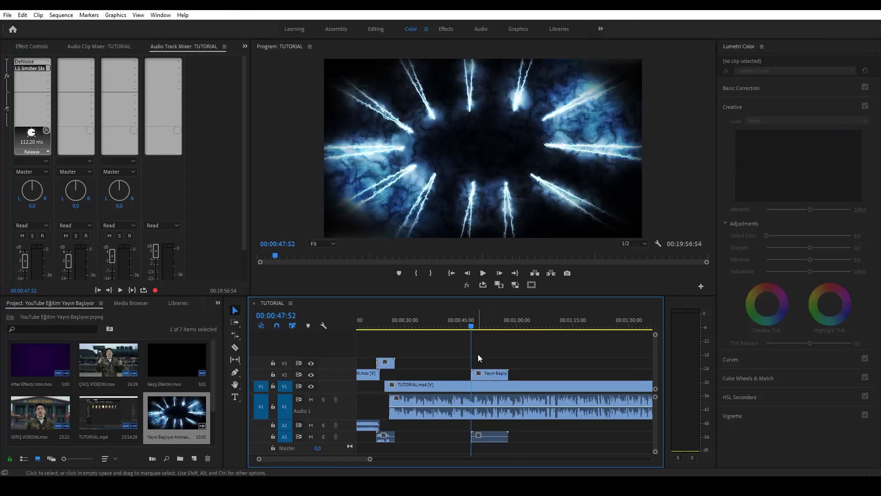
Step: Trim the clip's start slightly later and play it from 00:00:47:26
{"action": "scroll", "coordinate": [477, 370], "scroll_direction": "up", "scroll_amount": 2, "text": "alt"}
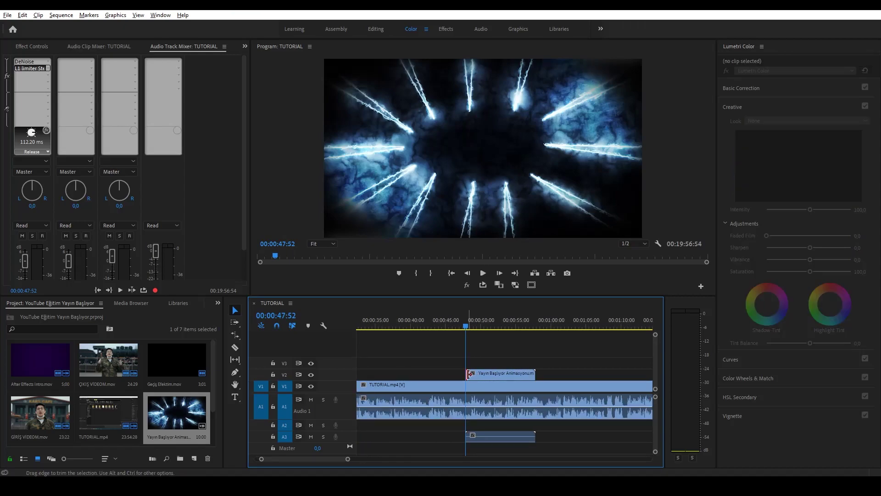
{"action": "left_click_drag", "start_coordinate": [470, 374], "coordinate": [473, 374]}
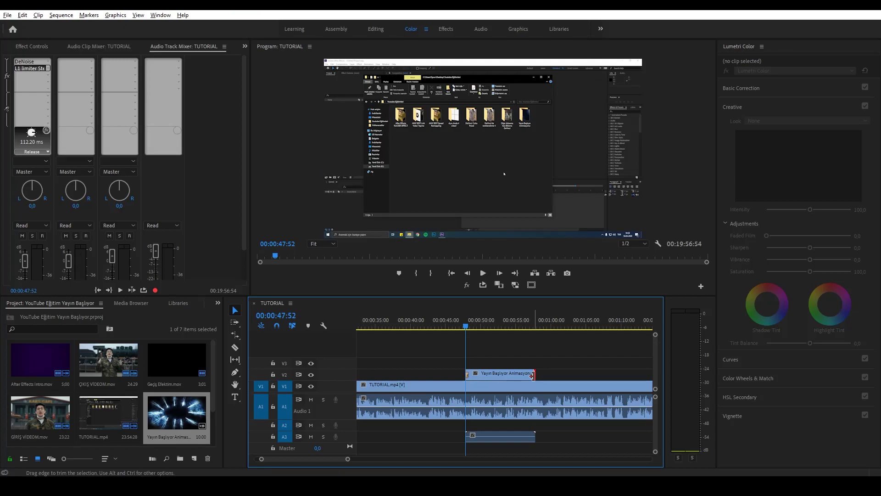
{"action": "left_click", "coordinate": [463, 326]}
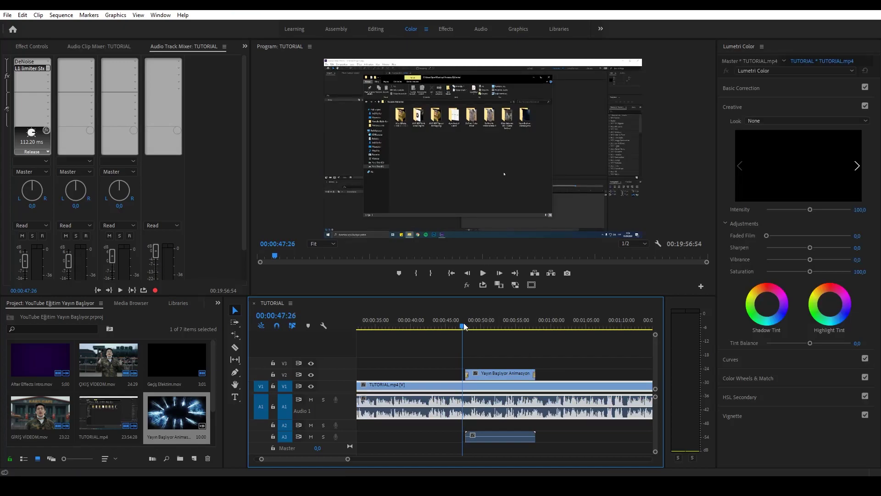
{"action": "key", "text": "space"}
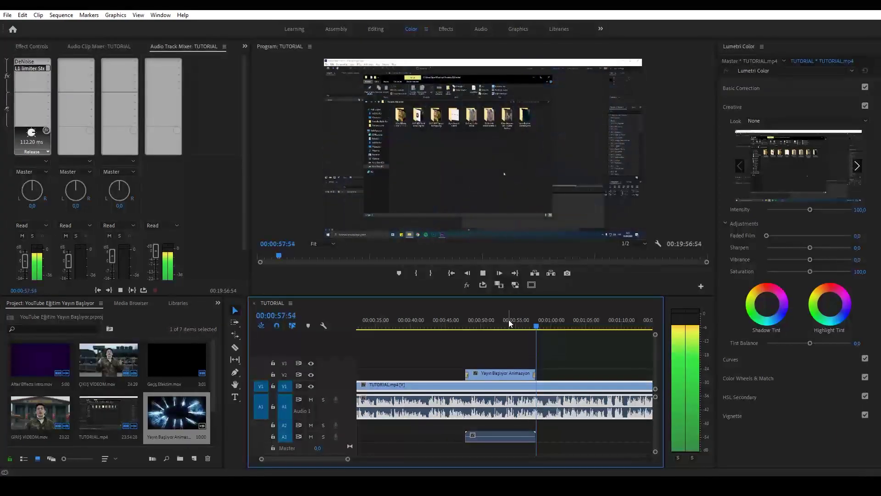
Step: Lengthen the cross dissolve that closes the animation and preview the transition
{"action": "left_click_drag", "start_coordinate": [536, 327], "coordinate": [542, 327]}
{"action": "key", "text": "="}
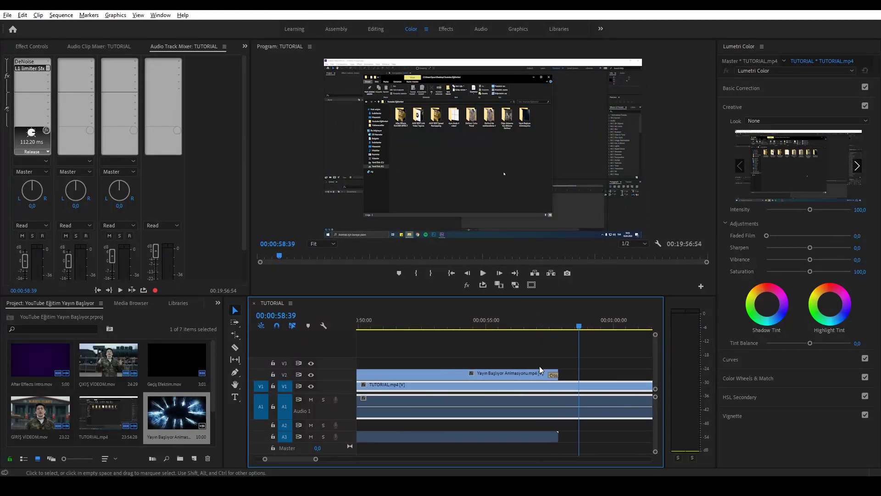
{"action": "left_click_drag", "start_coordinate": [540, 375], "coordinate": [533, 375]}
{"action": "left_click", "coordinate": [534, 317]}
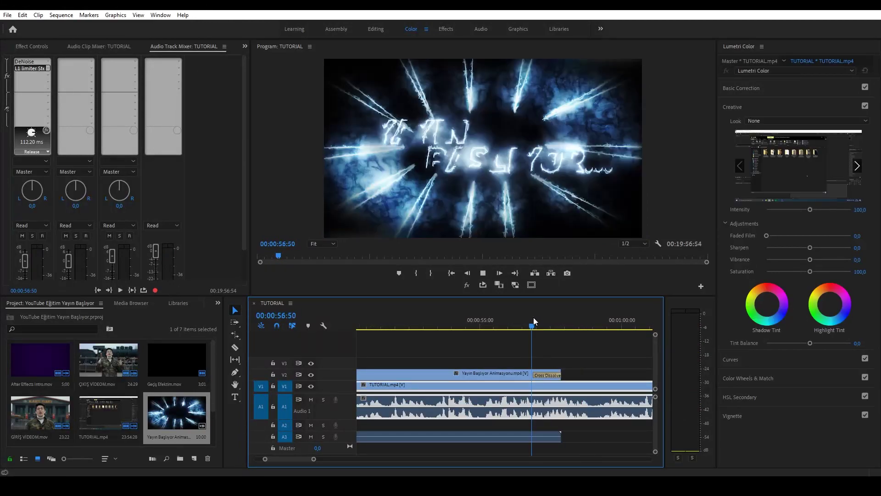
{"action": "key", "text": "space"}
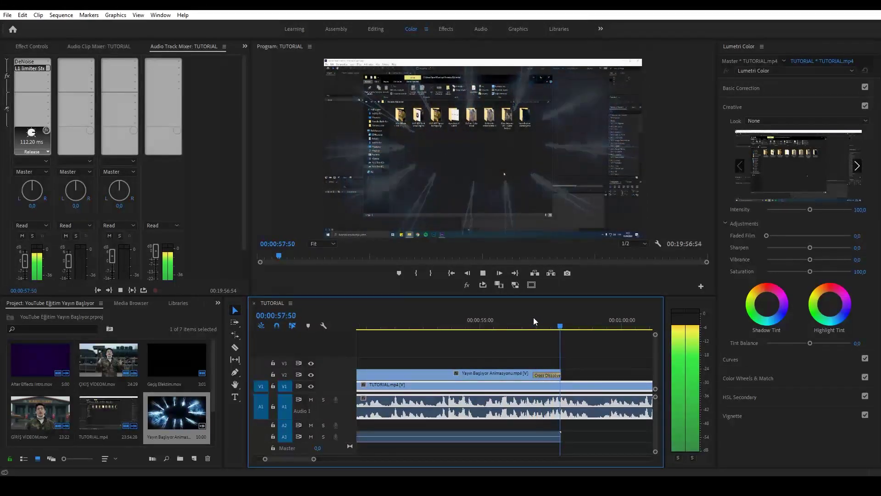
{"action": "key", "text": "space"}
{"action": "key", "text": "minus"}
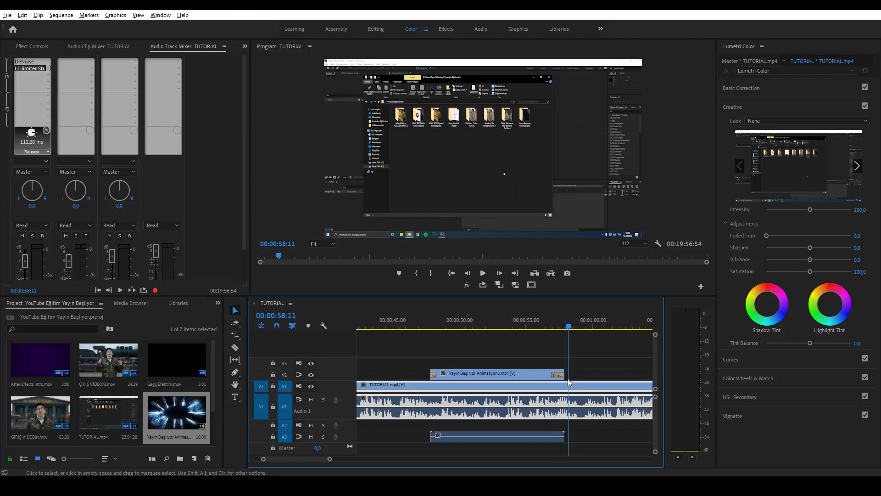
Step: Add a new text graphic layer above the animation with Ctrl+T
{"action": "left_click_drag", "start_coordinate": [533, 323], "coordinate": [525, 326]}
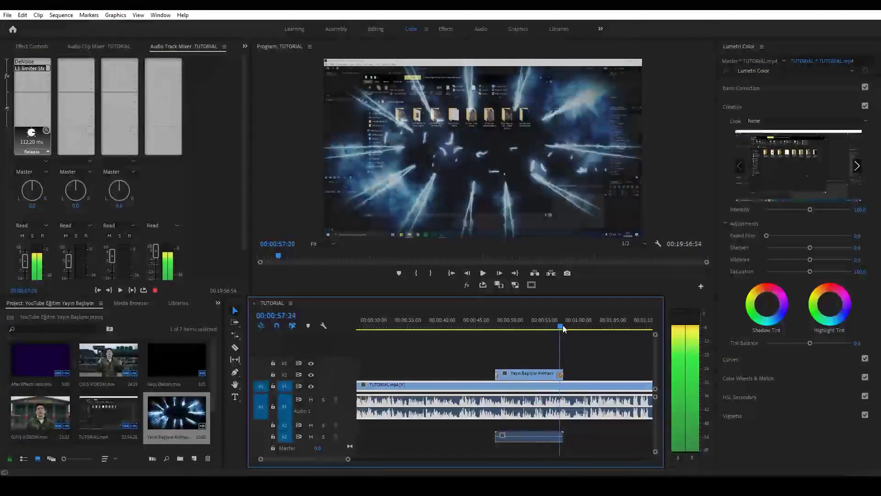
{"action": "left_click", "coordinate": [512, 342]}
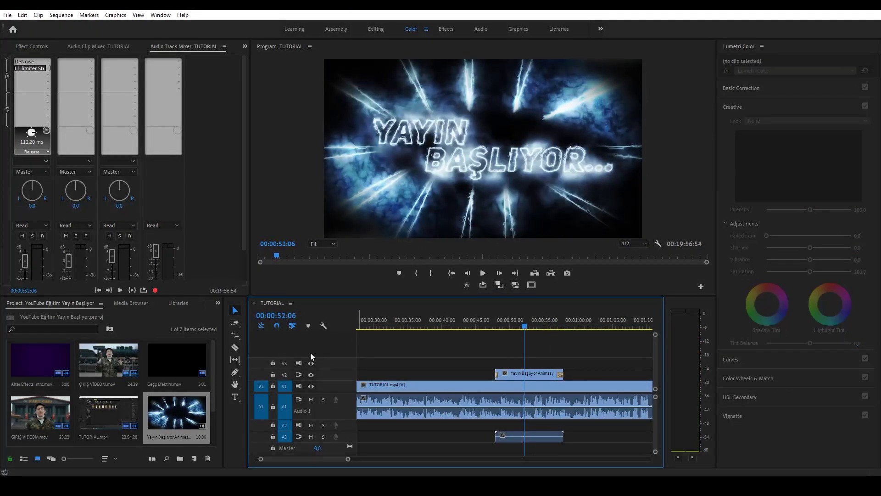
{"action": "key", "text": "ctrl+t"}
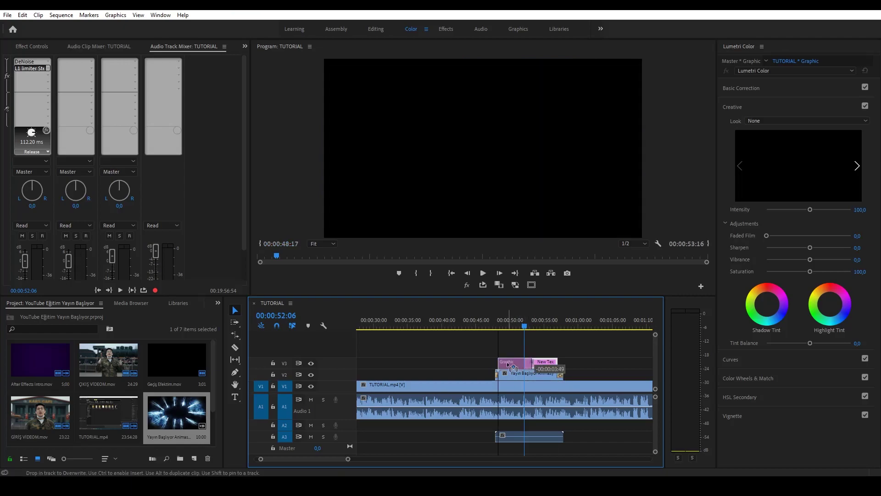
Step: Start the text clip with the animation and lengthen its cross dissolve to 00:00:01:05
{"action": "mouse_move", "coordinate": [527, 361]}
{"action": "left_mouse_down"}
{"action": "mouse_move", "coordinate": [498, 361]}
{"action": "mouse_move", "coordinate": [564, 361]}
{"action": "left_mouse_up"}
{"action": "left_click", "coordinate": [498, 361]}
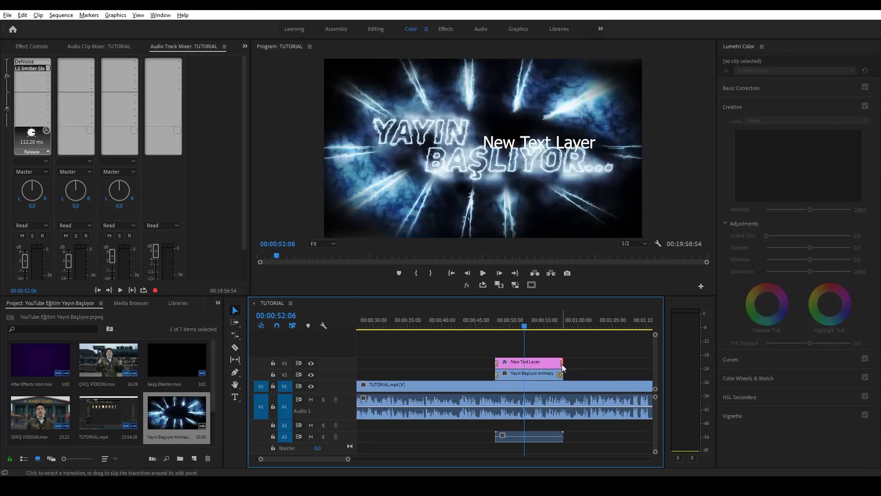
{"action": "key", "text": "equal"}
{"action": "key", "text": "equal"}
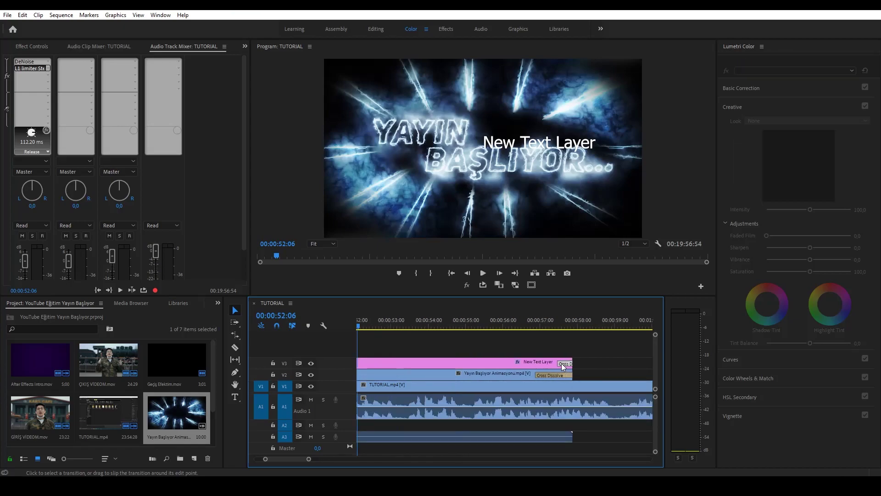
{"action": "left_click_drag", "start_coordinate": [558, 365], "coordinate": [538, 365]}
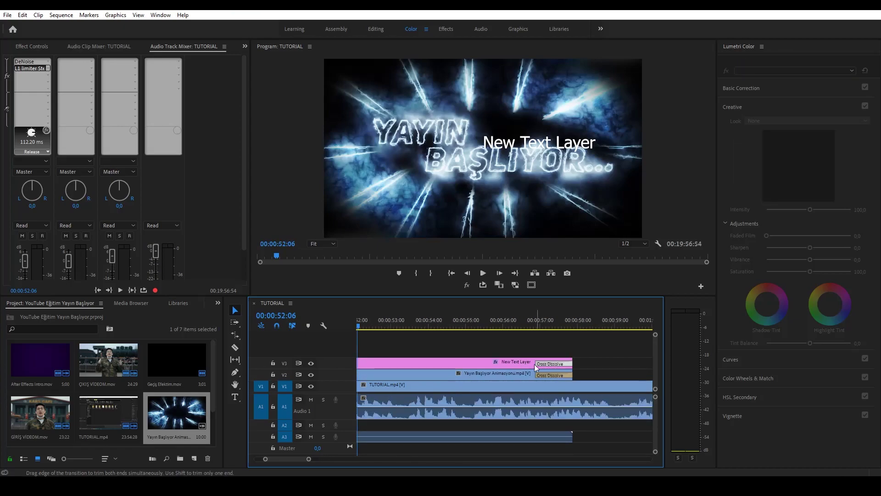
{"action": "key", "text": "minus"}
{"action": "key", "text": "minus"}
{"action": "key", "text": "minus"}
Step: Change the caption to VİDEODA YAPTIĞIMIZ ANİMASYON and move it down to the lower third
{"action": "left_click", "coordinate": [479, 362]}
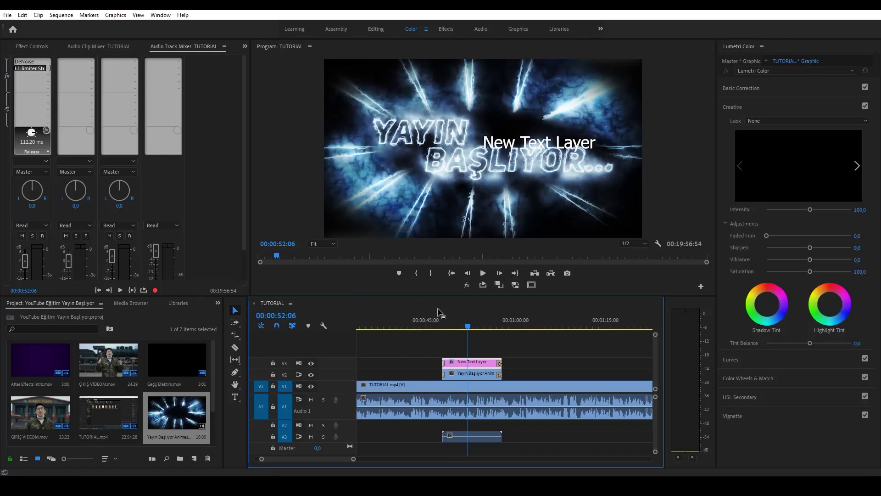
{"action": "double_click", "coordinate": [518, 143]}
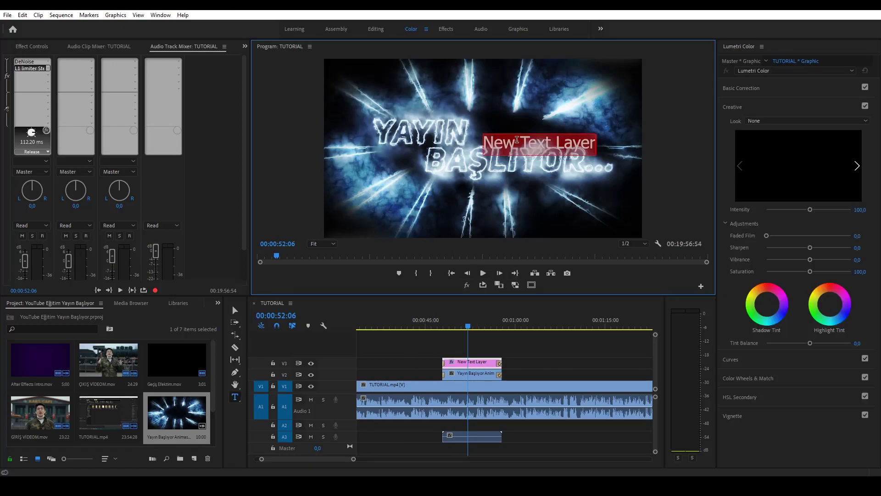
{"action": "type", "text": "VİDEO"}
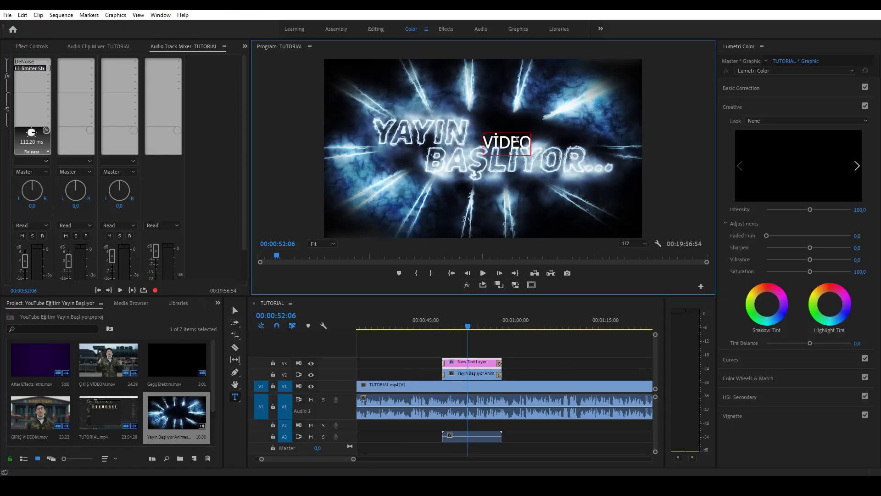
{"action": "type", "text": "DA YAPTIĞIMIZ"}
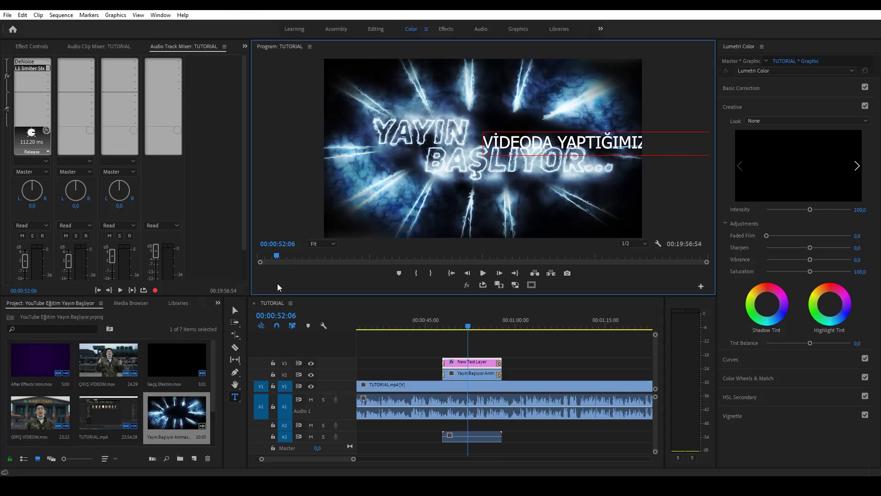
{"action": "key", "text": "Escape"}
{"action": "mouse_move", "coordinate": [541, 156]}
{"action": "left_mouse_down"}
{"action": "mouse_move", "coordinate": [464, 181]}
{"action": "mouse_move", "coordinate": [428, 211]}
{"action": "left_mouse_up"}
{"action": "double_click", "coordinate": [428, 211]}
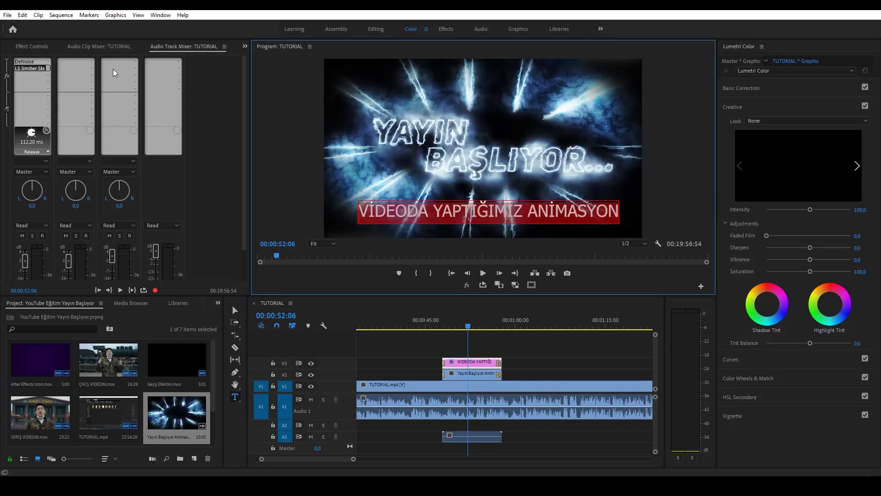
Step: Set the caption font to Uni Sans Heavy Italic
{"action": "left_click", "coordinate": [35, 47]}
{"action": "left_click", "coordinate": [7, 152]}
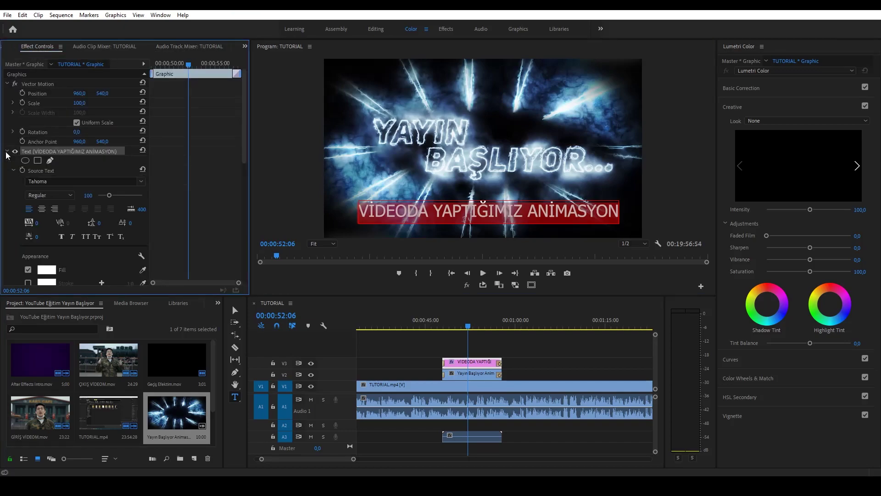
{"action": "left_click", "coordinate": [141, 182]}
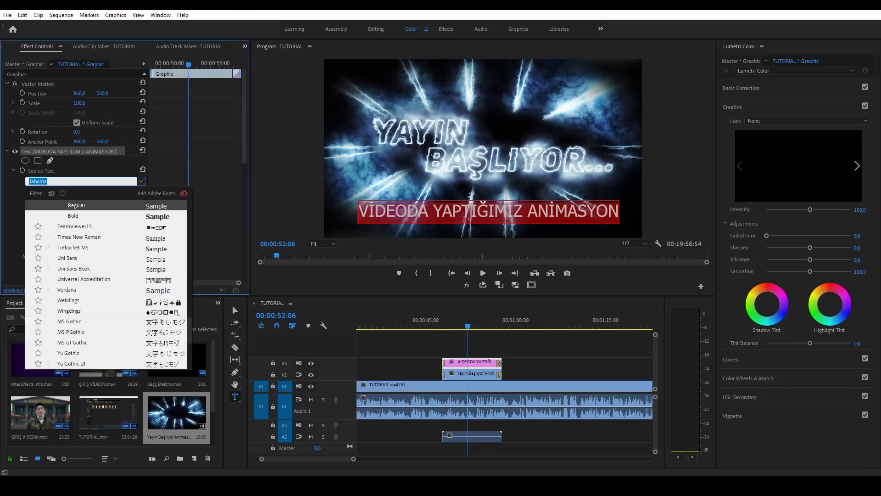
{"action": "type", "text": "uni"}
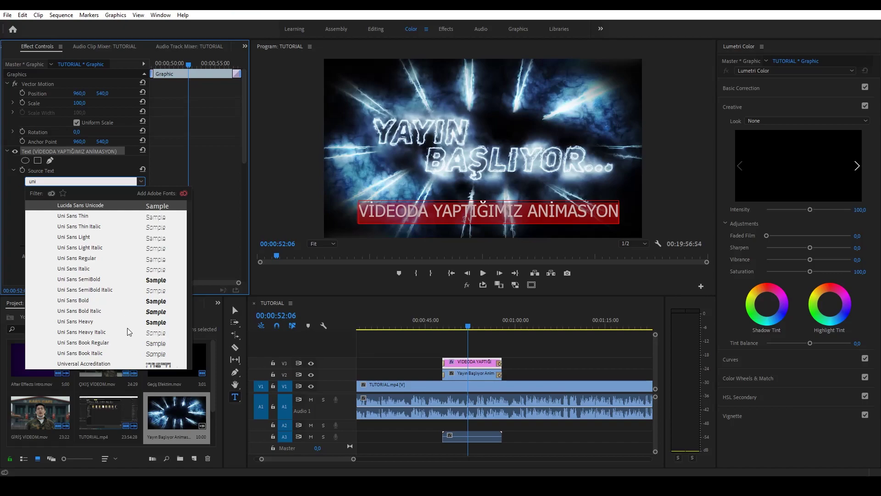
{"action": "left_click", "coordinate": [129, 331]}
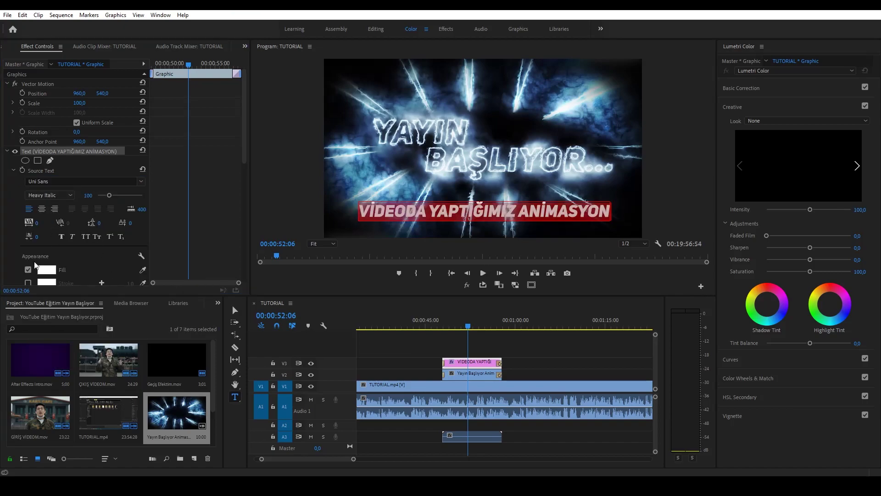
Step: Add a black drop shadow at 100% opacity and view the preview at 75%
{"action": "scroll", "coordinate": [26, 263], "scroll_direction": "down", "scroll_amount": 3}
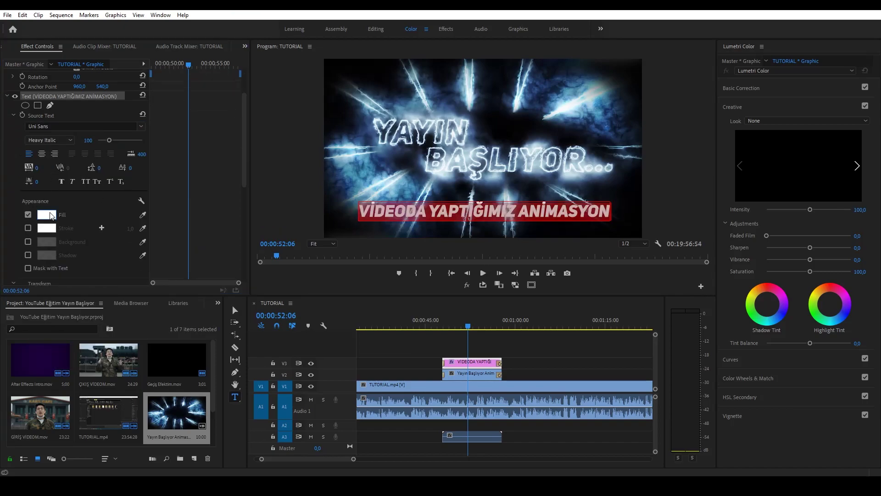
{"action": "left_click", "coordinate": [28, 255]}
{"action": "left_click", "coordinate": [47, 255]}
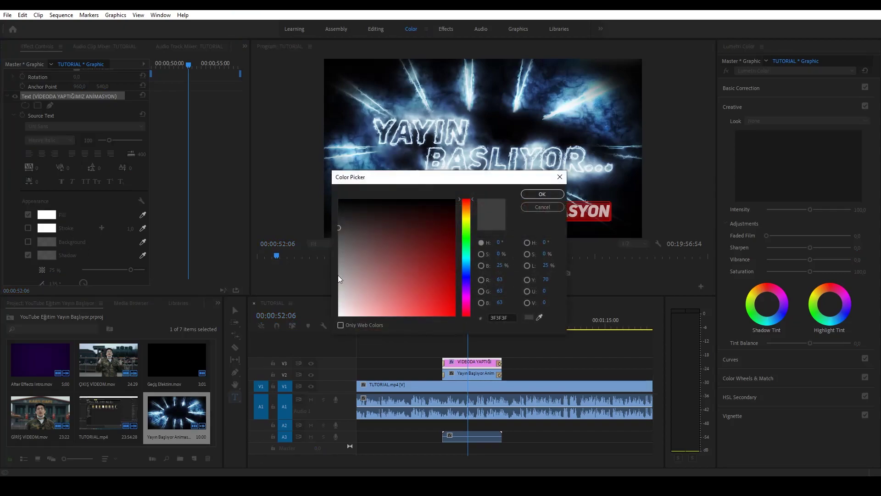
{"action": "left_click", "coordinate": [542, 195]}
{"action": "left_click_drag", "start_coordinate": [130, 269], "coordinate": [145, 270]}
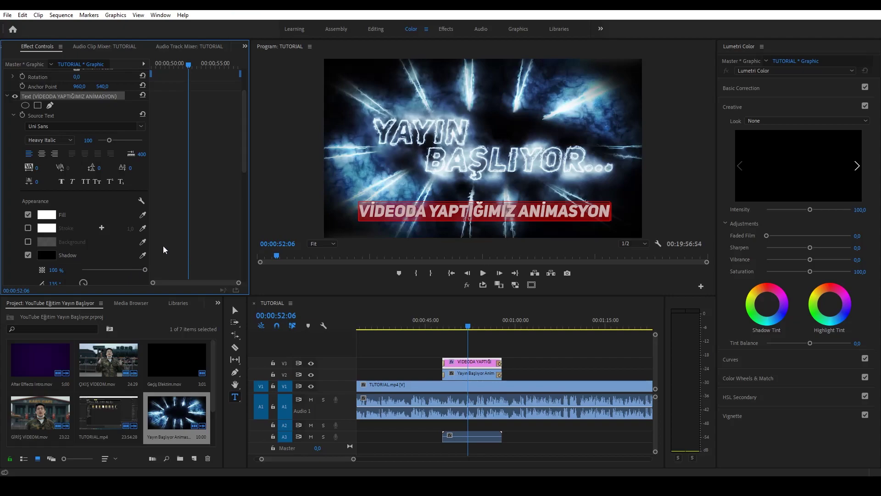
{"action": "left_click", "coordinate": [439, 205]}
{"action": "left_click", "coordinate": [322, 243]}
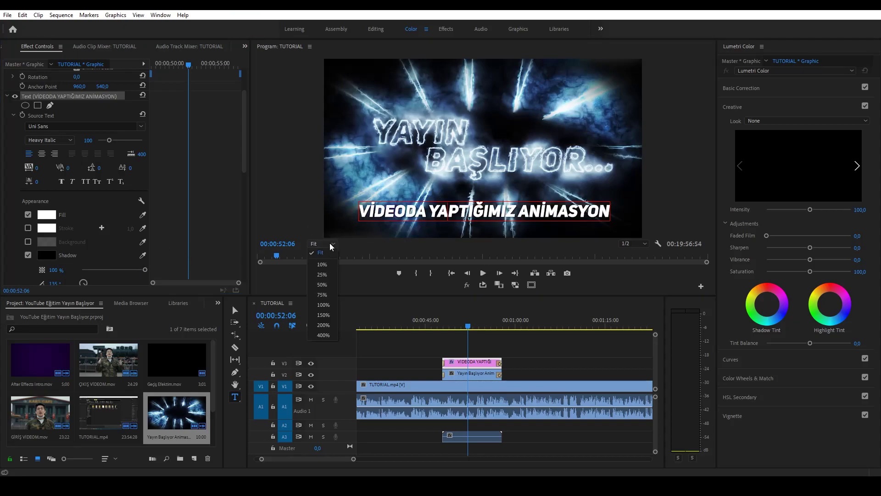
{"action": "left_click", "coordinate": [323, 297]}
Step: Set the shadow blur to 0 and give the caption a black stroke plus a second stroke
{"action": "left_click_drag", "start_coordinate": [707, 136], "coordinate": [707, 185]}
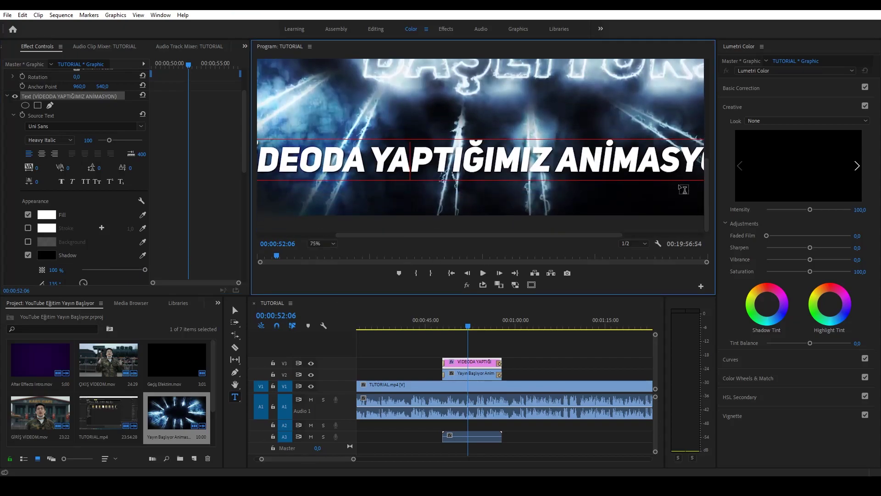
{"action": "scroll", "coordinate": [170, 211], "scroll_direction": "down", "scroll_amount": 5}
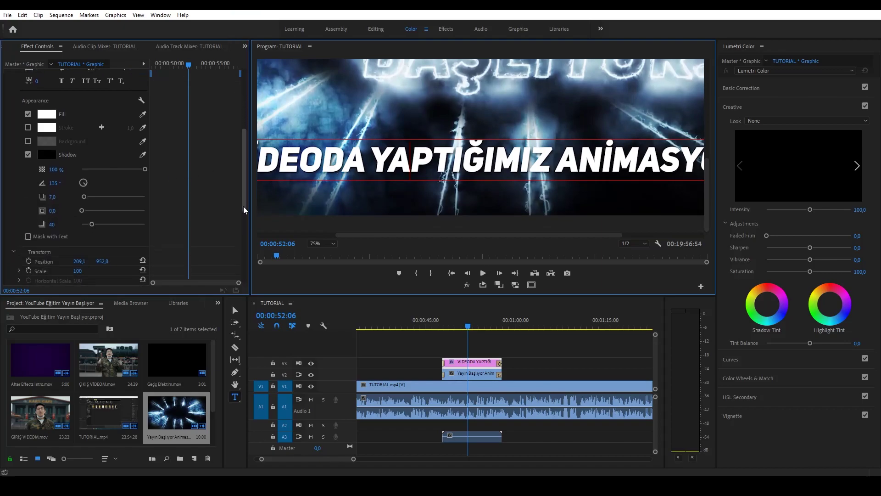
{"action": "mouse_move", "coordinate": [145, 211]}
{"action": "left_mouse_down"}
{"action": "mouse_move", "coordinate": [66, 212]}
{"action": "mouse_move", "coordinate": [85, 184]}
{"action": "left_mouse_up"}
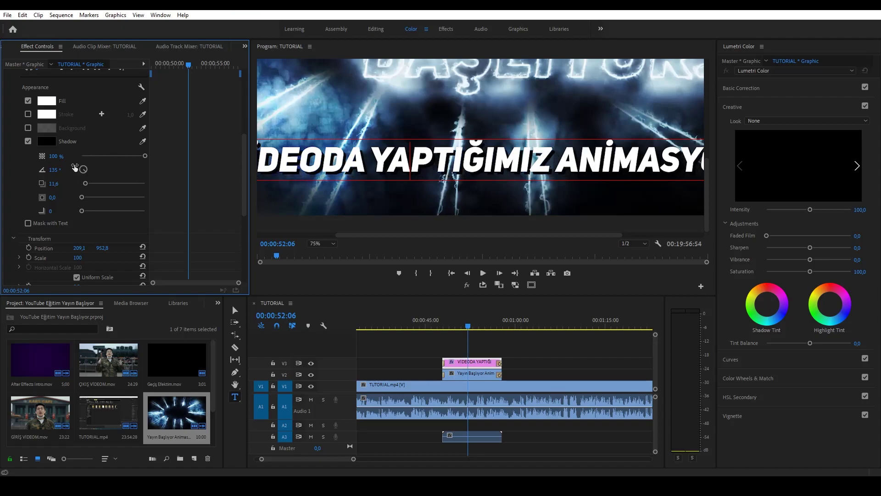
{"action": "left_click", "coordinate": [46, 114]}
{"action": "left_click", "coordinate": [338, 199]}
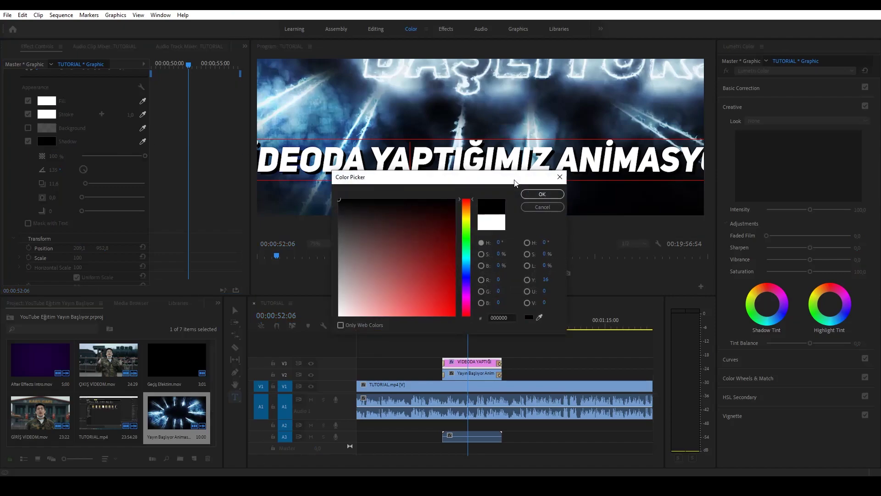
{"action": "left_click", "coordinate": [543, 194]}
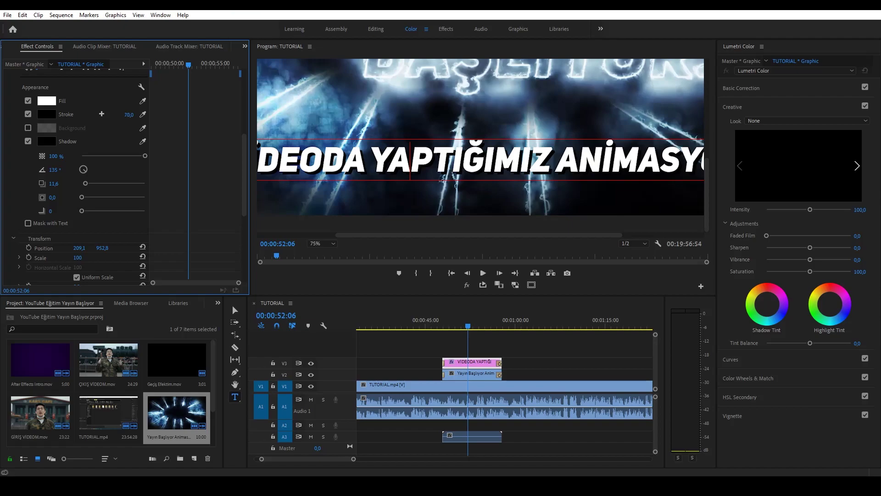
{"action": "left_click", "coordinate": [102, 114]}
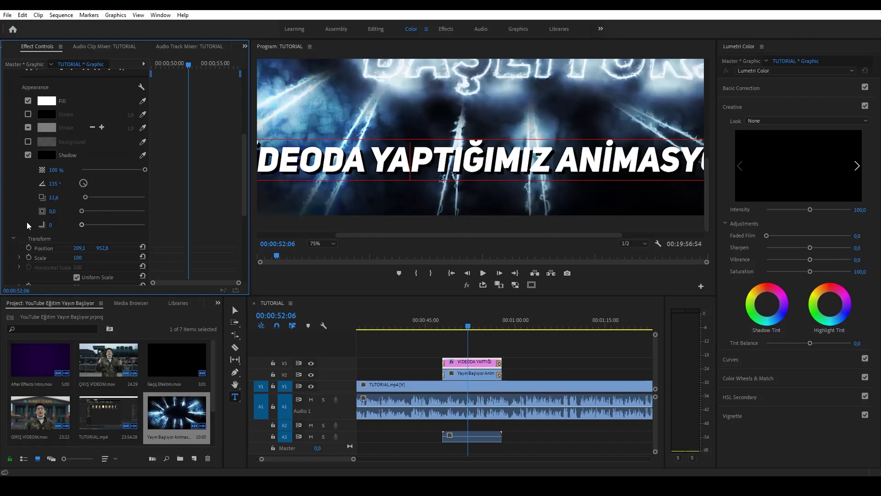
Step: Fit the whole frame in the program monitor and play back the caption
{"action": "key", "text": "space"}
{"action": "key", "text": "space"}
{"action": "left_click", "coordinate": [316, 243]}
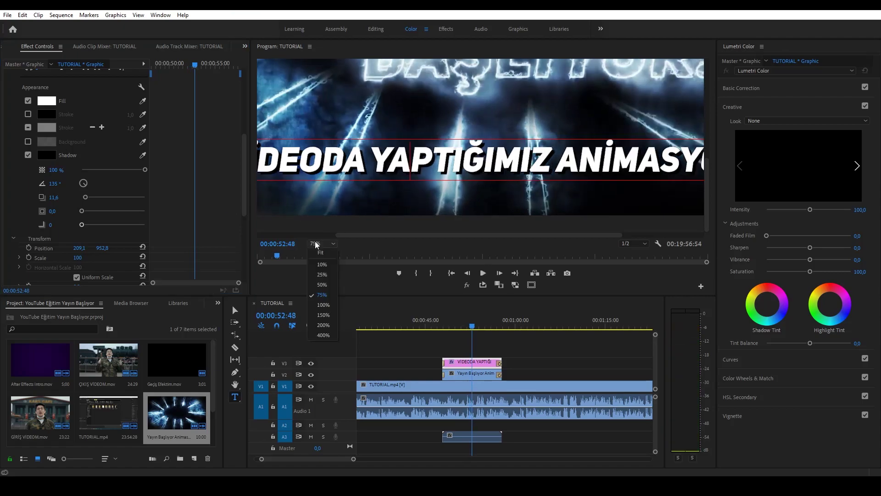
{"action": "left_click", "coordinate": [320, 252]}
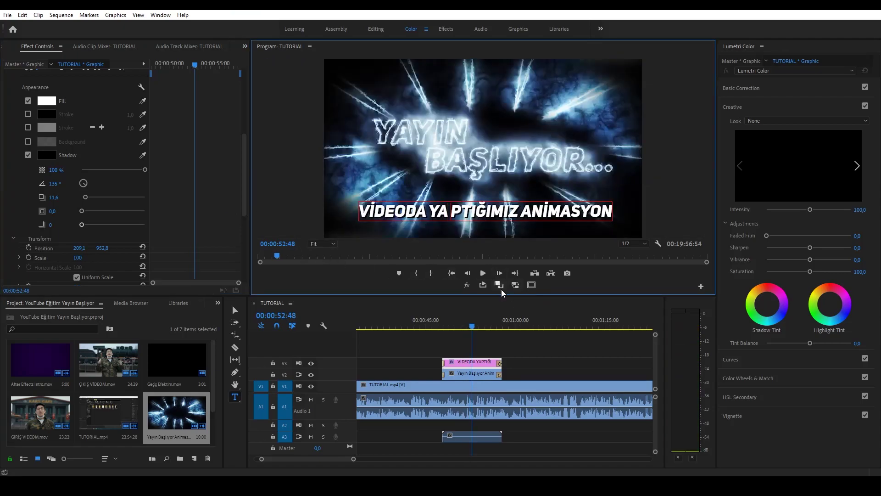
{"action": "left_click", "coordinate": [545, 356]}
{"action": "key", "text": "space"}
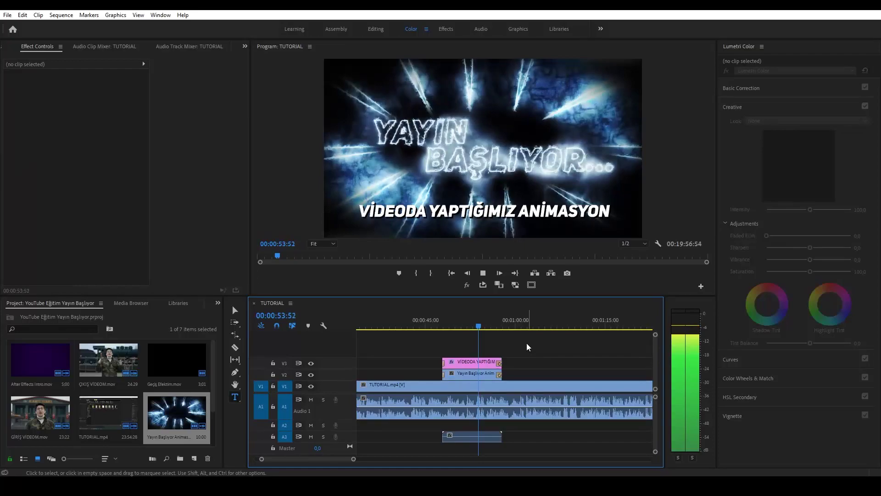
Step: Set the caption graphic's opacity to 76% and play from about 00:00:46:57
{"action": "left_click", "coordinate": [478, 362]}
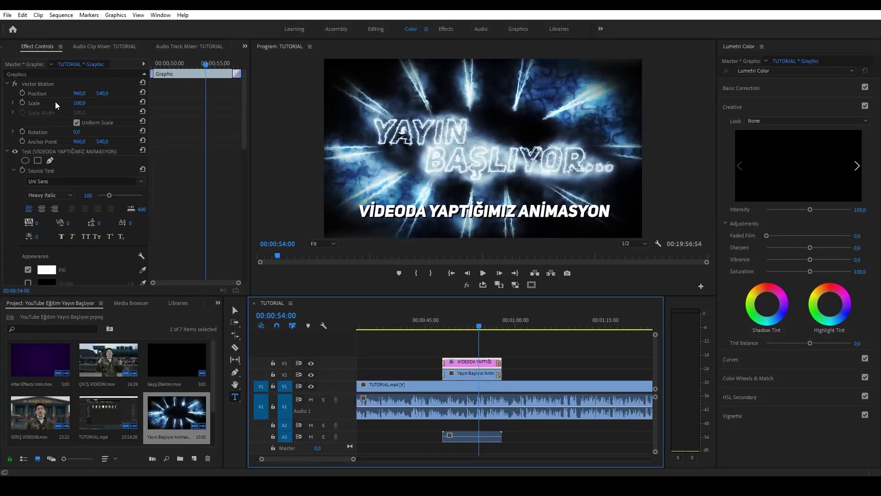
{"action": "scroll", "coordinate": [28, 219], "scroll_direction": "down", "scroll_amount": 3}
{"action": "scroll", "coordinate": [19, 222], "scroll_direction": "down", "scroll_amount": 4}
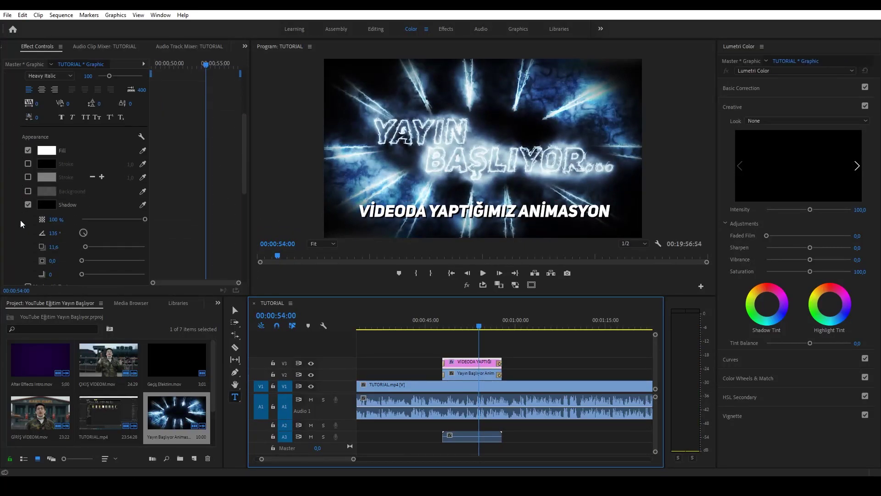
{"action": "scroll", "coordinate": [20, 223], "scroll_direction": "down", "scroll_amount": 4}
{"action": "scroll", "coordinate": [20, 223], "scroll_direction": "down", "scroll_amount": 3}
{"action": "scroll", "coordinate": [19, 224], "scroll_direction": "down", "scroll_amount": 2}
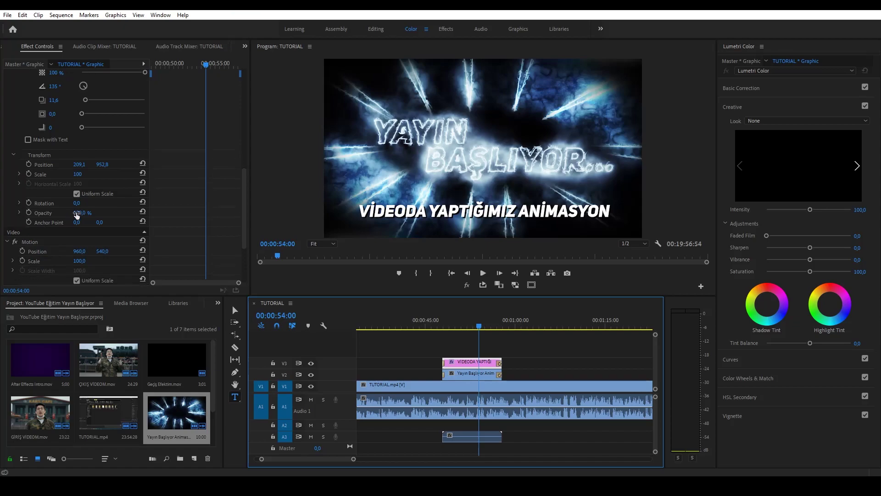
{"action": "left_click_drag", "start_coordinate": [77, 213], "coordinate": [55, 213]}
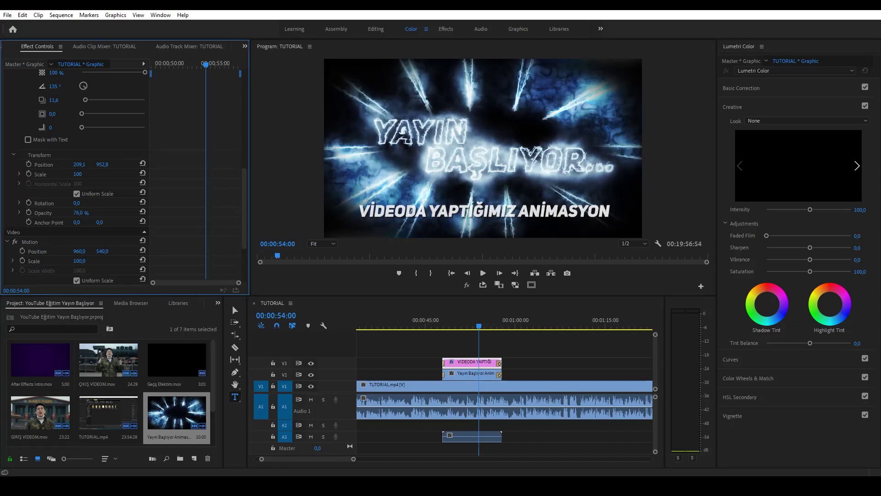
{"action": "left_click", "coordinate": [437, 323]}
{"action": "key", "text": "space"}
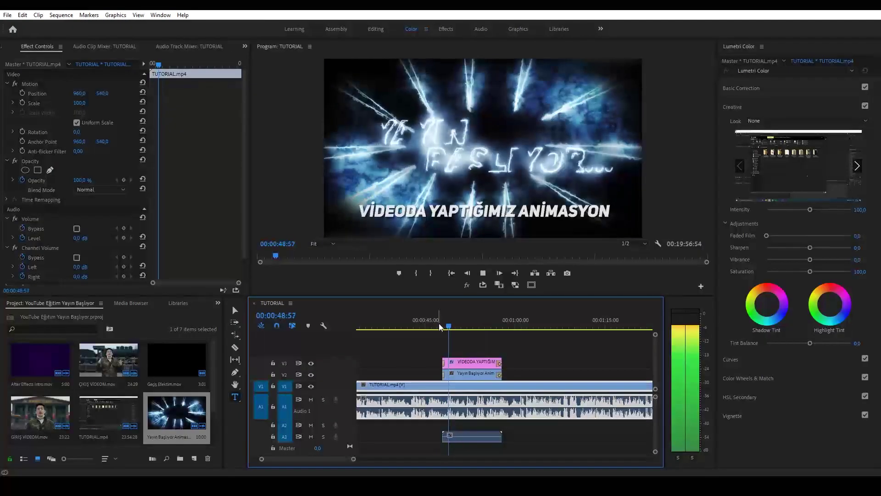
Step: Trim the caption clip to start slightly after the animation, preview it, then zoom the timeline out
{"action": "key", "text": "space"}
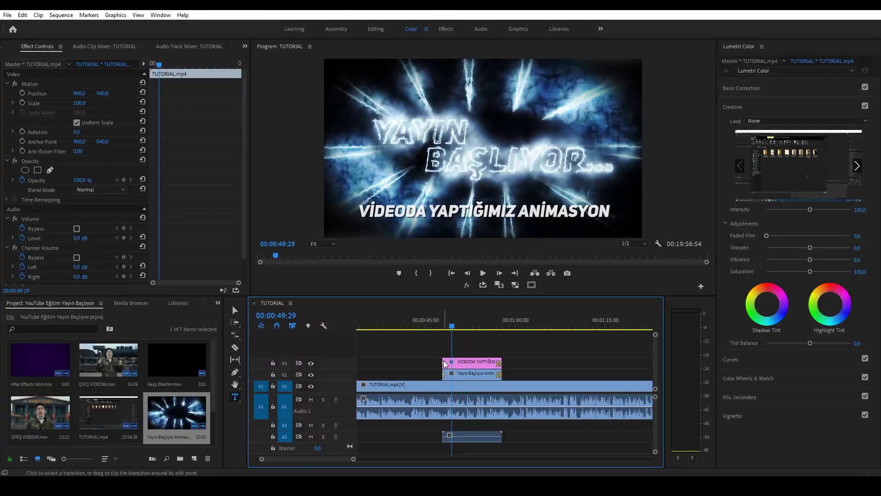
{"action": "left_click_drag", "start_coordinate": [445, 364], "coordinate": [454, 364]}
{"action": "left_click", "coordinate": [442, 320]}
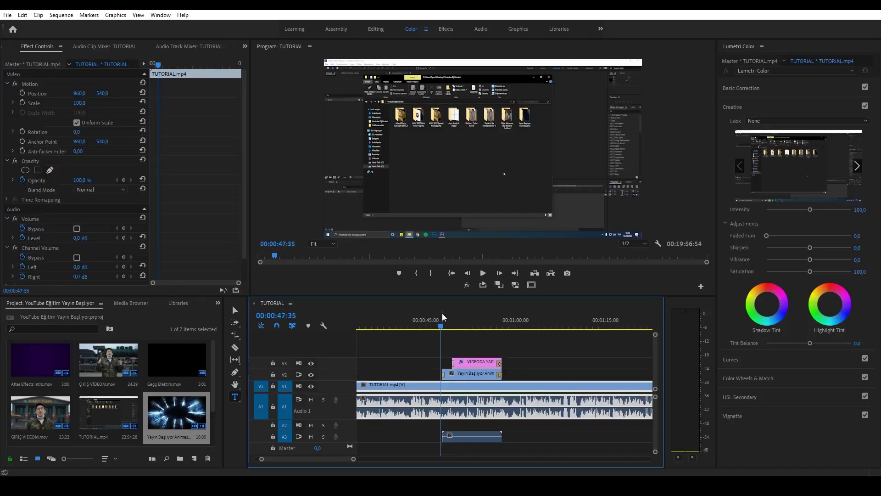
{"action": "key", "text": "space"}
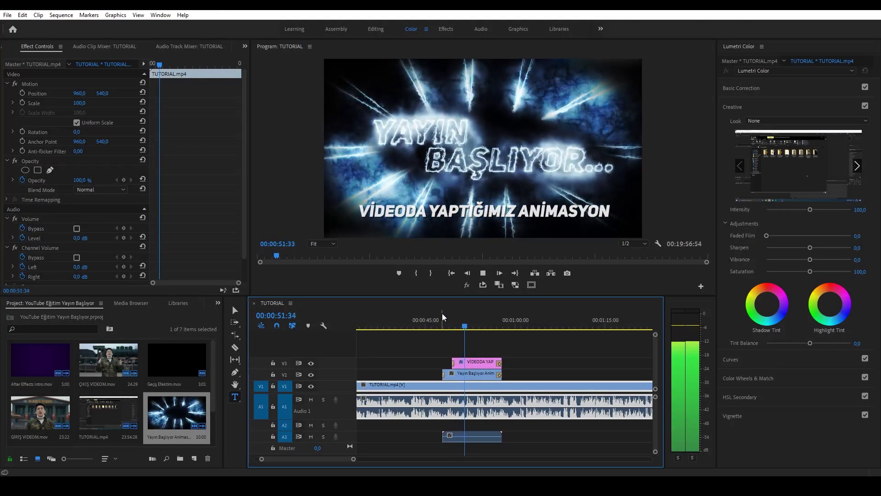
{"action": "key", "text": "space"}
{"action": "scroll", "coordinate": [508, 403], "scroll_direction": "down", "scroll_amount": 1}
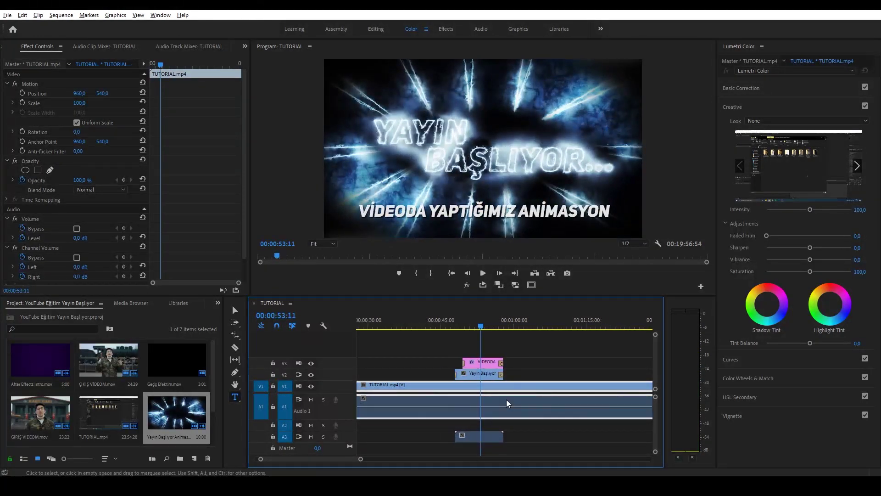
{"action": "scroll", "coordinate": [508, 403], "scroll_direction": "down", "scroll_amount": 3}
{"action": "scroll", "coordinate": [514, 390], "scroll_direction": "down", "scroll_amount": 3}
{"action": "scroll", "coordinate": [524, 367], "scroll_direction": "down", "scroll_amount": 3}
Step: Jump to 18:36:28 near the sequence end, save the project, and zoom in on the outro
{"action": "scroll", "coordinate": [532, 349], "scroll_direction": "down", "scroll_amount": 2}
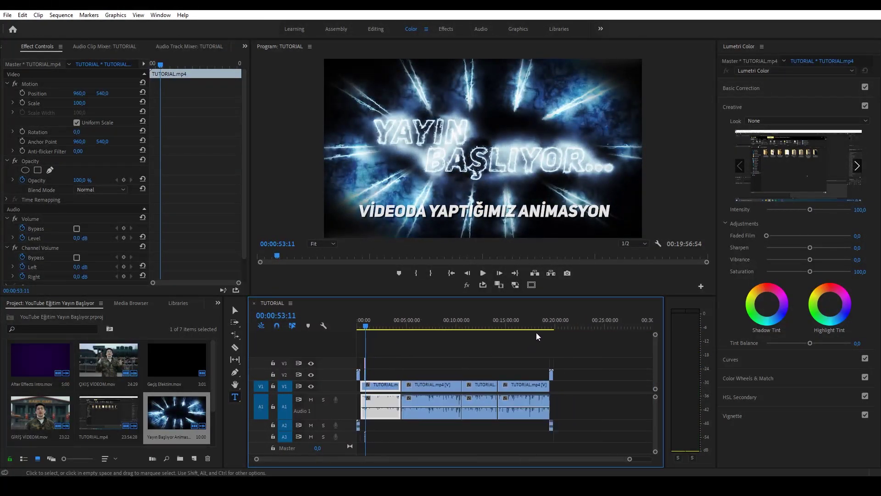
{"action": "left_click", "coordinate": [542, 326]}
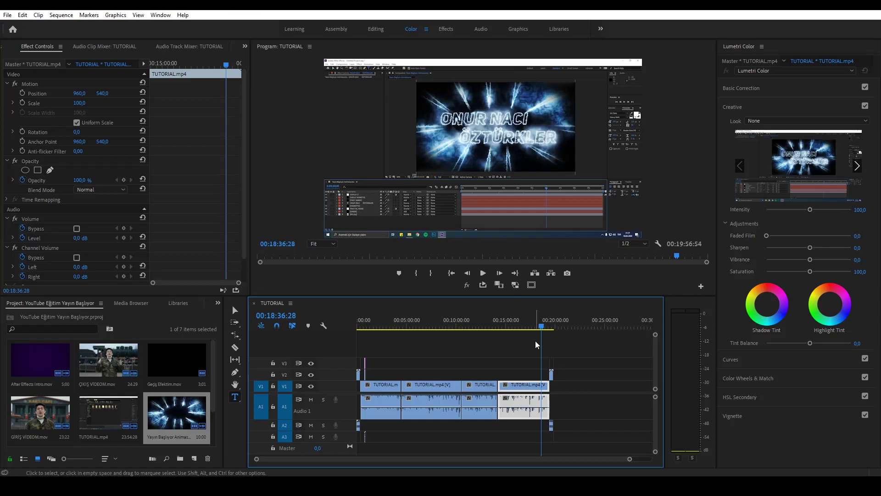
{"action": "key", "text": "ctrl+s"}
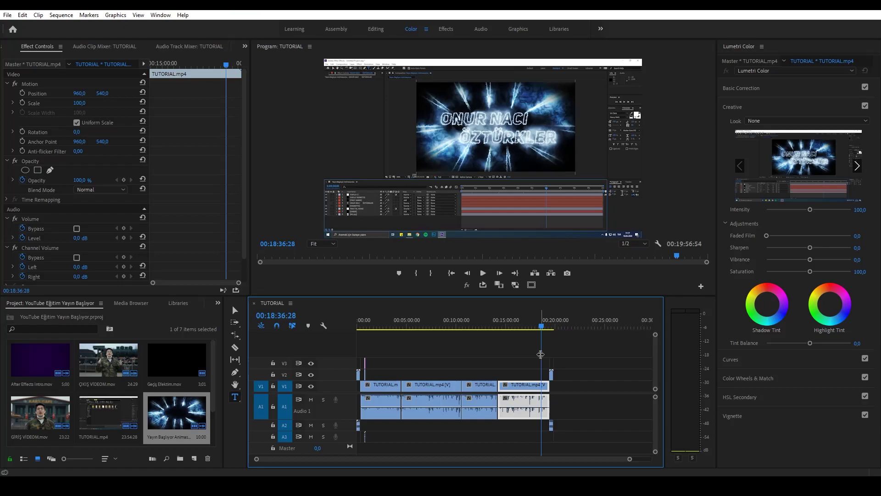
{"action": "scroll", "coordinate": [544, 351], "scroll_direction": "up", "scroll_amount": 1}
{"action": "scroll", "coordinate": [546, 351], "scroll_direction": "up", "scroll_amount": 2}
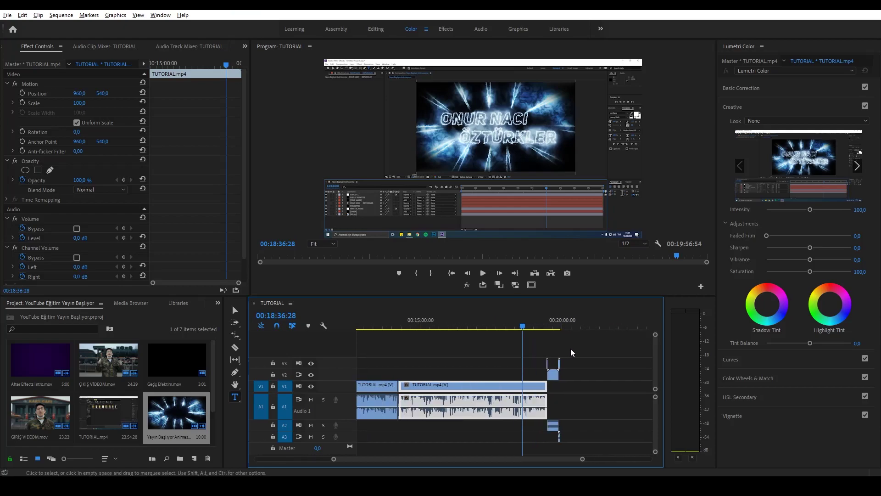
{"action": "scroll", "coordinate": [548, 350], "scroll_direction": "up", "scroll_amount": 2}
{"action": "scroll", "coordinate": [549, 349], "scroll_direction": "up", "scroll_amount": 2}
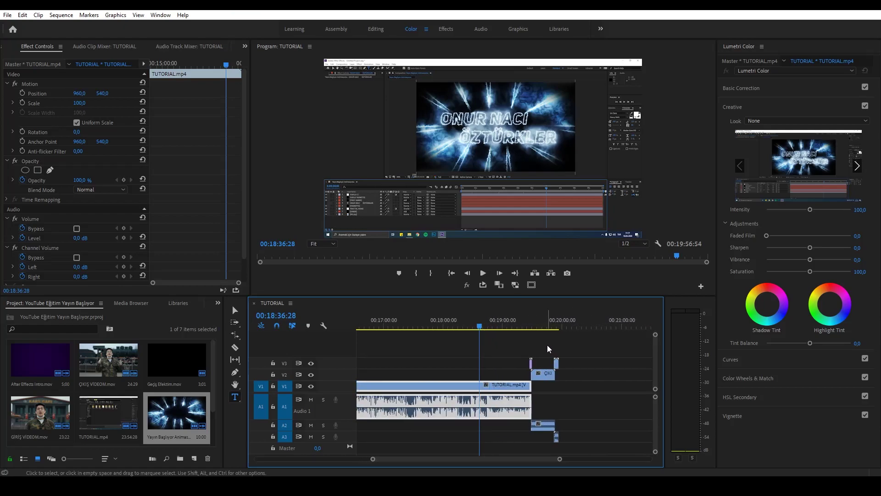